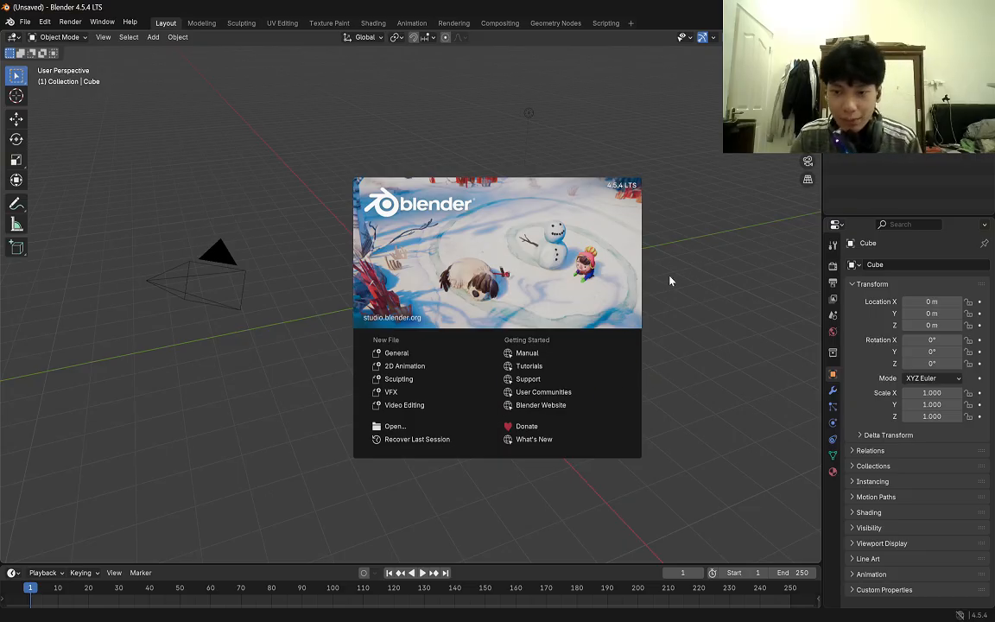
Dismiss the splash screen and put the default cube into Edit Mode.
left_click(684, 246)
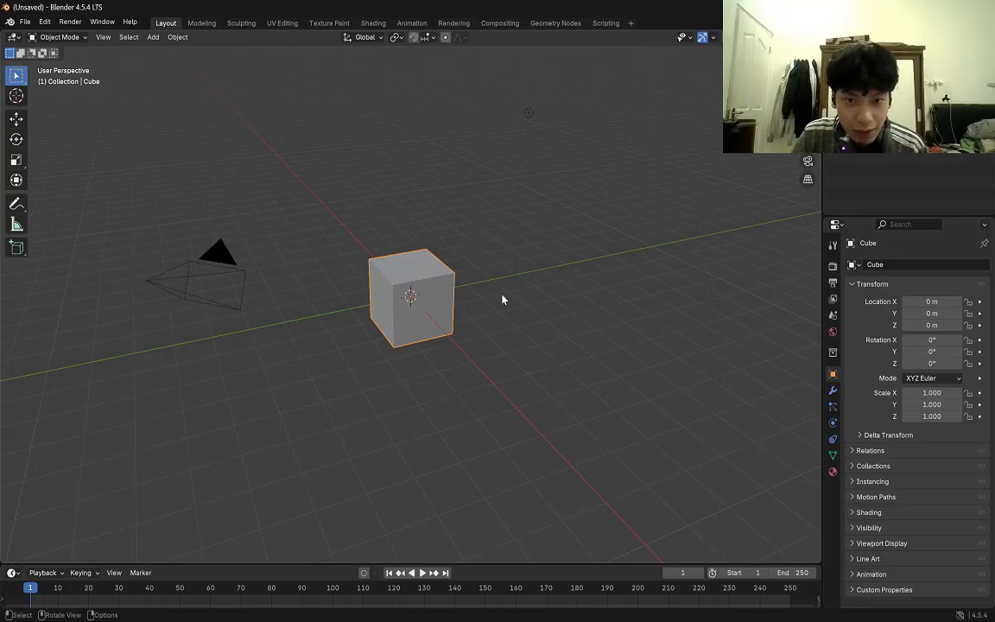
scroll(502, 297, "up", 3)
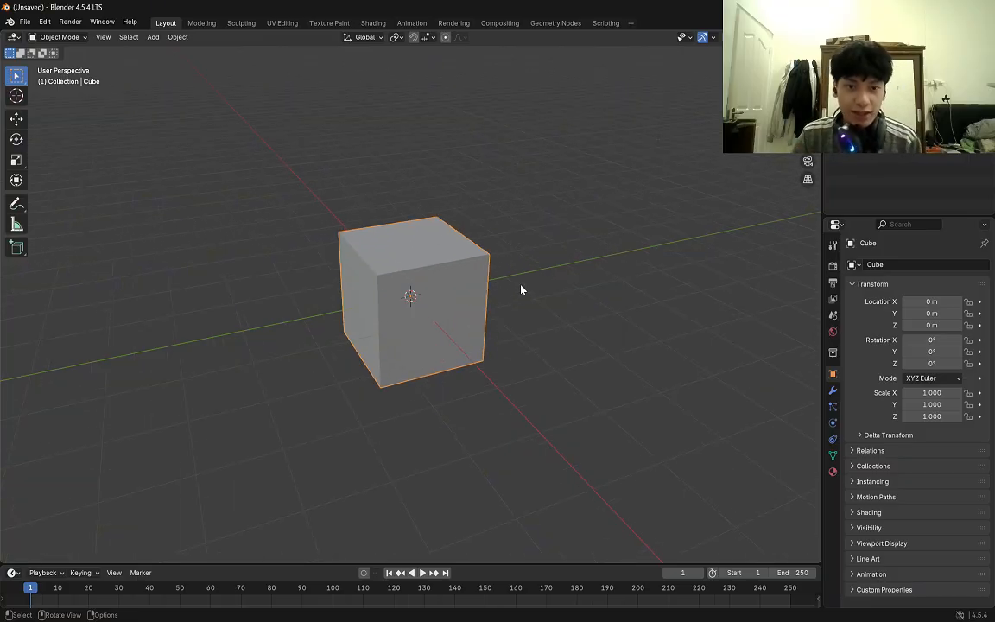
key("Tab")
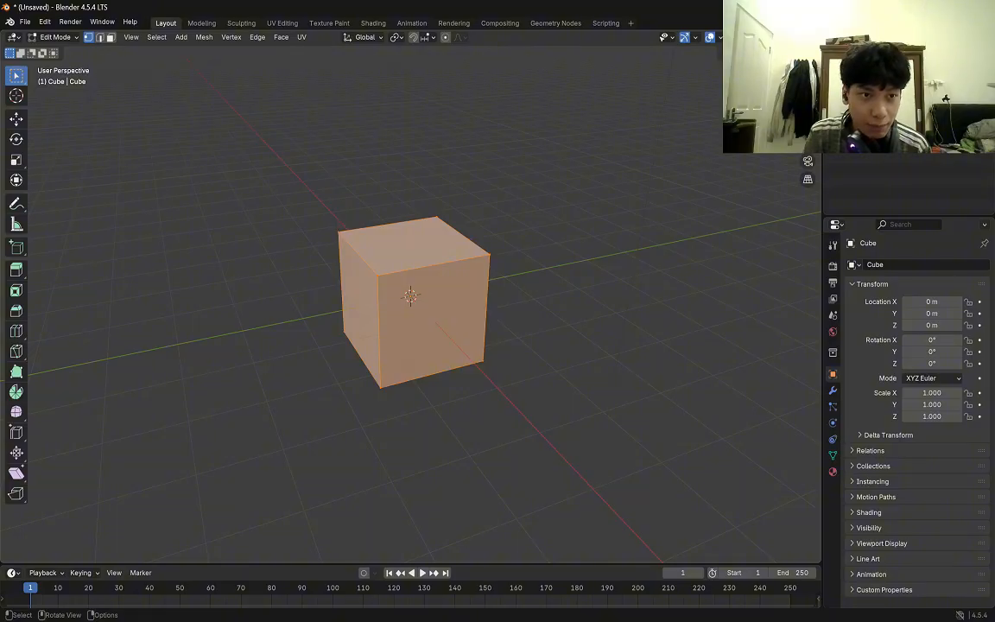
Add one vertical loop cut through the centre of the cube, perpendicular to the X axis, without sliding it.
key("KP_5")
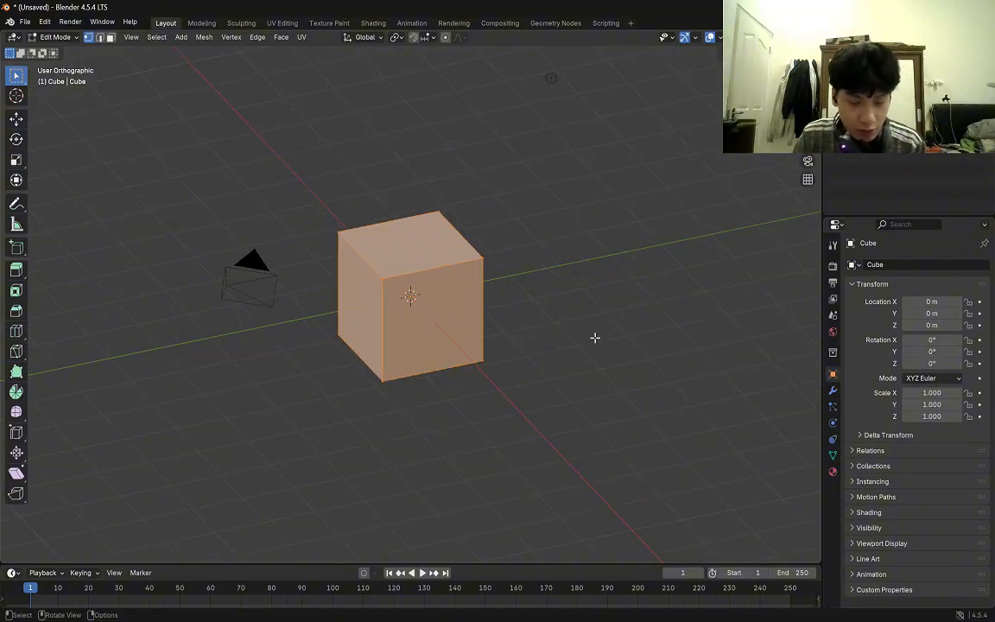
key("KP_3")
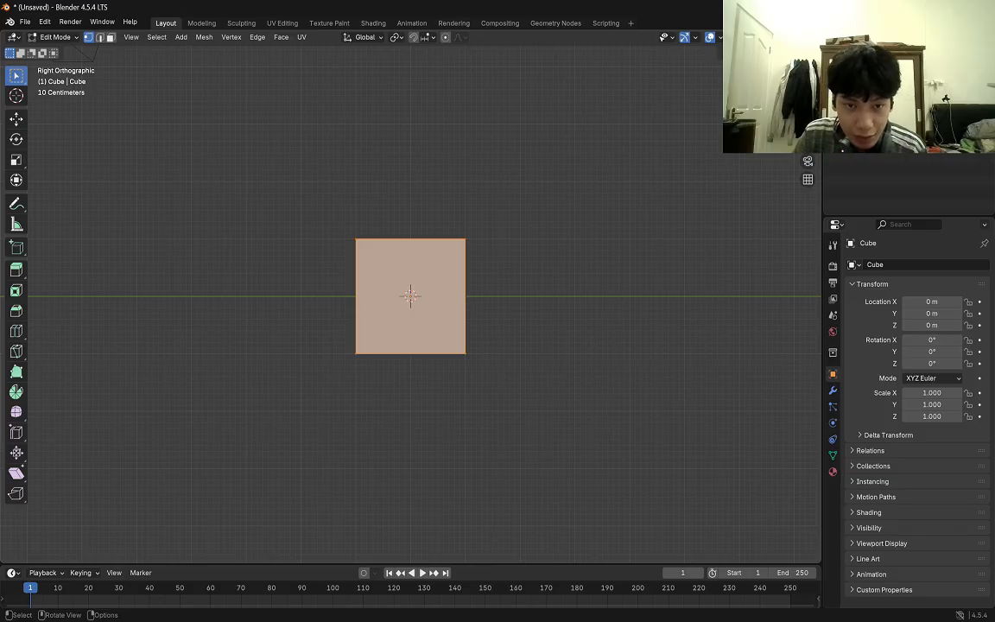
middle_click_drag(467, 307, 506, 333)
scroll(506, 333, "up", 1)
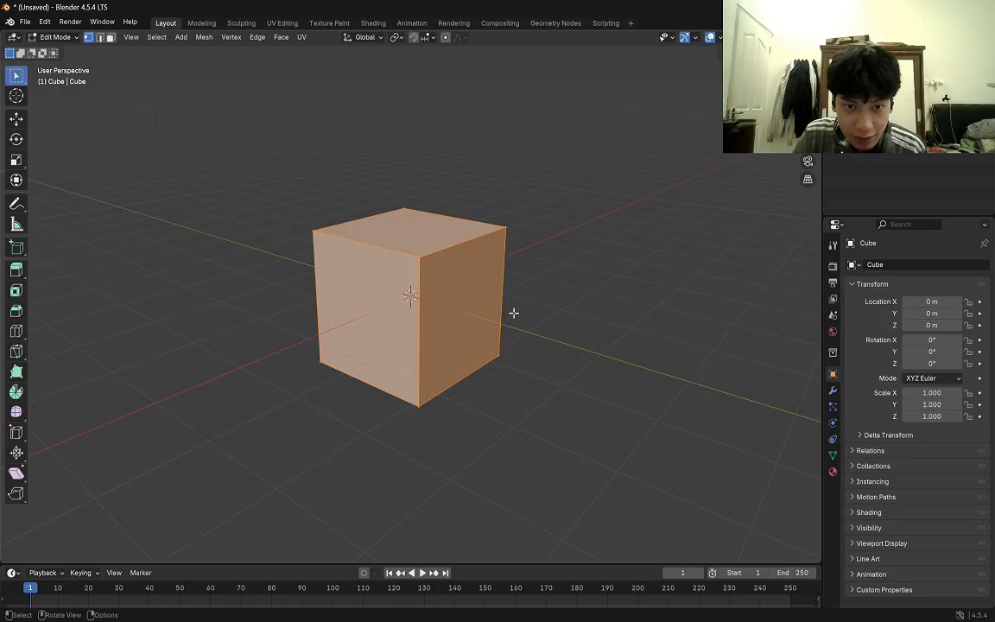
scroll(534, 290, "up", 1)
middle_click_drag(542, 288, 554, 298)
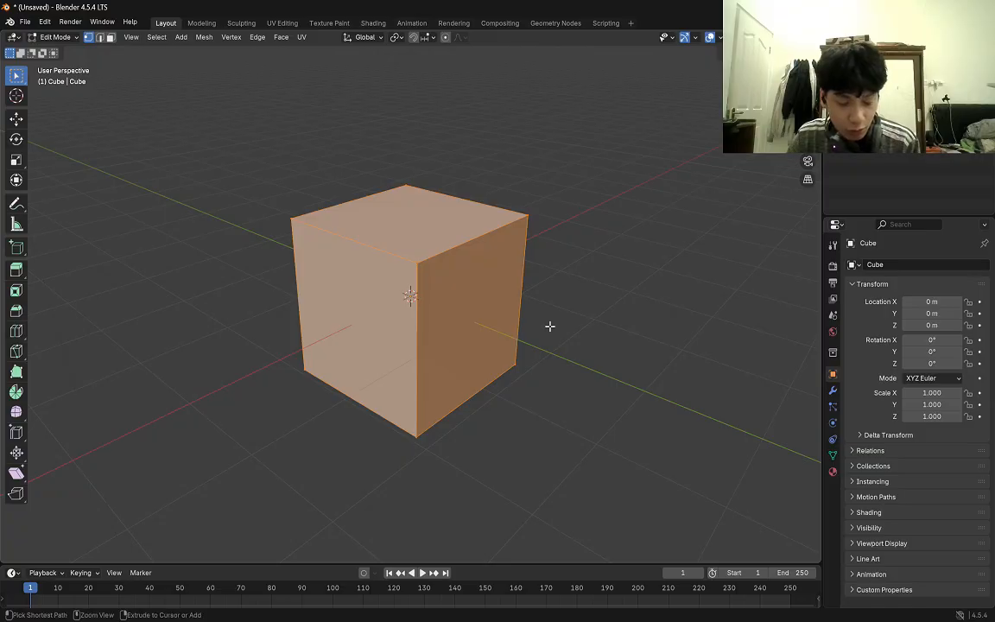
key("ctrl+r")
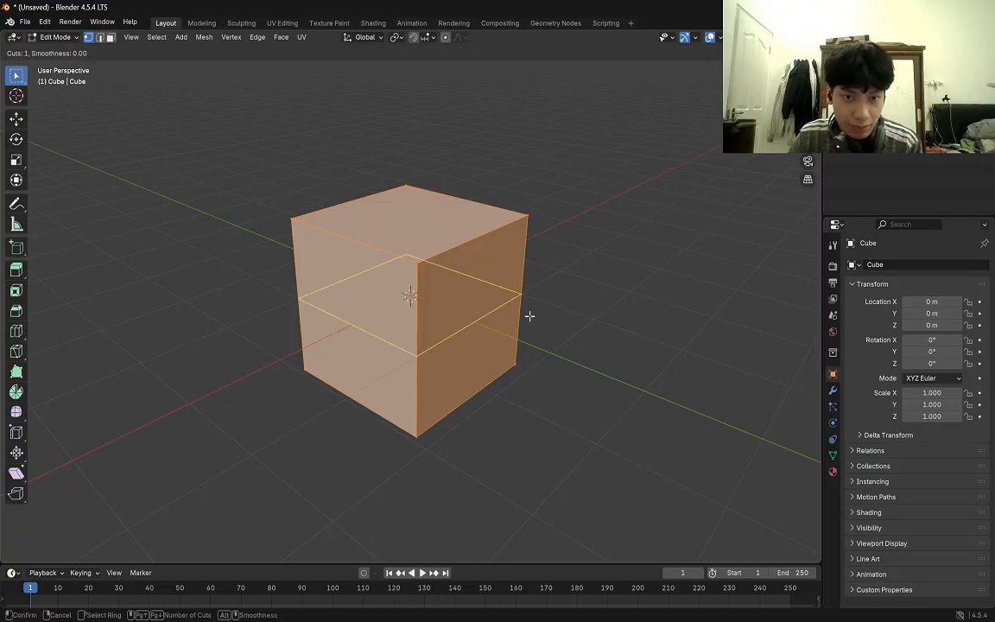
left_click(453, 230)
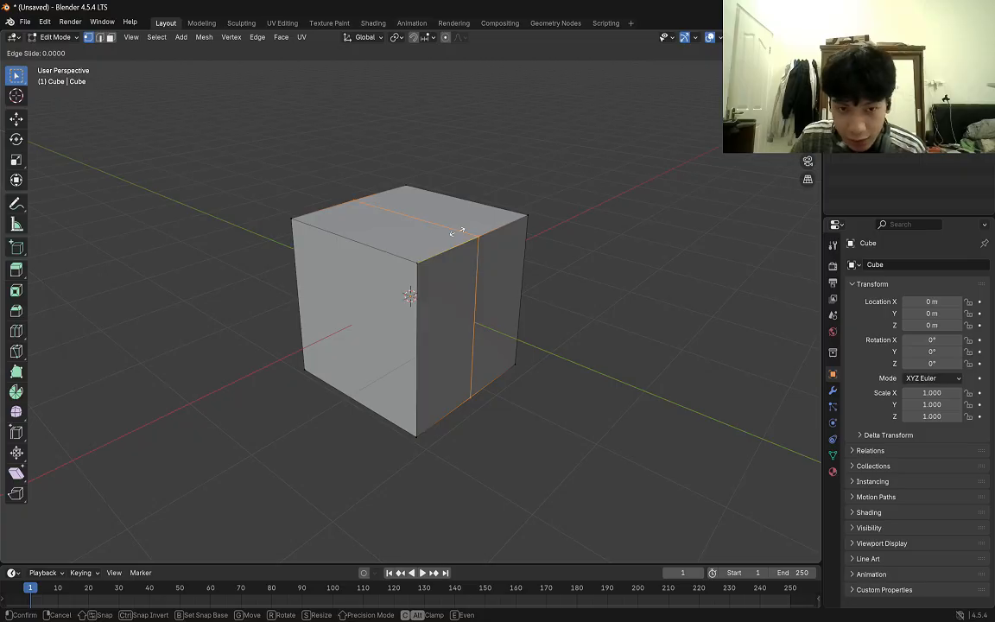
left_click(456, 231)
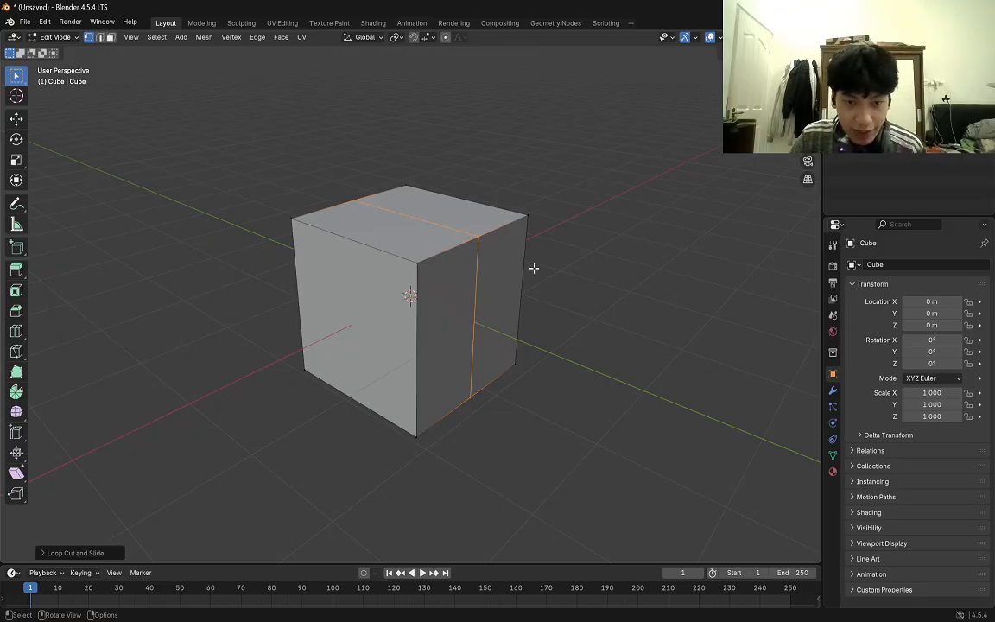
With X-ray on, delete the four corner vertices on the far side of the loop cut so only half the cube is kept.
middle_click_drag(533, 267, 539, 265)
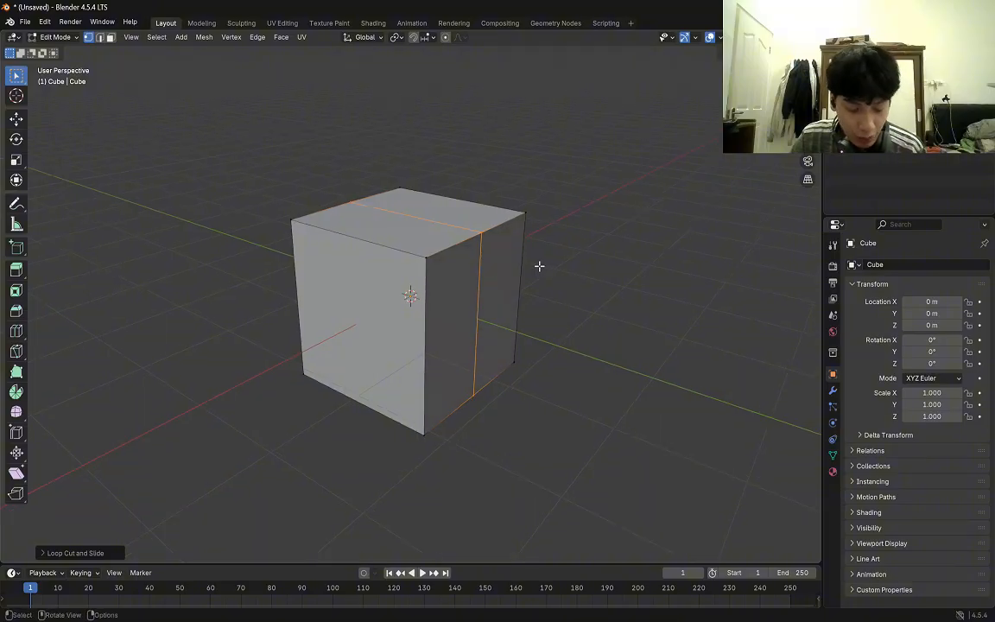
key("alt+z")
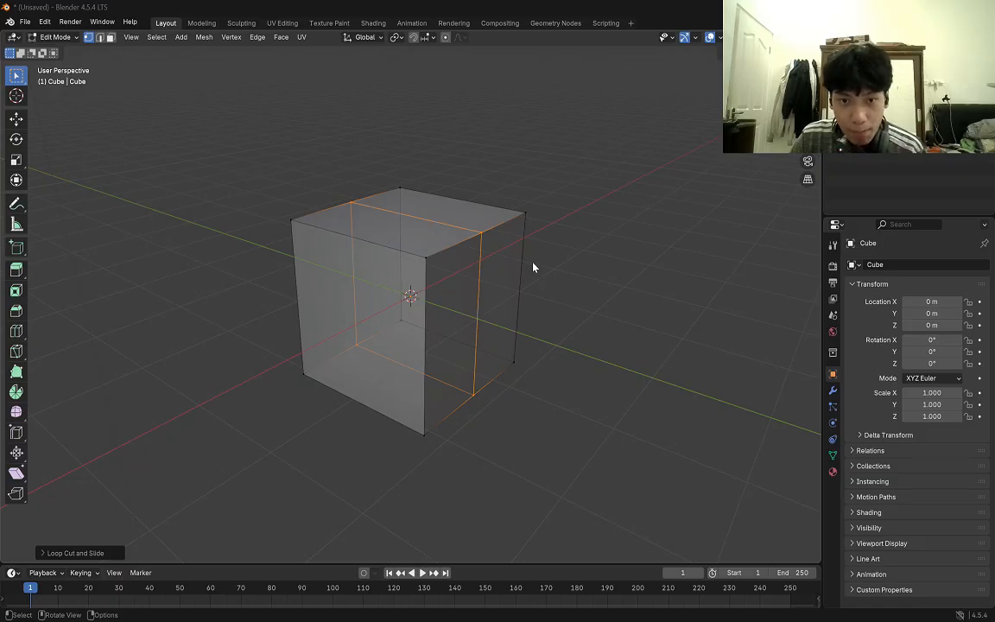
left_click(524, 213, "shift")
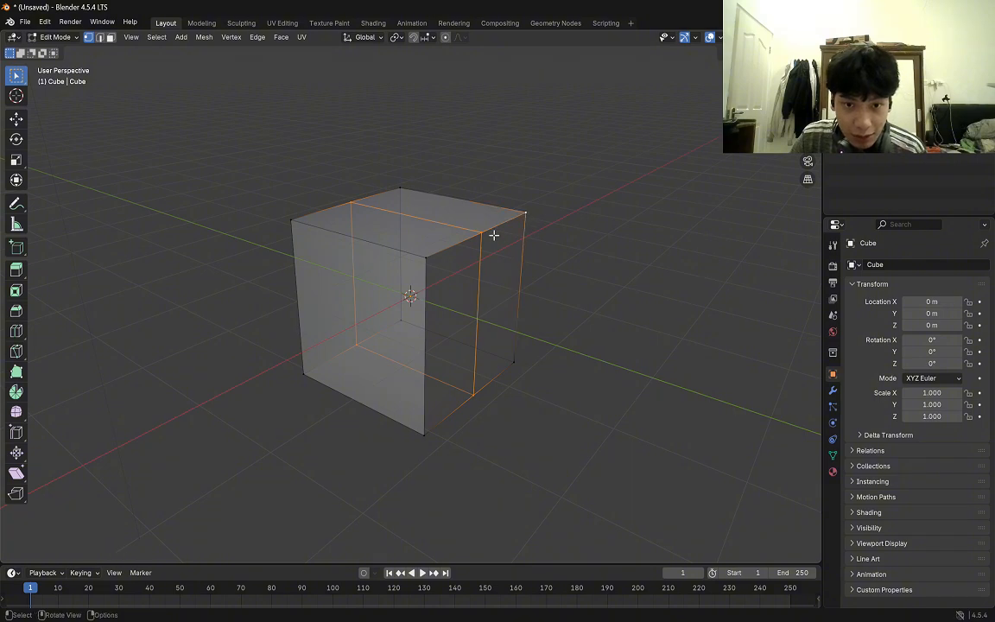
key("alt+a")
key("x")
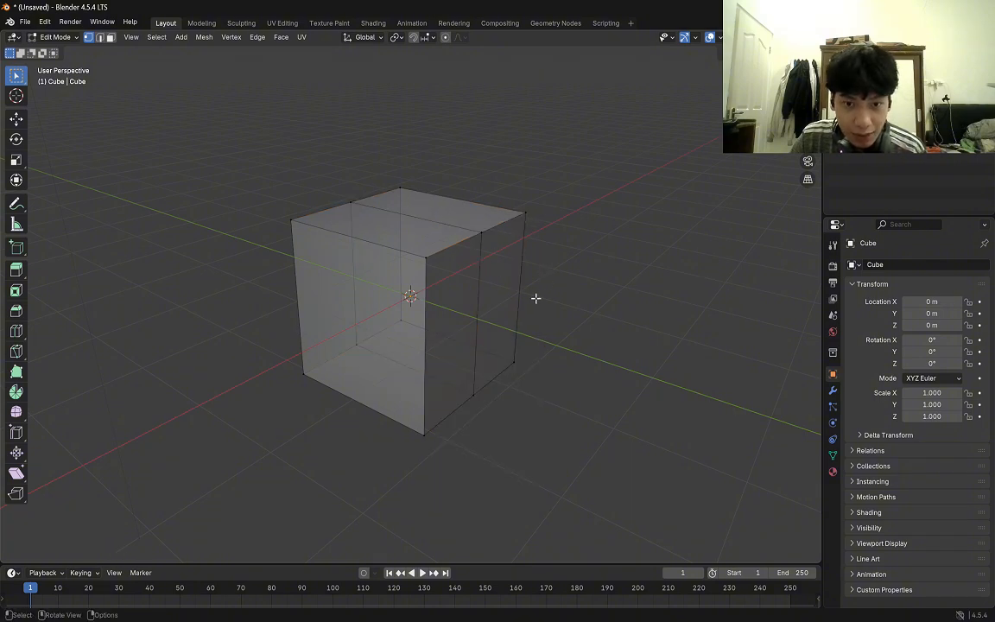
left_click(514, 362)
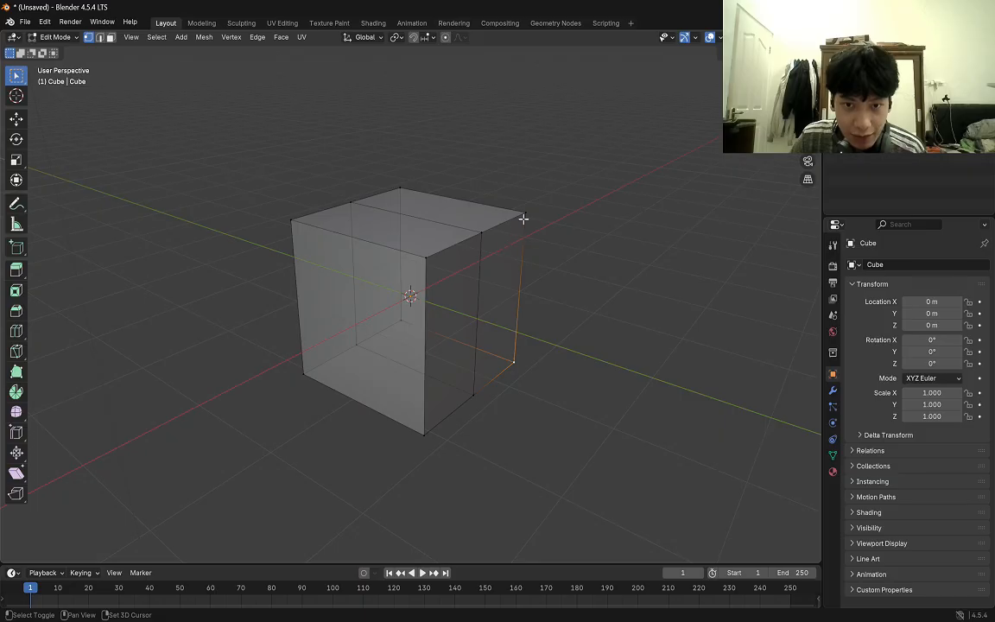
left_click(524, 213, "shift")
left_click(400, 189, "shift")
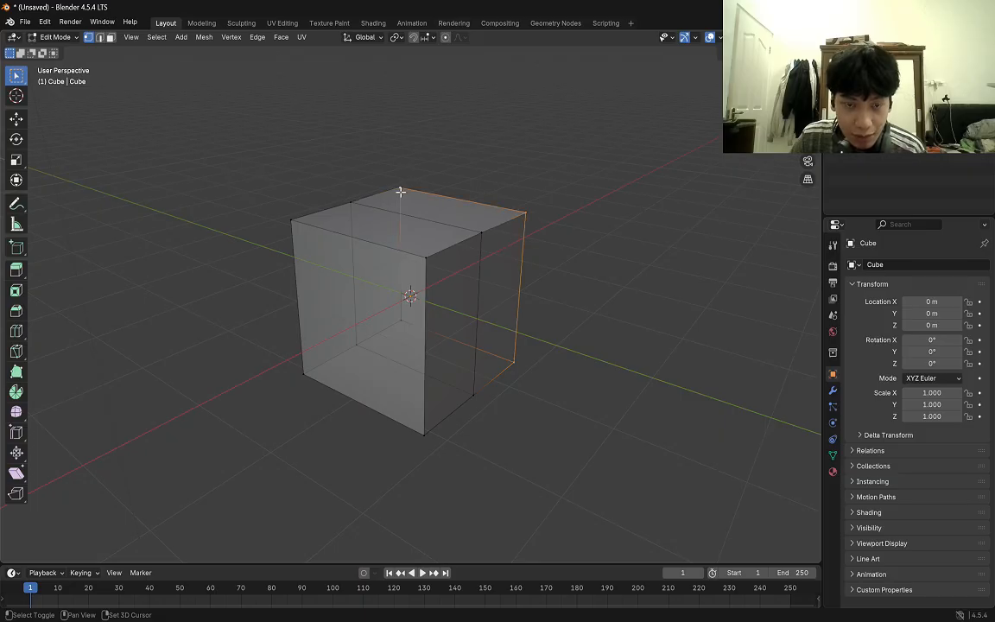
left_click(401, 318, "shift")
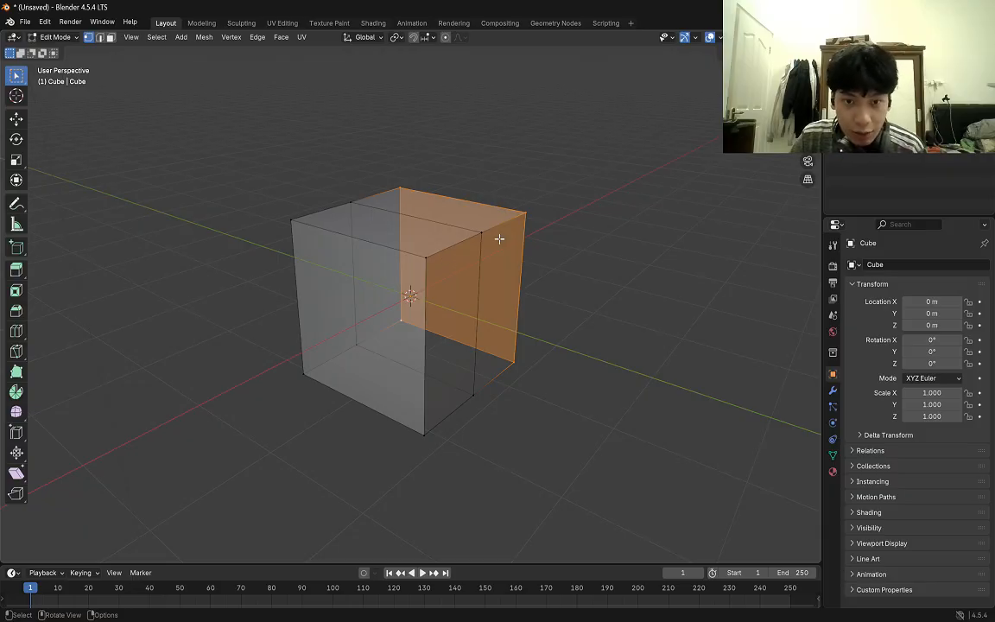
key("x")
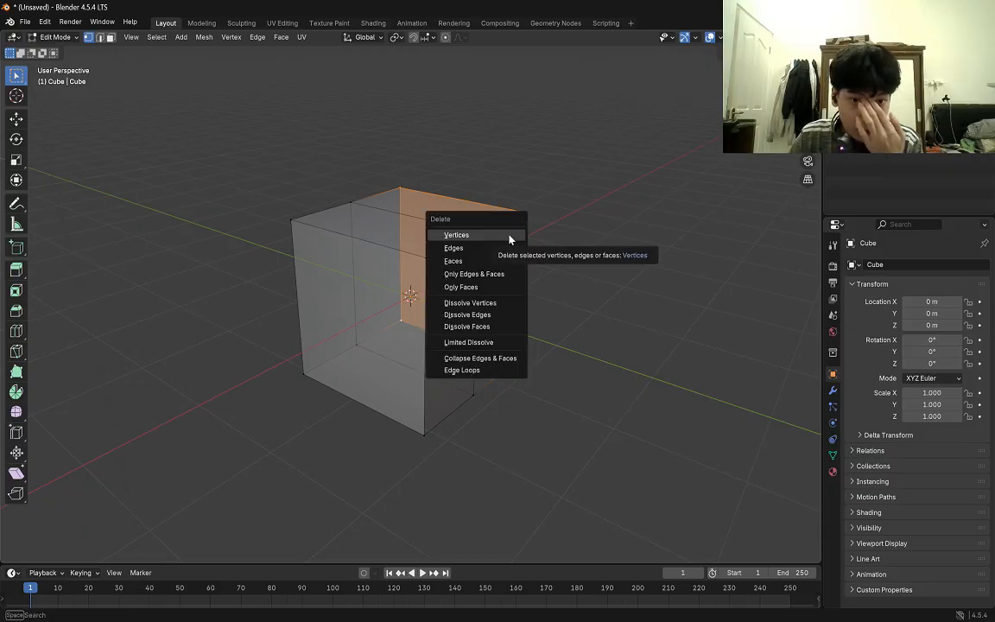
left_click(471, 235)
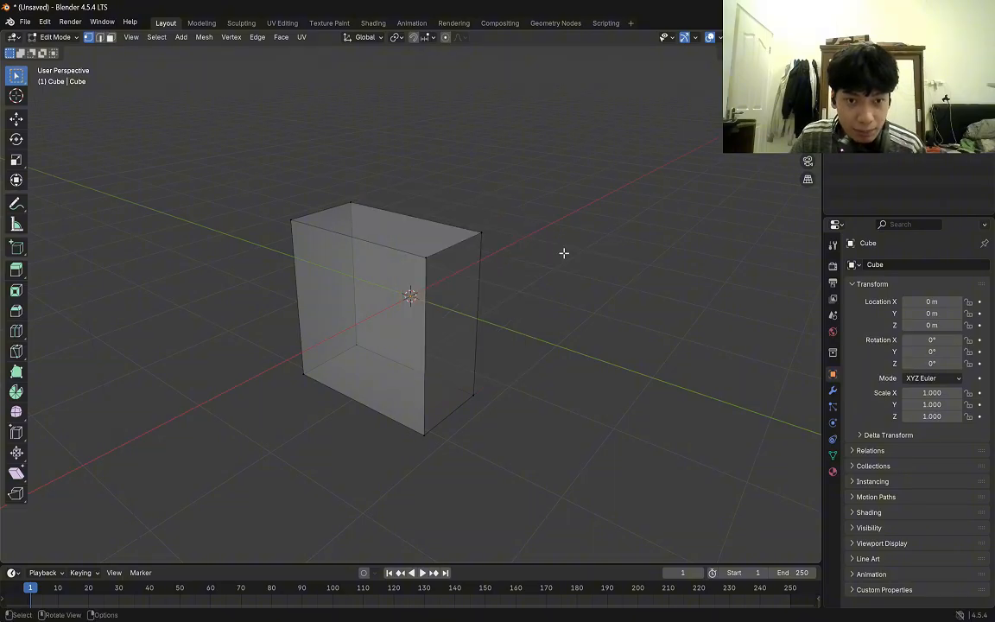
Turn X-ray off and show the modifier properties of the half cube.
middle_click_drag(571, 284, 525, 280)
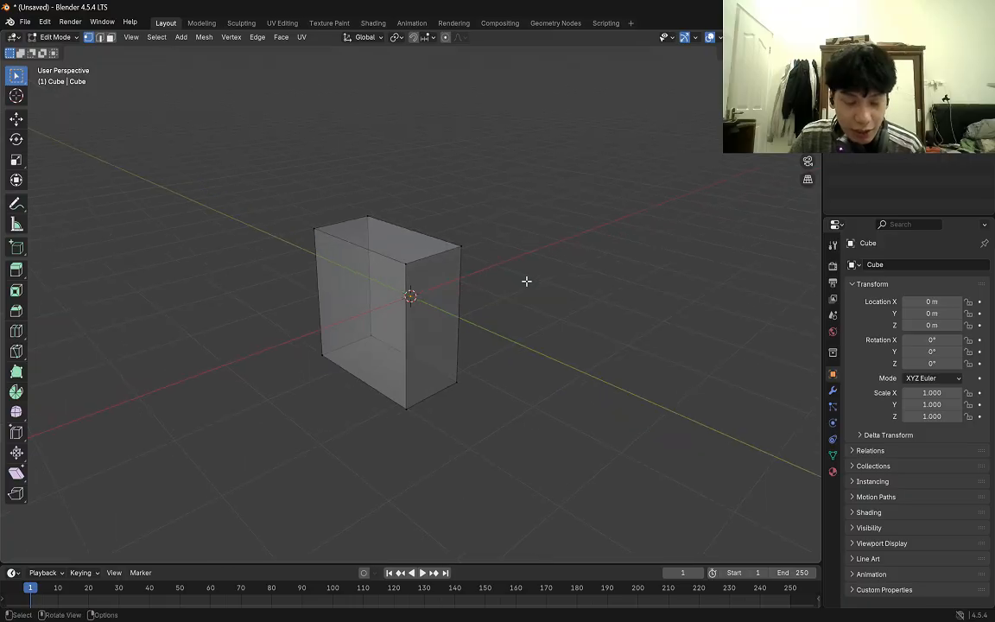
key("f")
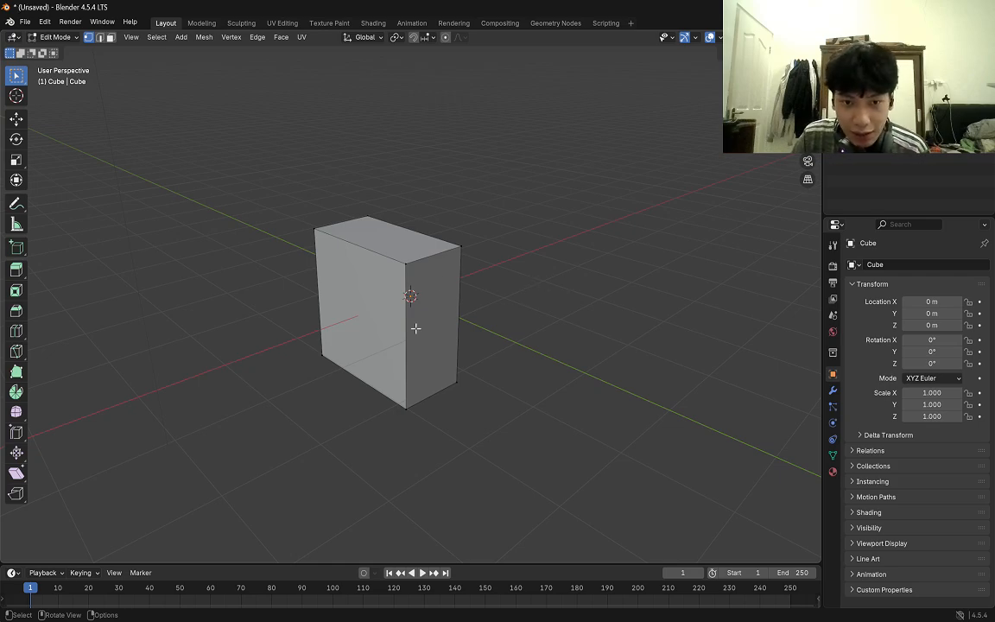
left_click(833, 390)
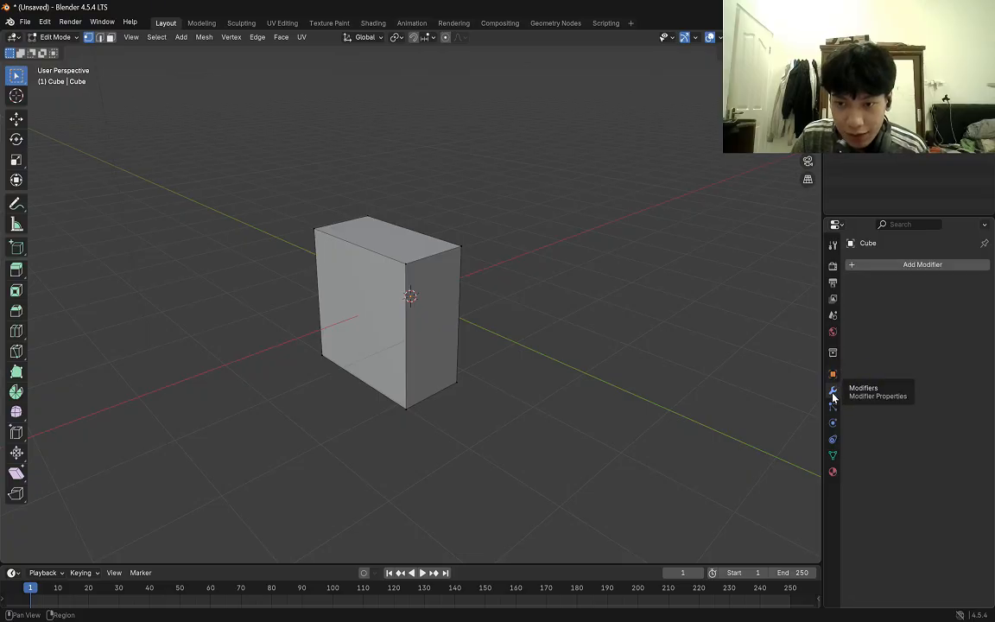
left_click(901, 225)
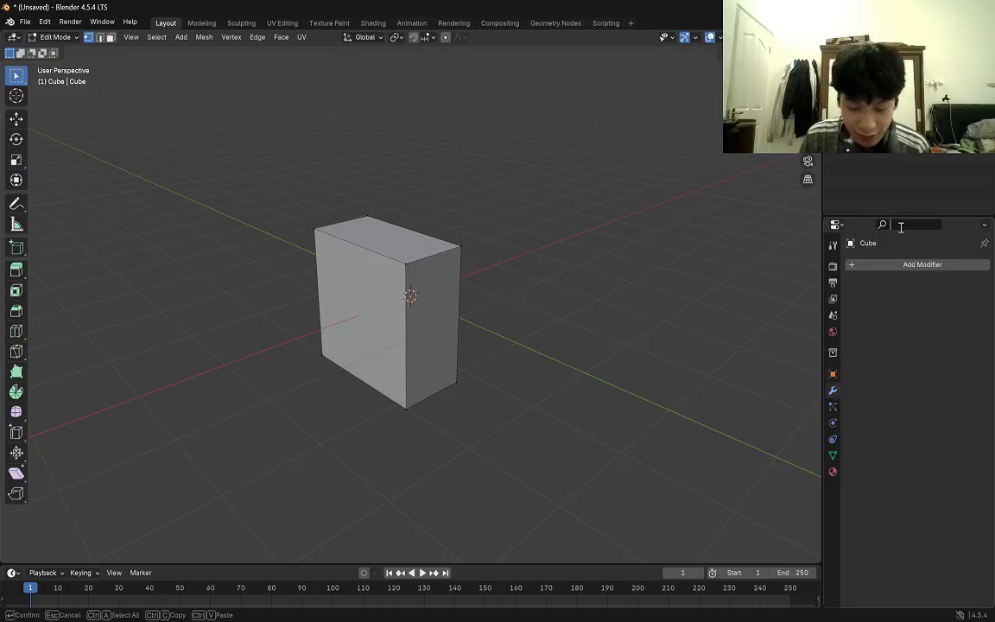
type("modif")
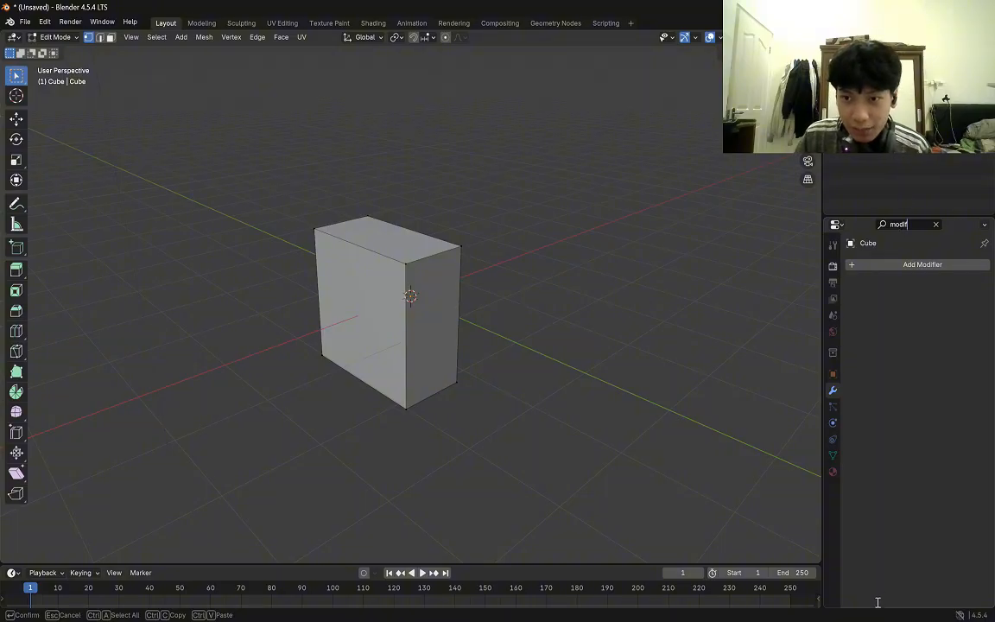
key("BackSpace")
key("BackSpace")
key("BackSpace")
key("BackSpace")
key("BackSpace")
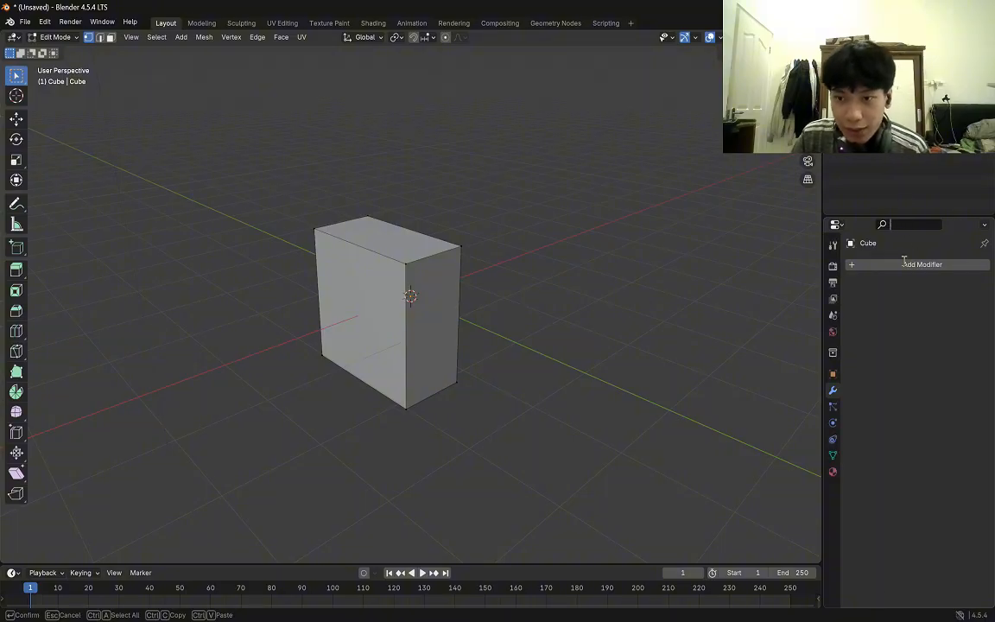
key("Escape")
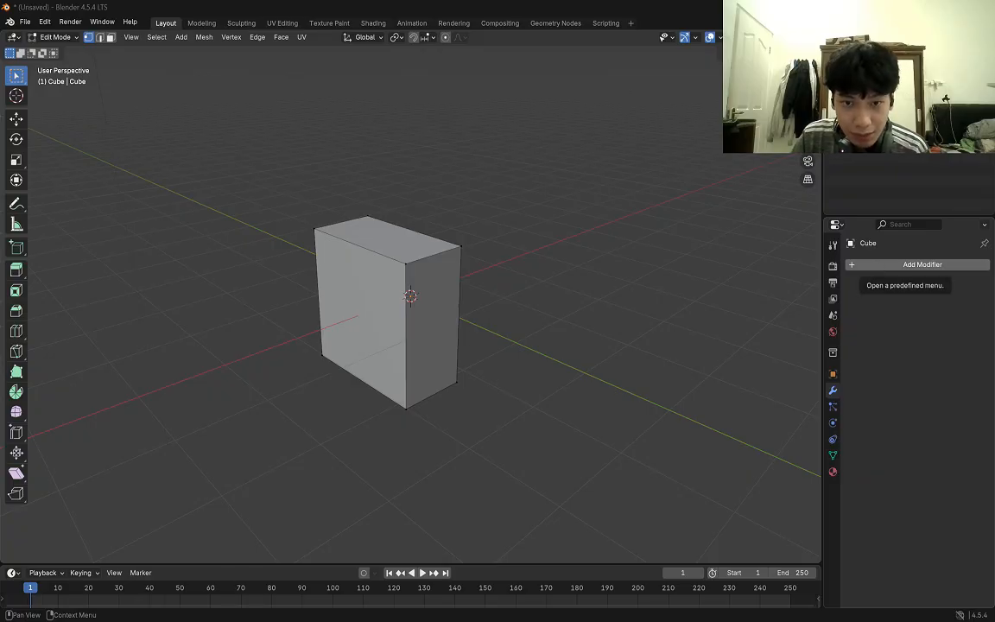
Add a Mirror modifier to the half cube and enable its Clipping option.
left_click(898, 265)
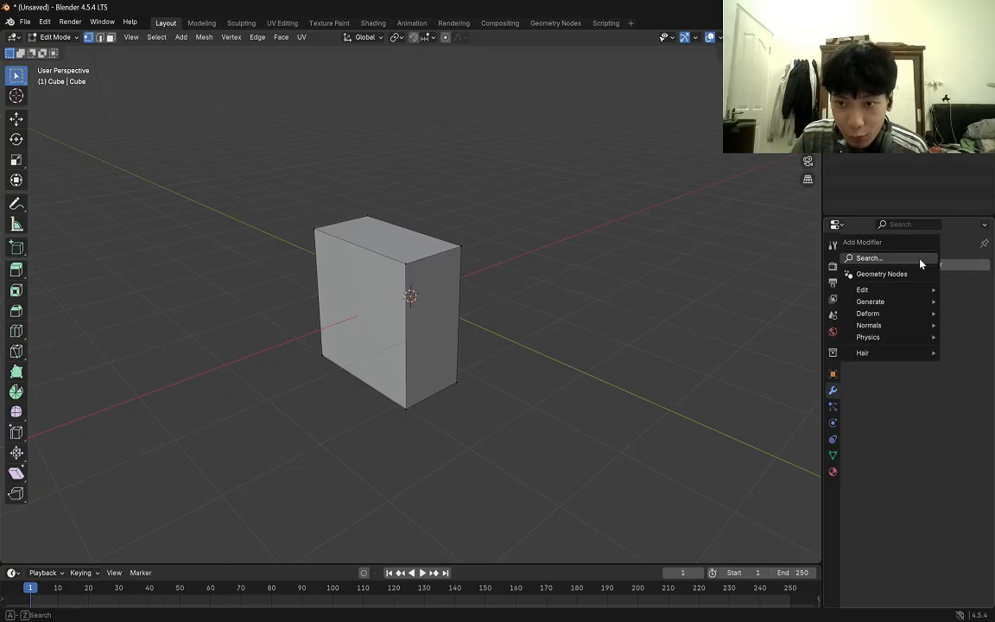
left_click(873, 257)
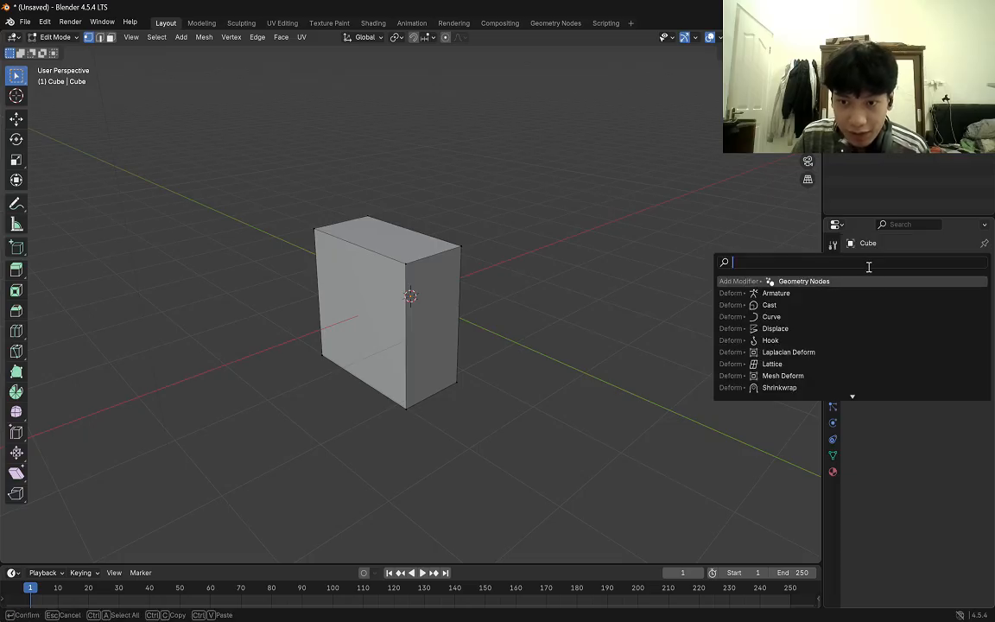
type("mirror")
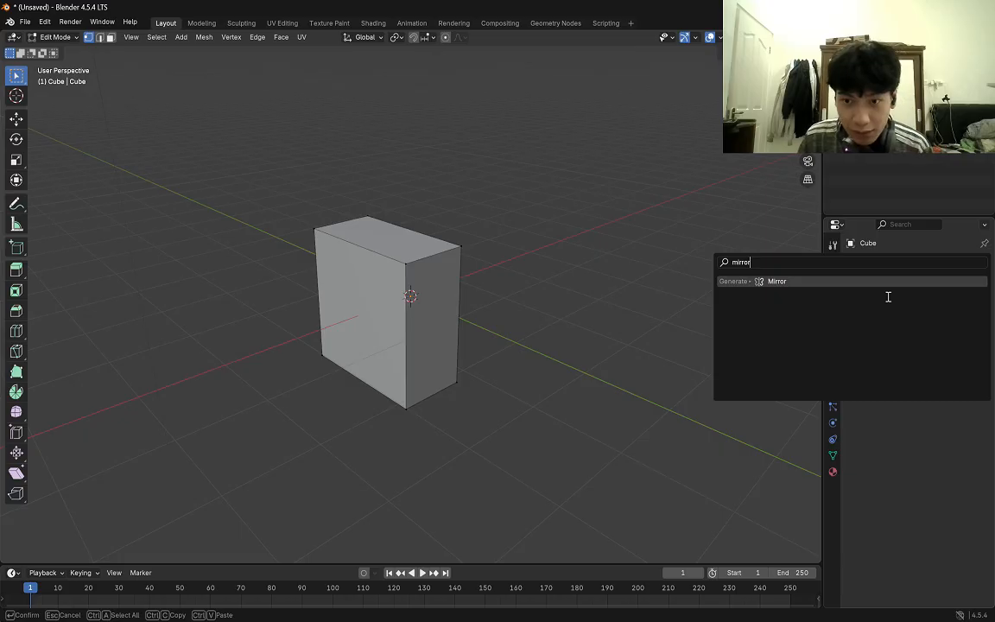
key("Return")
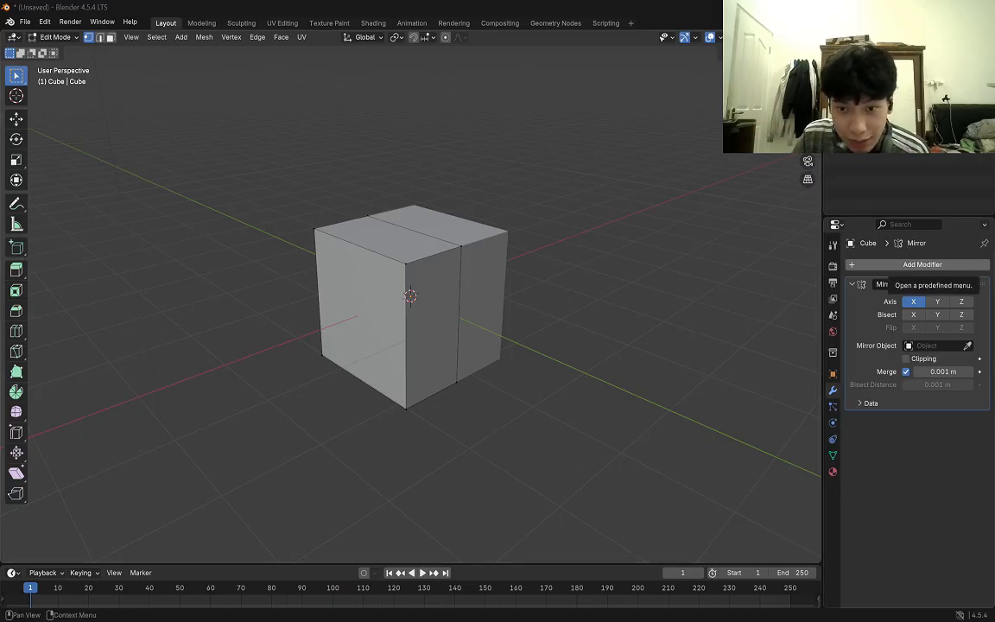
left_click(919, 361)
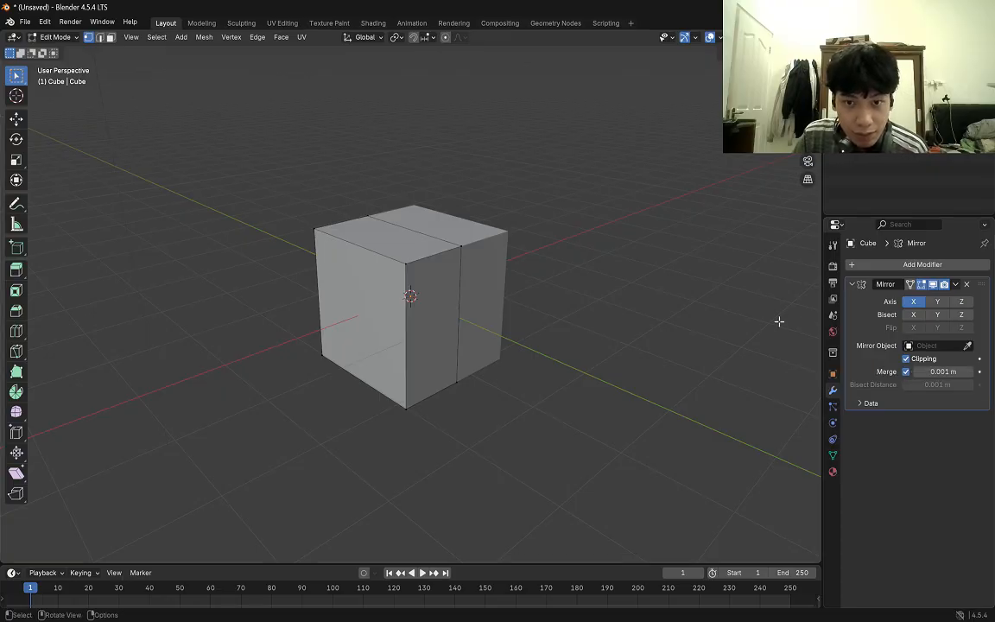
Return the cube to Object Mode and show it in the right orthographic view with X-ray on.
key("Tab")
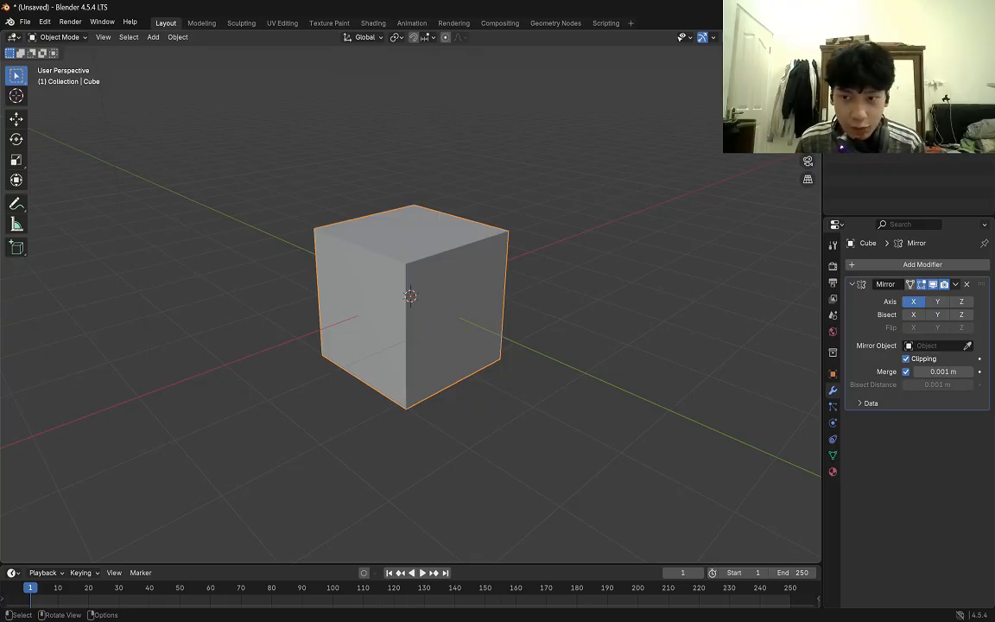
key("KP_3")
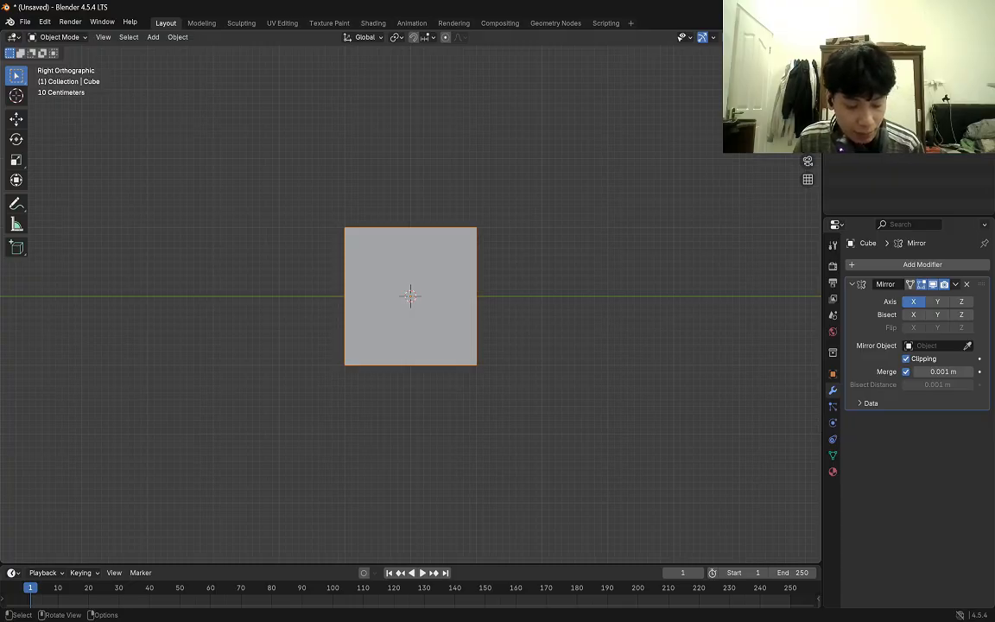
key("alt+z")
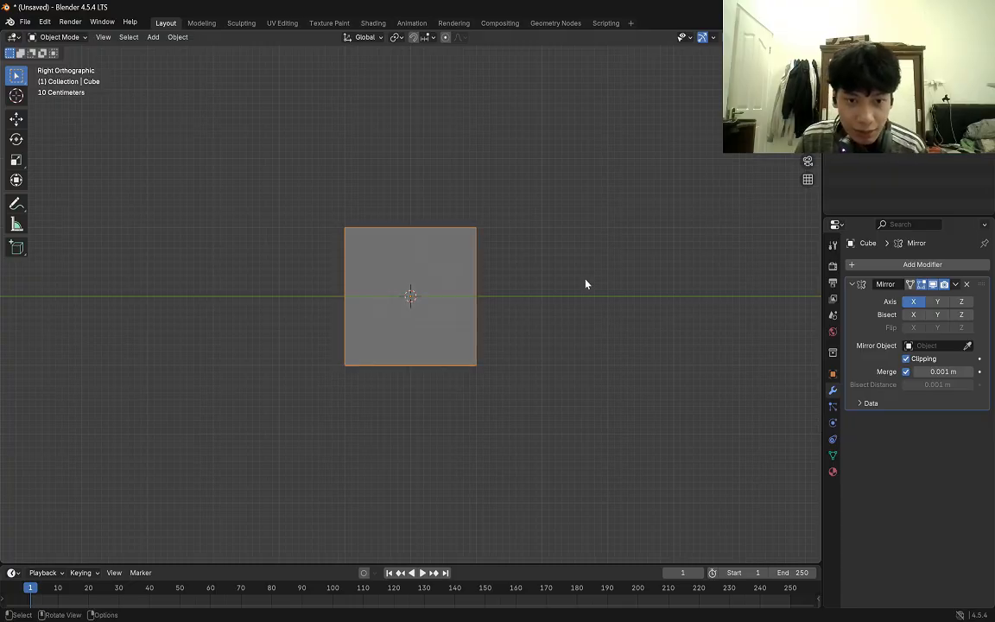
key("alt+z")
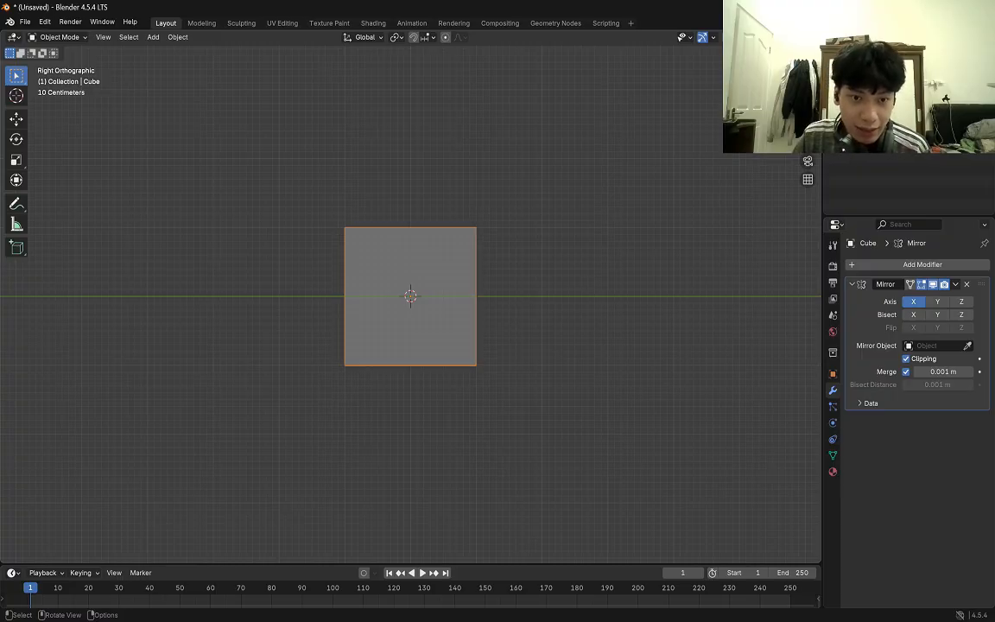
Add the blue fish picture as a background image aligned to the right orthographic view.
key("shift+a")
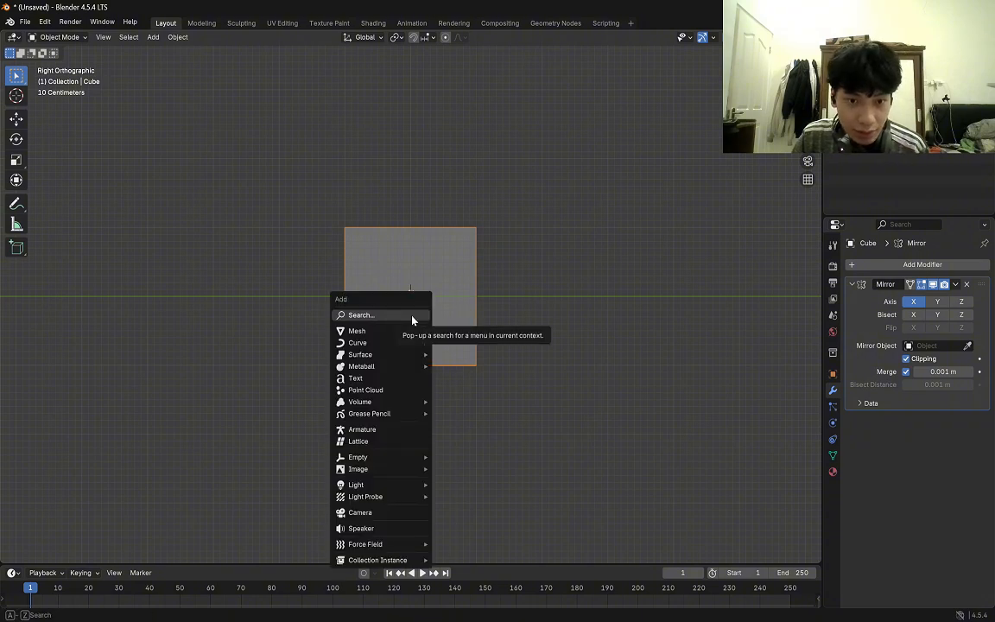
mouse_move(400, 474)
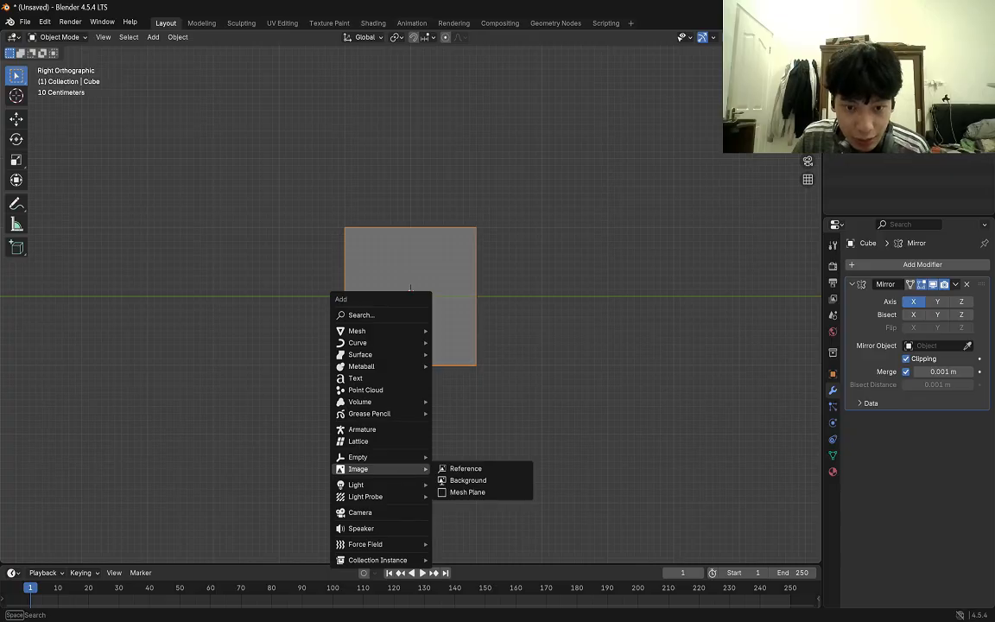
left_click(469, 480)
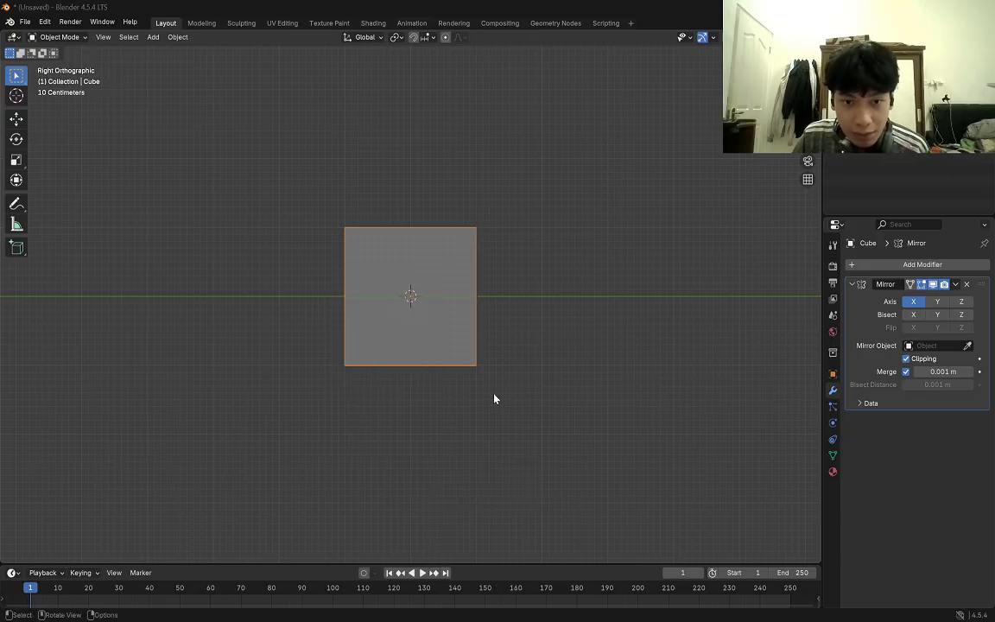
scroll(494, 399, "up", 2)
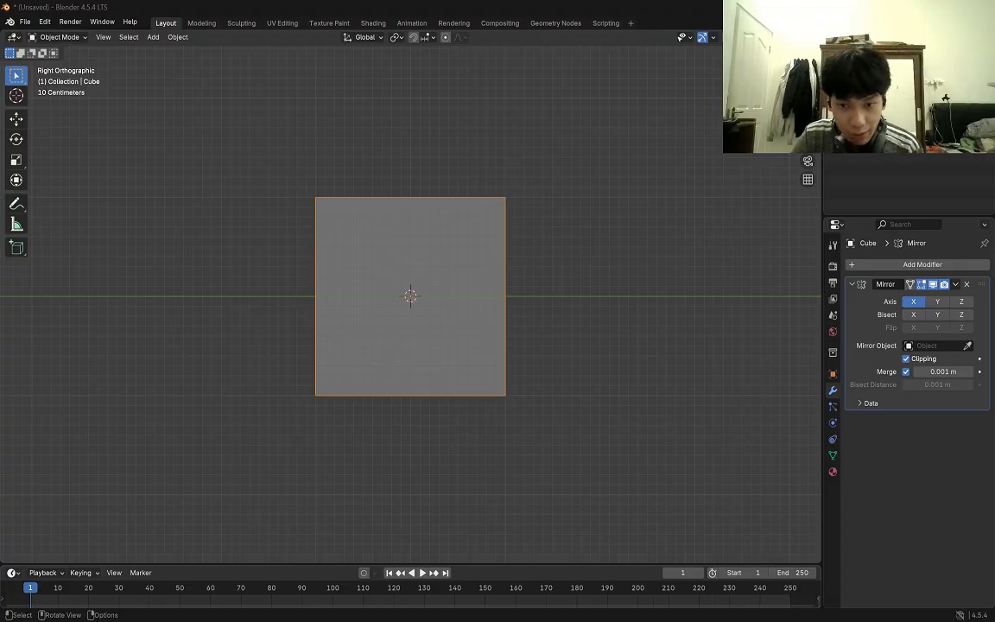
left_click(677, 495)
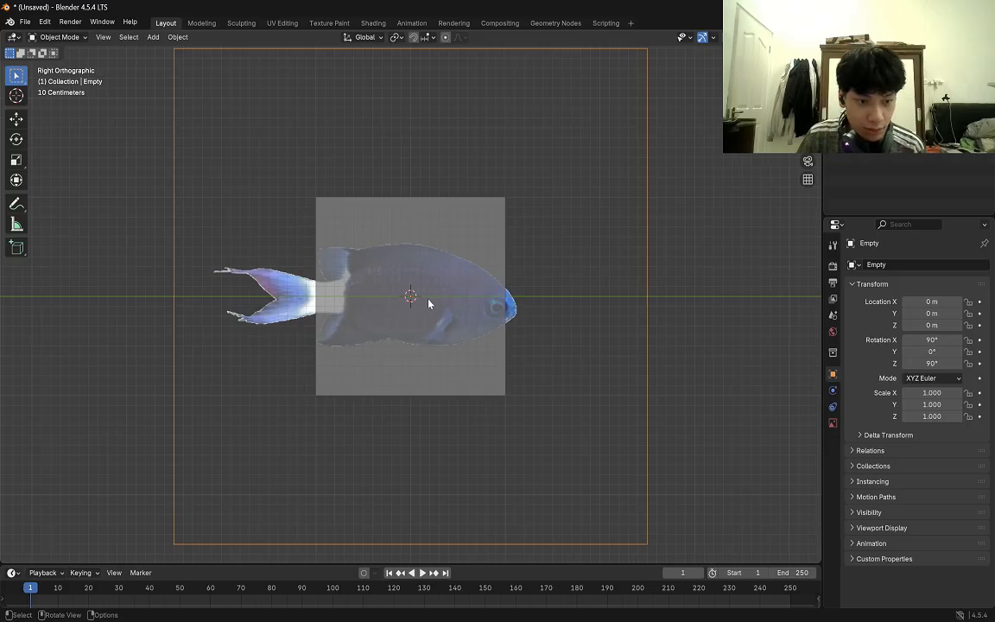
Move the fish background image along the Y axis to about 0.048 m and return to the Select Box tool.
key("Left")
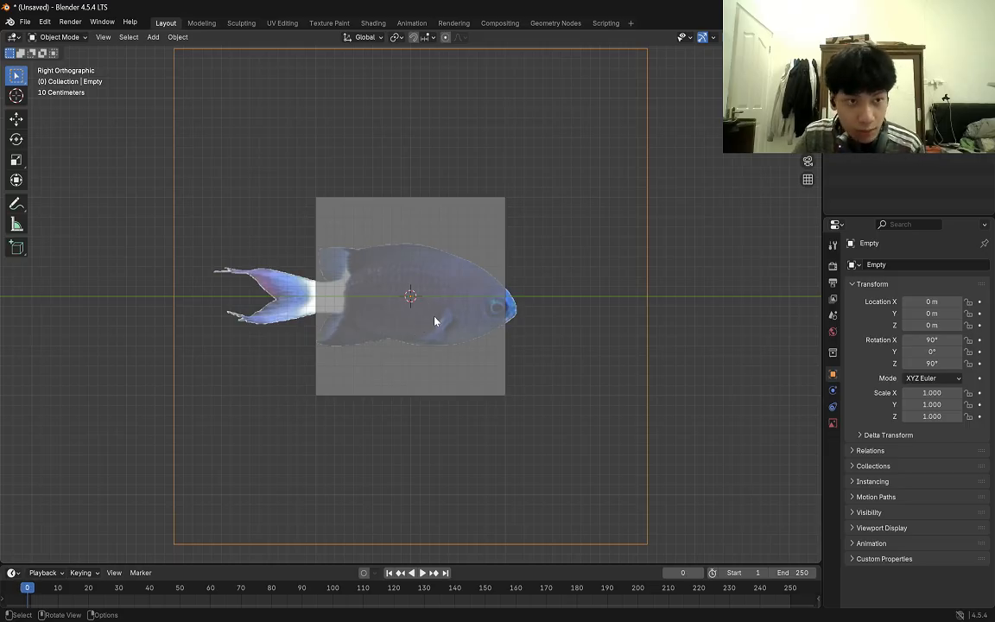
scroll(437, 322, "up", 2)
scroll(437, 322, "down", 1)
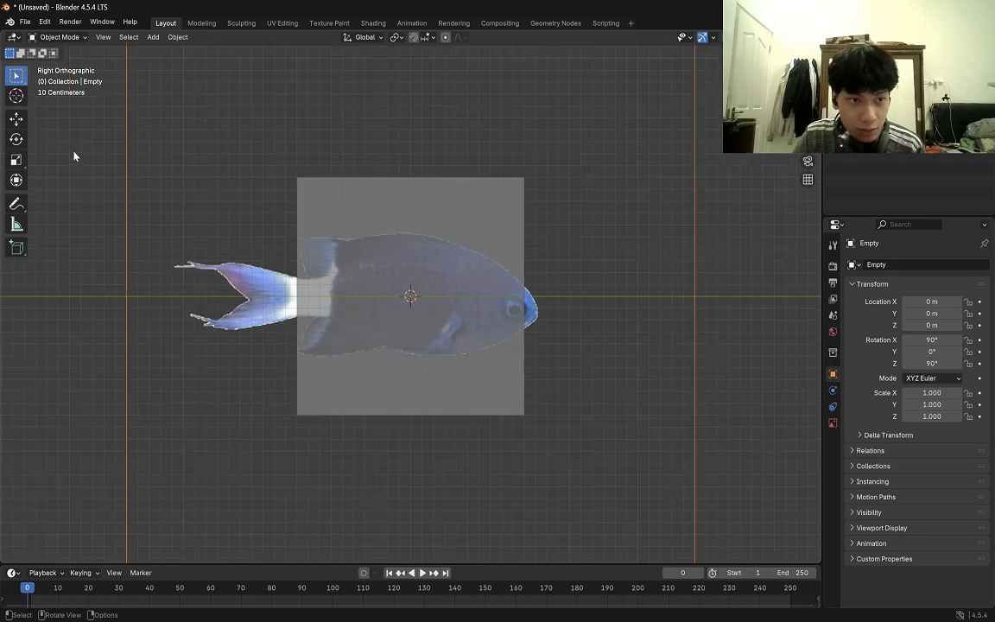
left_click(16, 118)
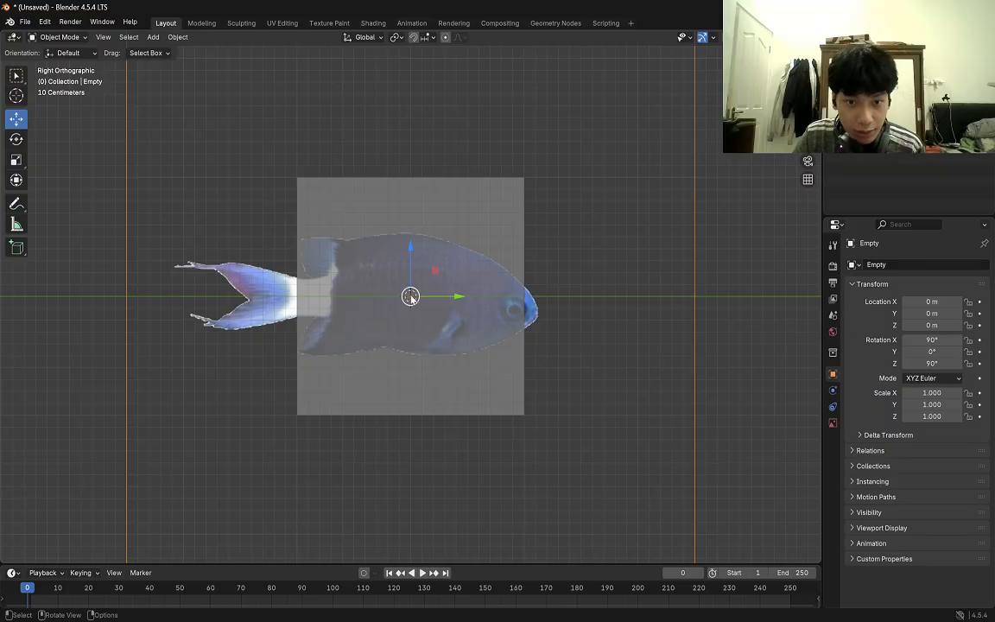
left_click_drag(411, 296, 464, 296)
key("ctrl+z")
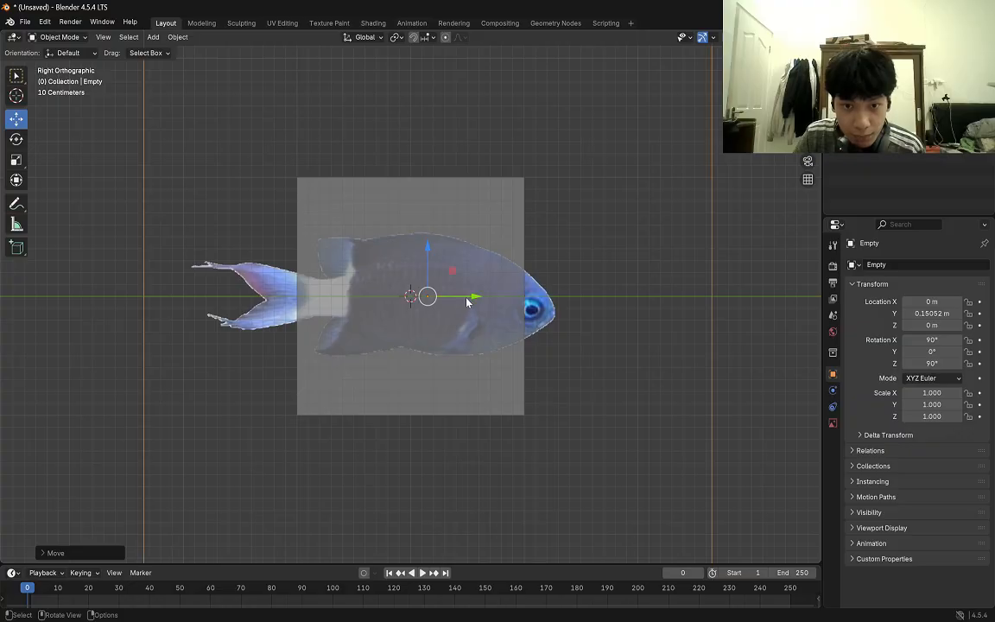
left_click_drag(467, 300, 462, 299)
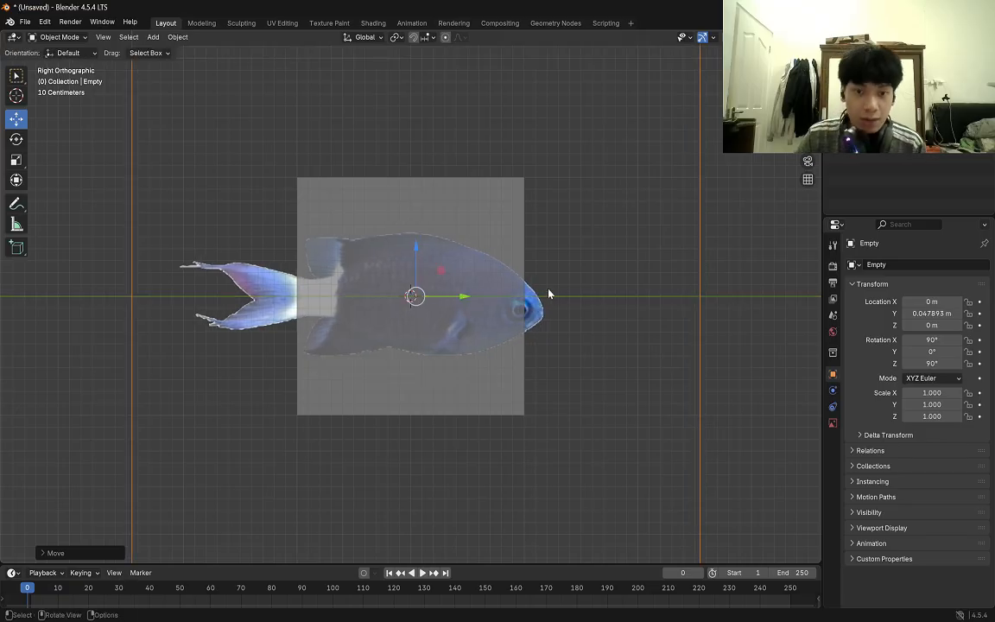
left_click(15, 75)
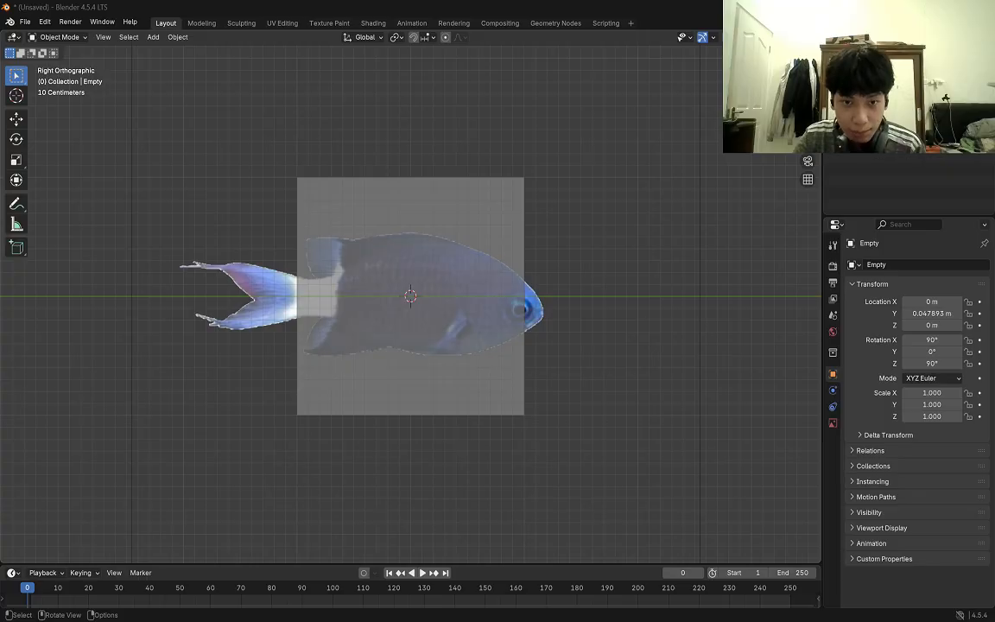
Try to stretch the cube and the fish image together along the Y axis.
key("a")
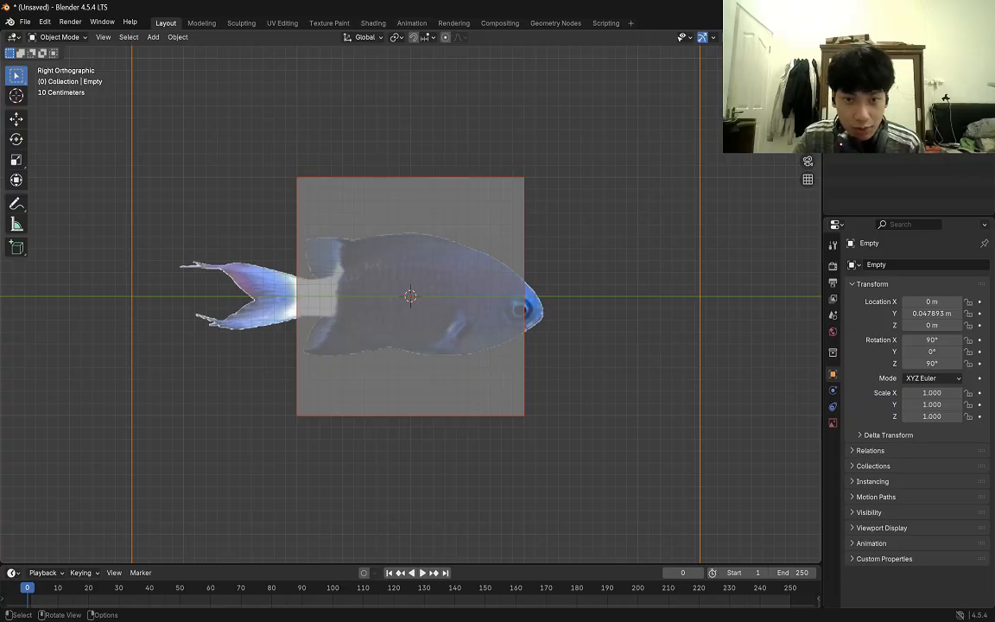
key("s")
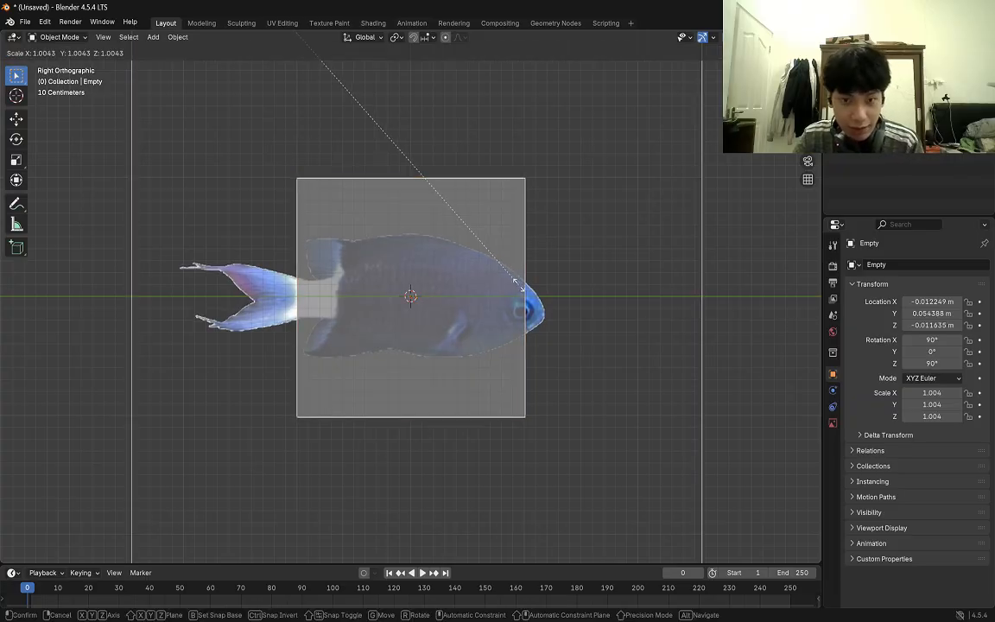
key("y")
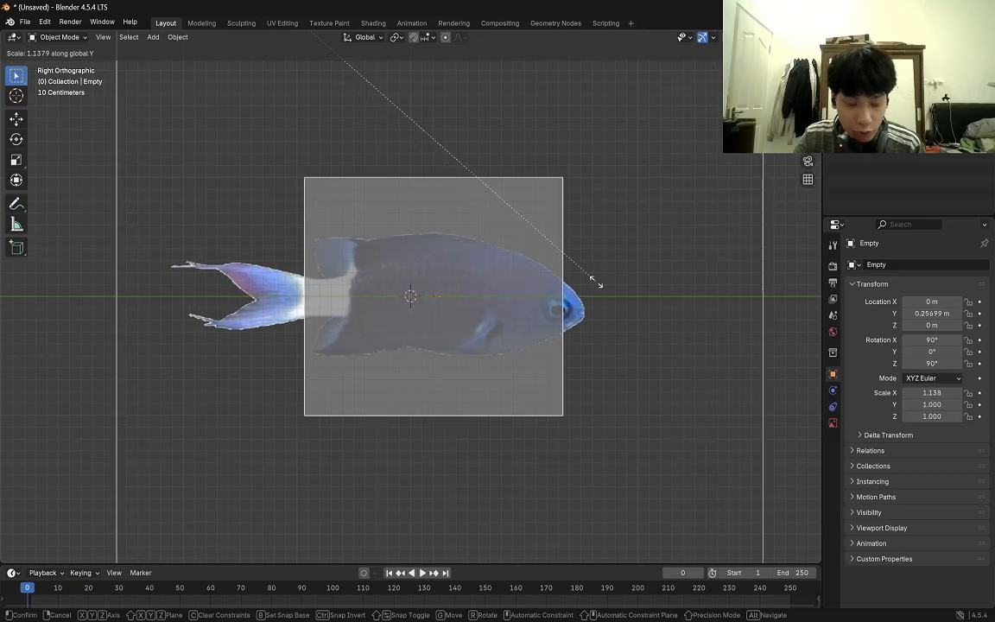
key("Escape")
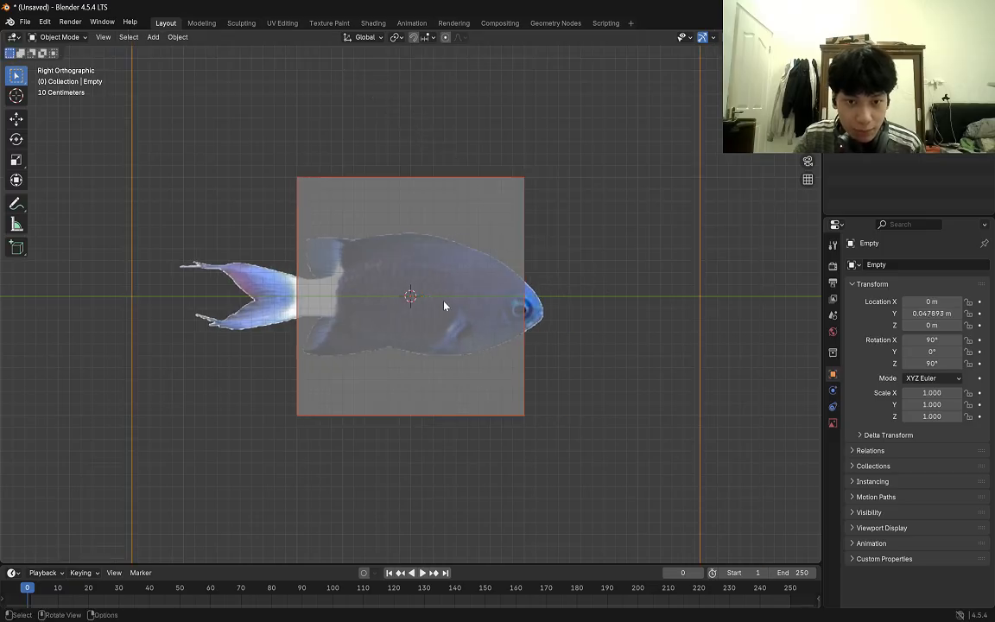
key("s")
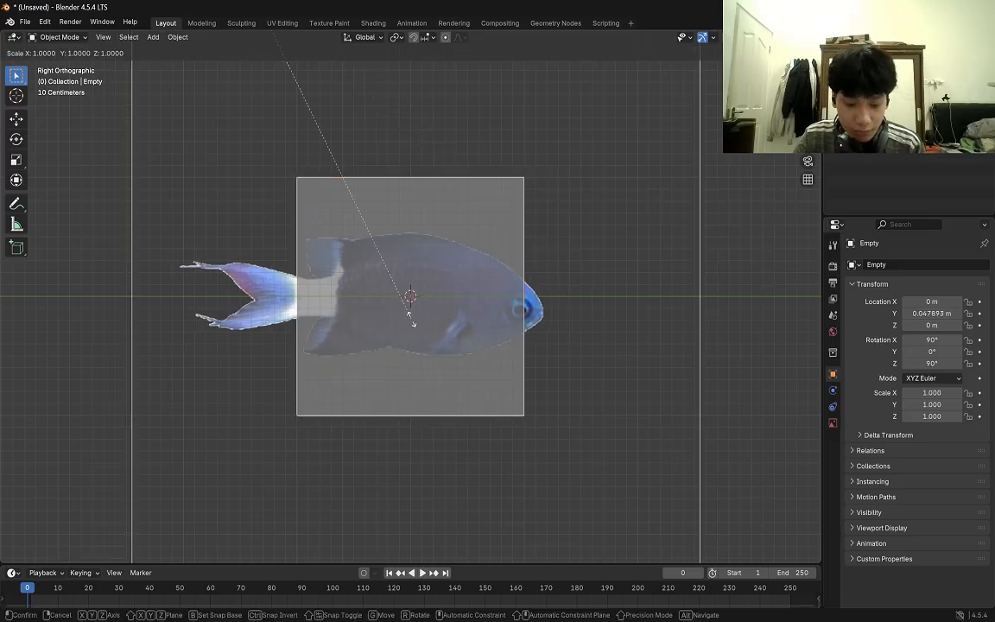
key("y")
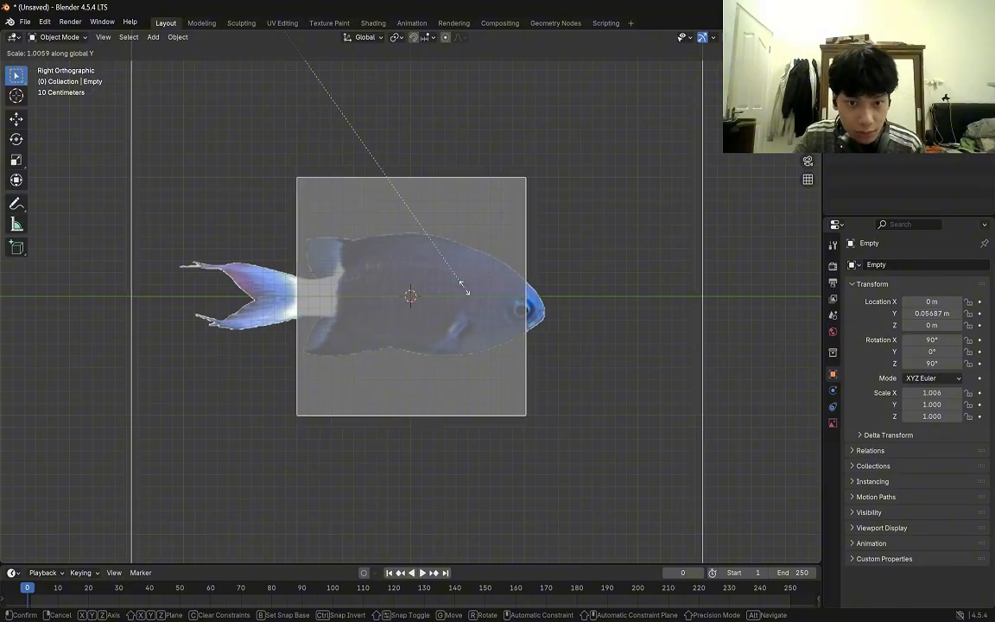
left_click(464, 292)
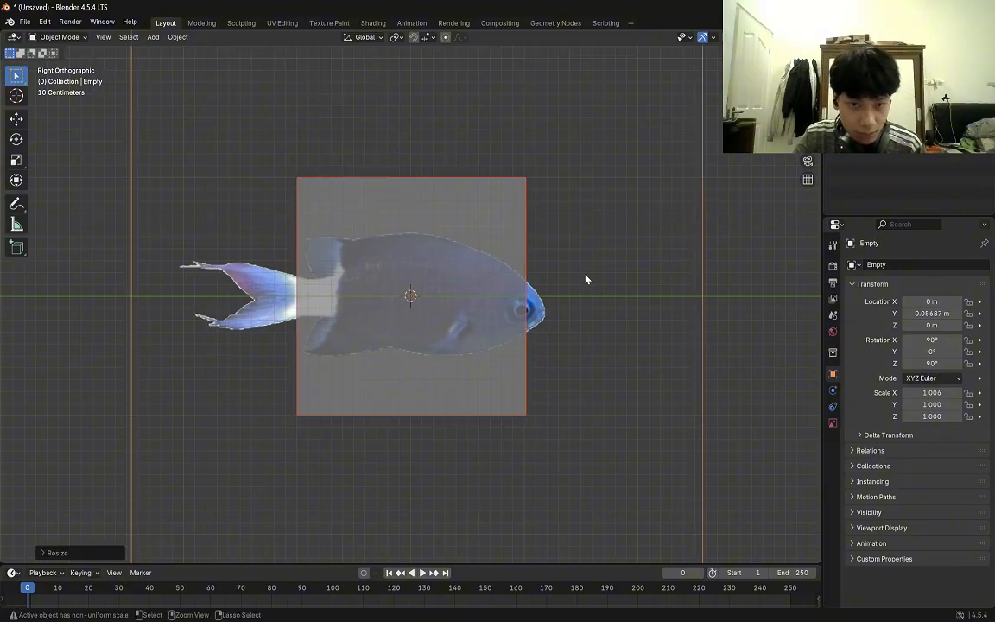
In Edit Mode, stretch the whole half-cube mesh along the Y axis to roughly the length of the fish.
left_click(466, 266)
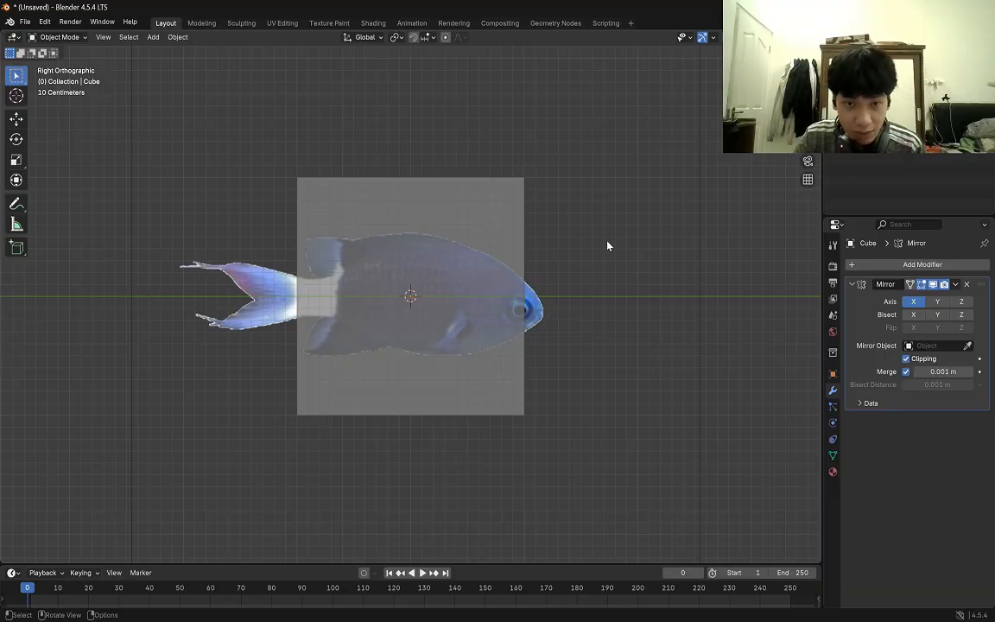
key("Tab")
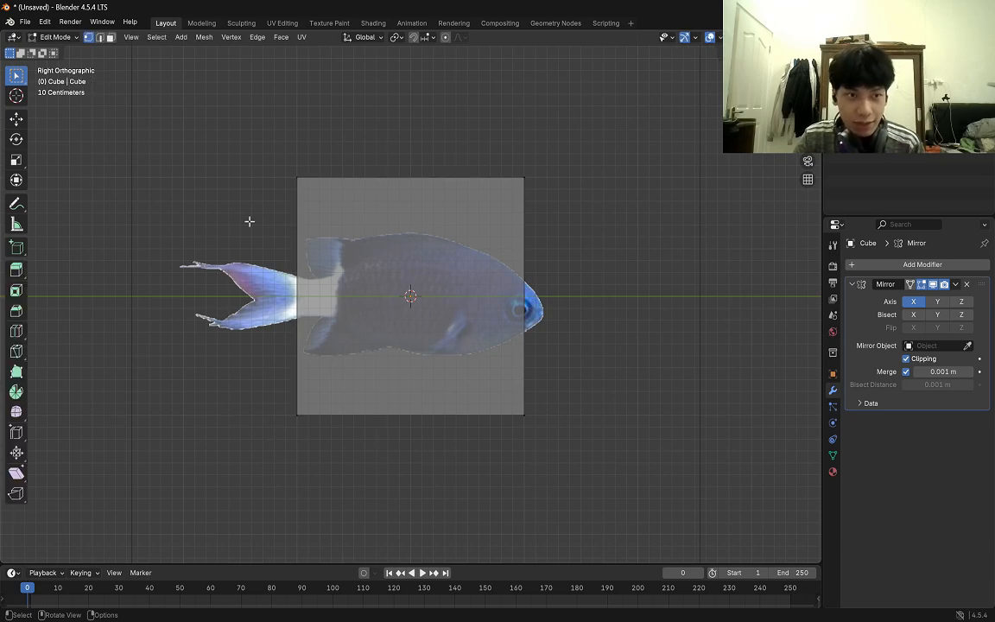
key("a")
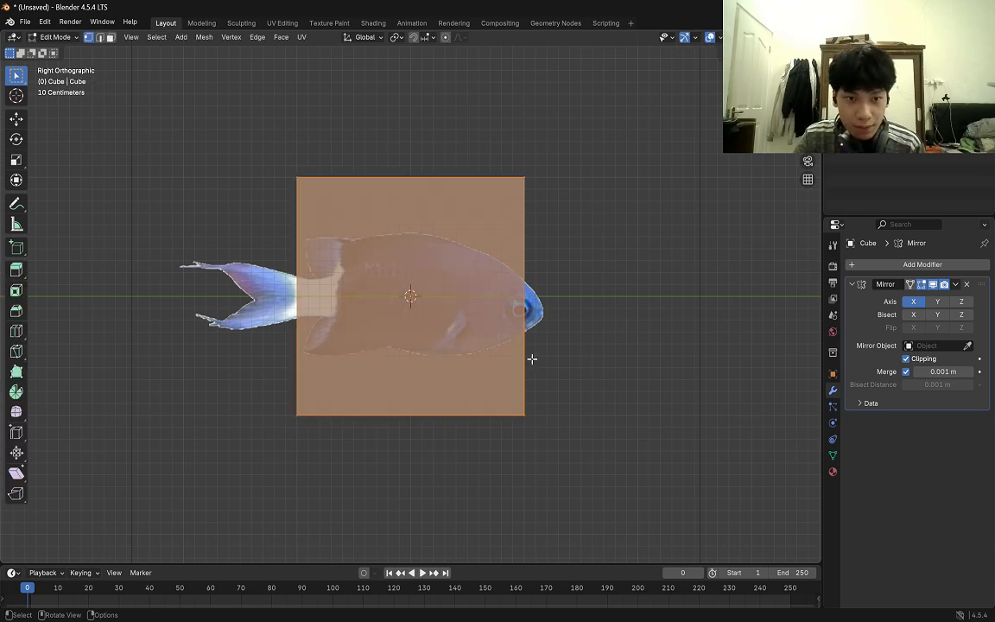
key("s")
key("y")
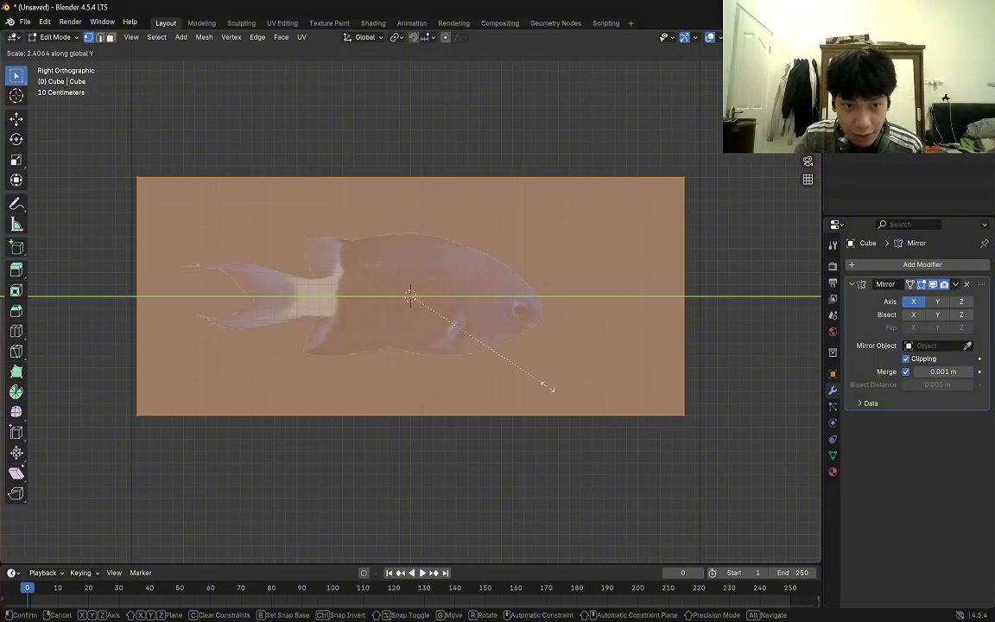
left_click(510, 349)
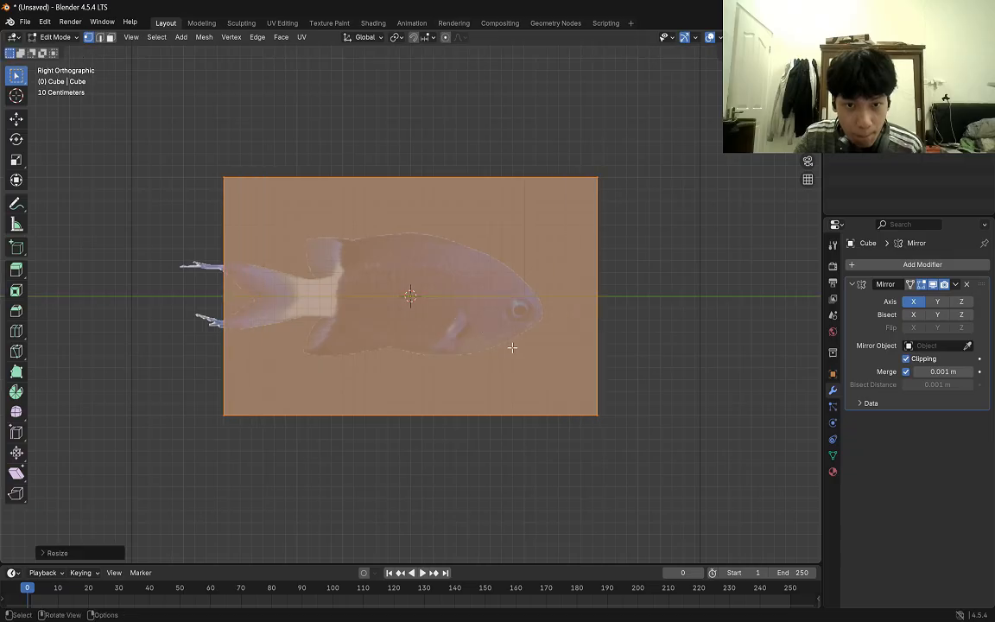
Move the whole mesh along the Y axis so it encloses the fish from tail to nose, then deselect it.
left_click(15, 119)
left_click_drag(449, 299, 406, 296)
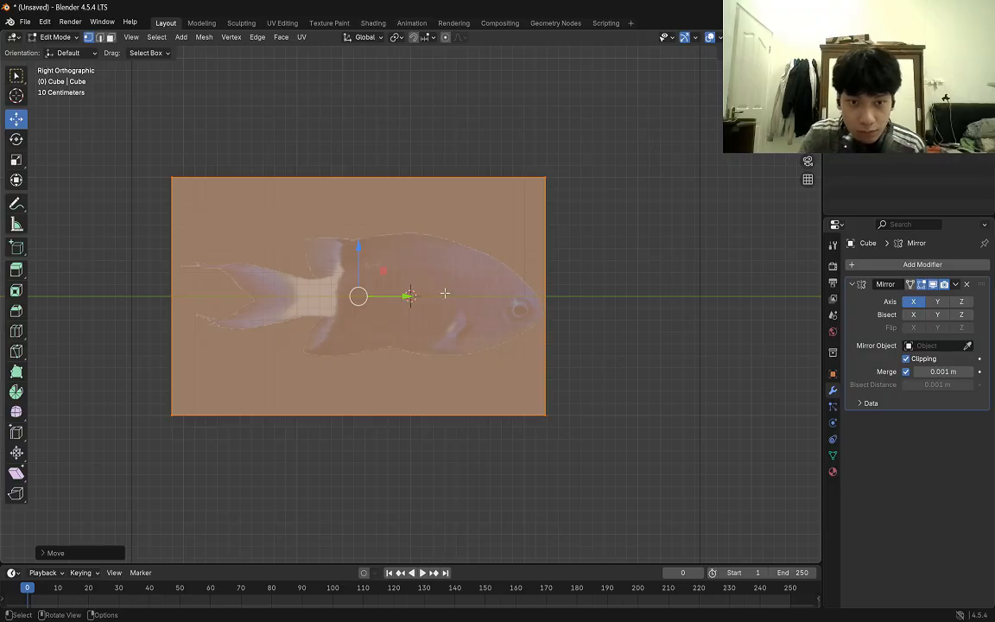
mouse_move(444, 293)
middle_mouse_down()
mouse_move(470, 286)
mouse_move(445, 293)
middle_mouse_up()
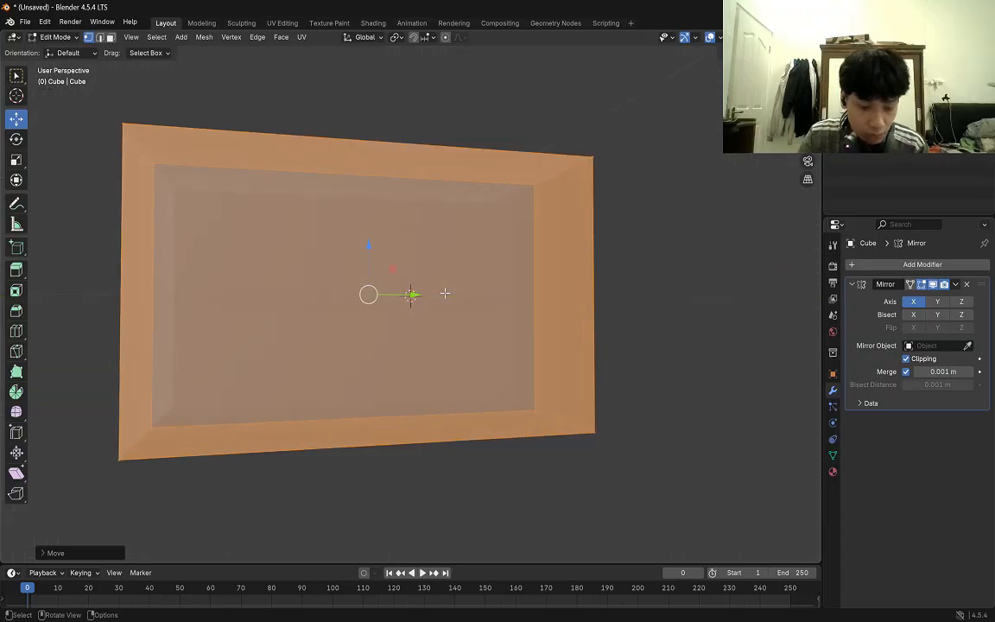
key("KP_3")
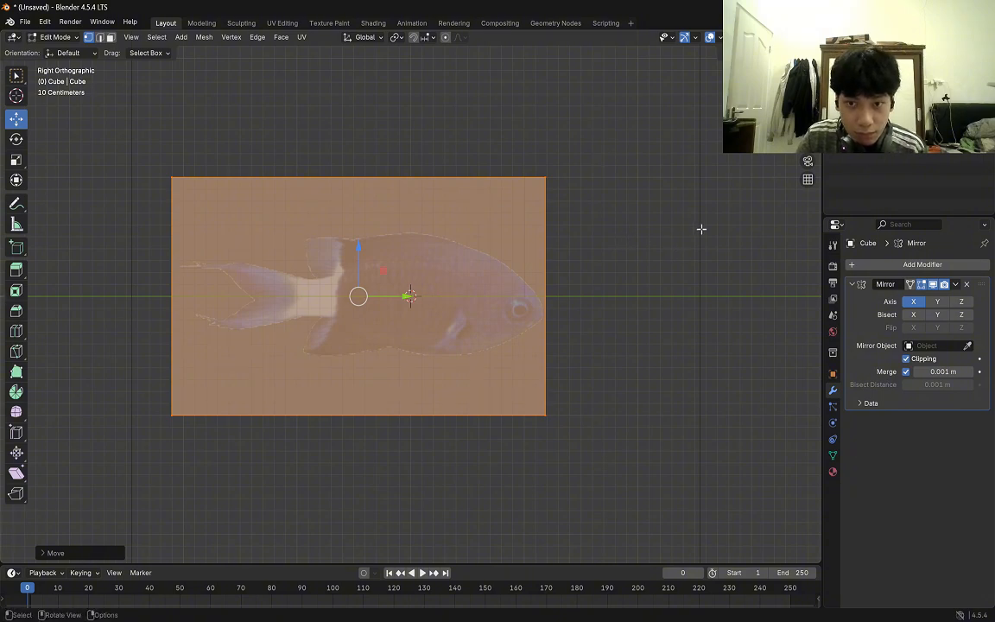
left_click(682, 277)
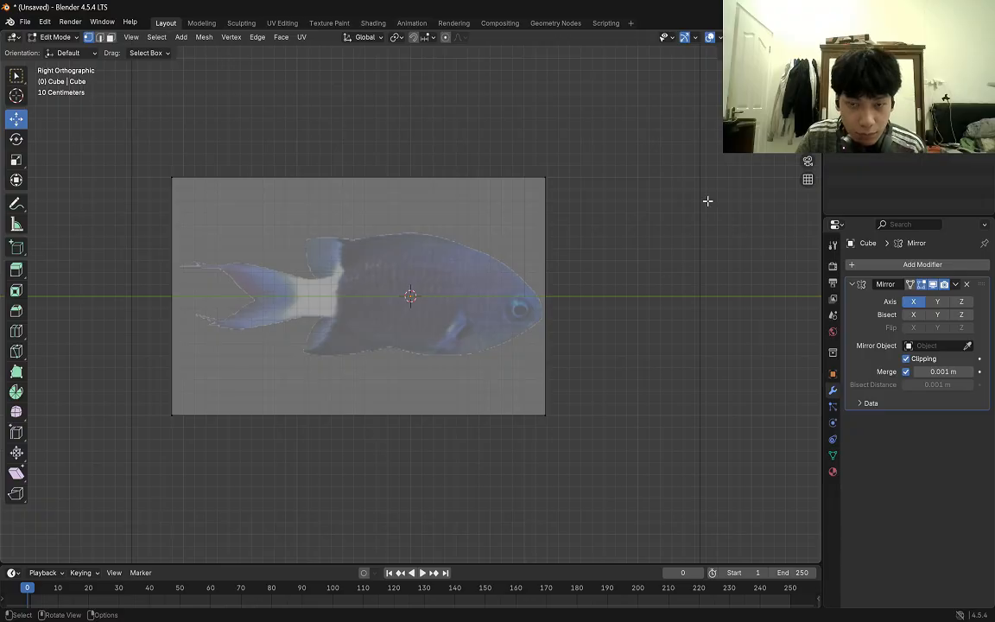
key("KP_0")
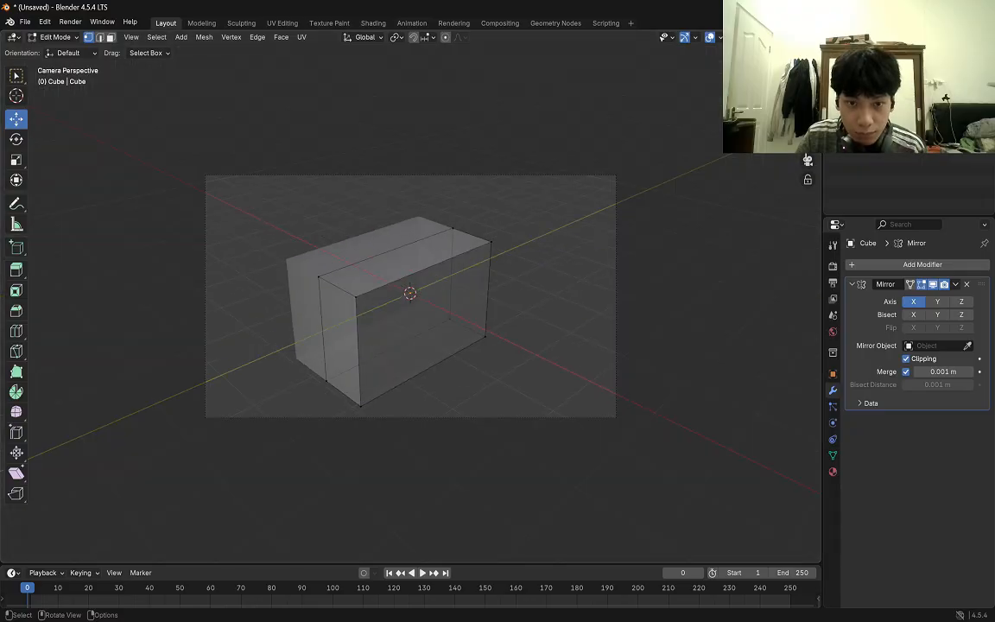
key("a")
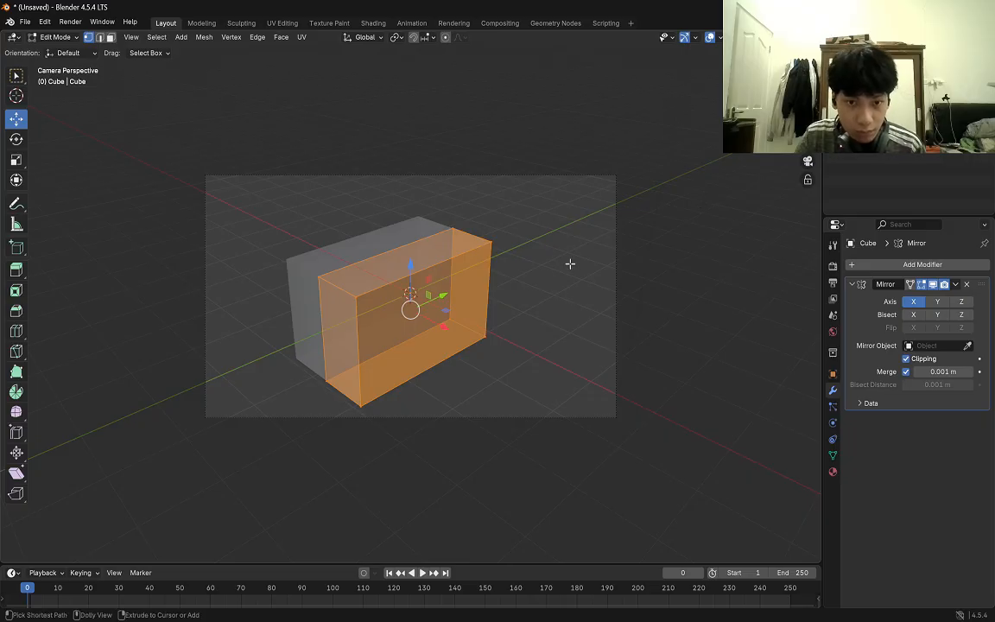
key("alt+a")
key("KP_3")
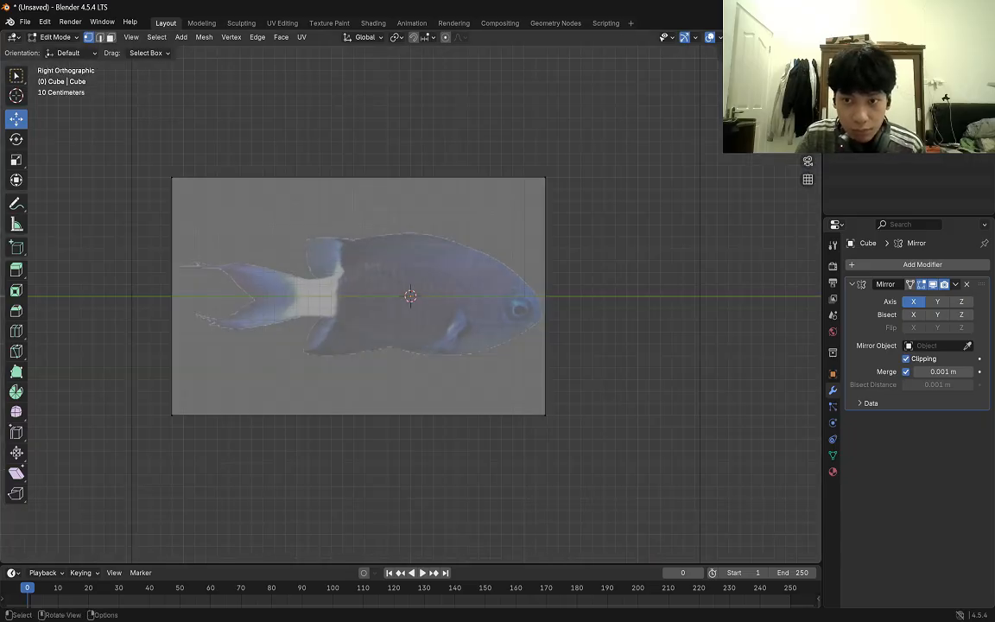
Add a vertical loop cut around the mesh and slide it forward to the fish's eye, with an edge slide of about 0.81.
middle_click_drag(415, 296, 456, 292, "shift")
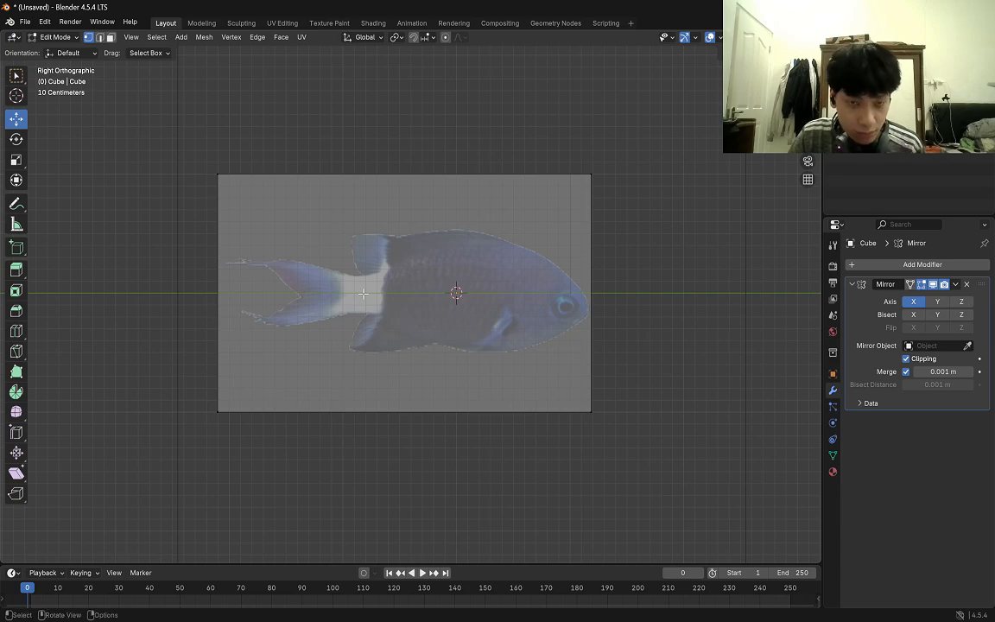
key("a")
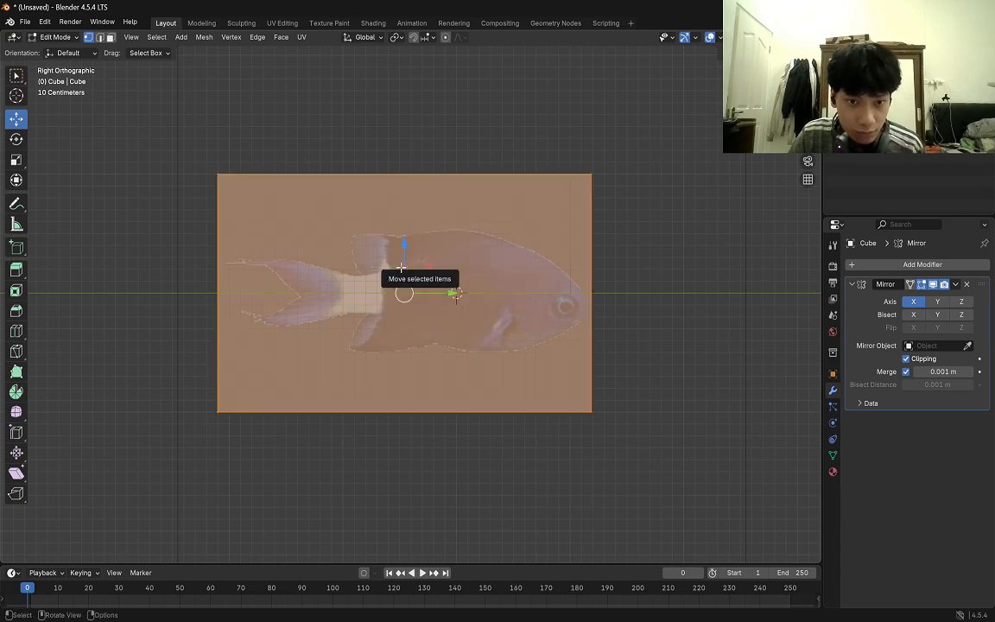
key("alt+a")
key("alt+z")
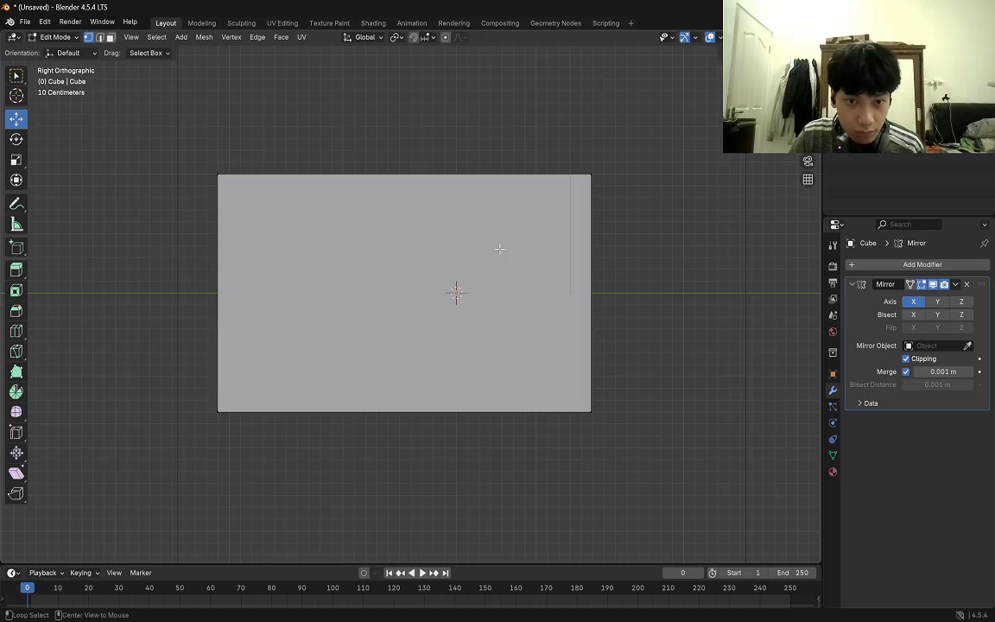
key("alt+z")
key("ctrl+r")
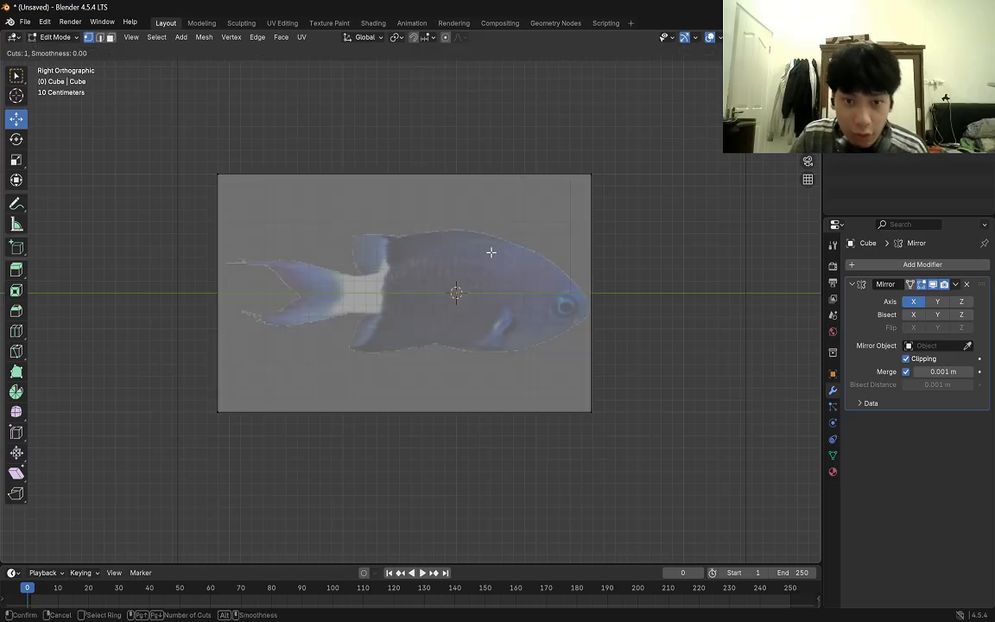
left_click(406, 197)
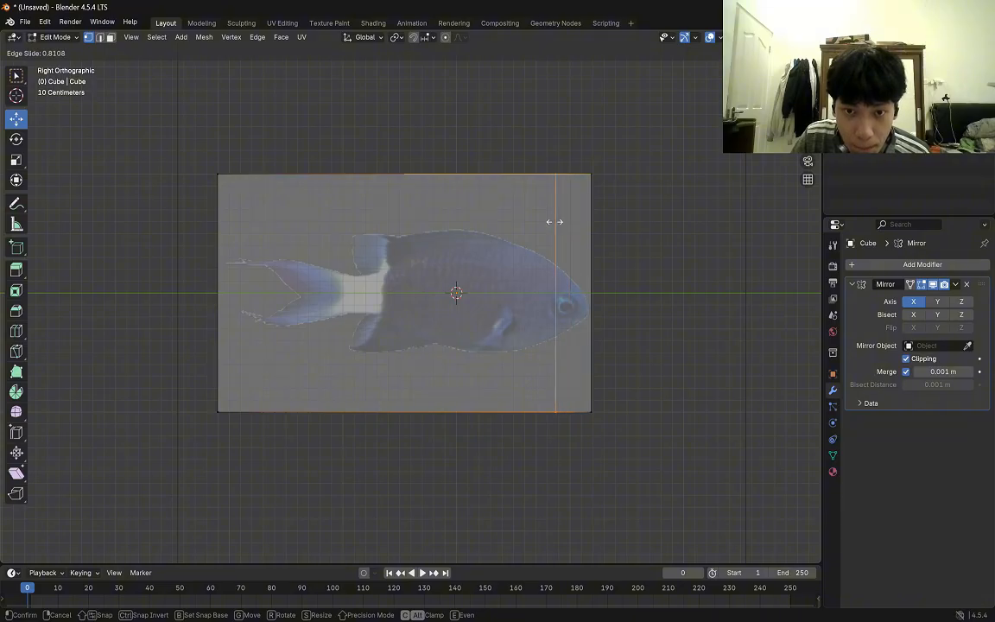
left_click(554, 222)
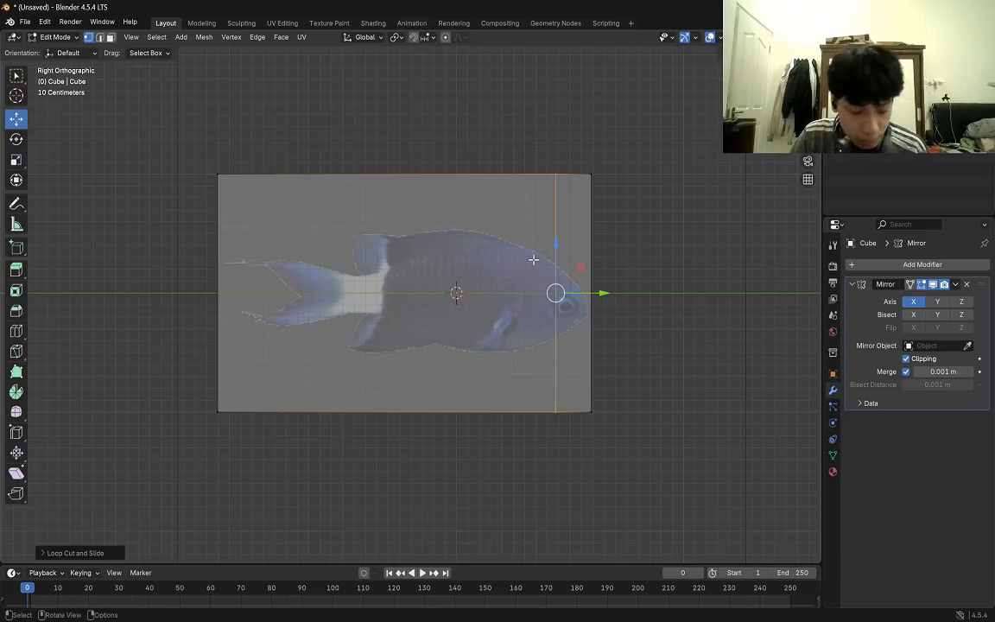
Add two more vertical loop cuts, one across the front of the fish's body and one at mid-body beside the origin.
key("ctrl+r")
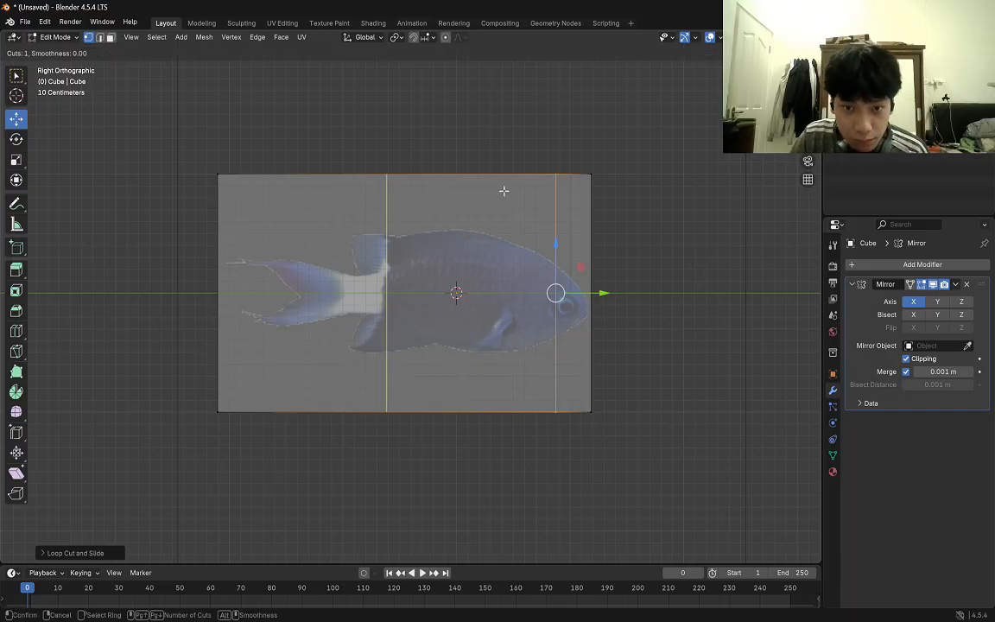
left_click(504, 190)
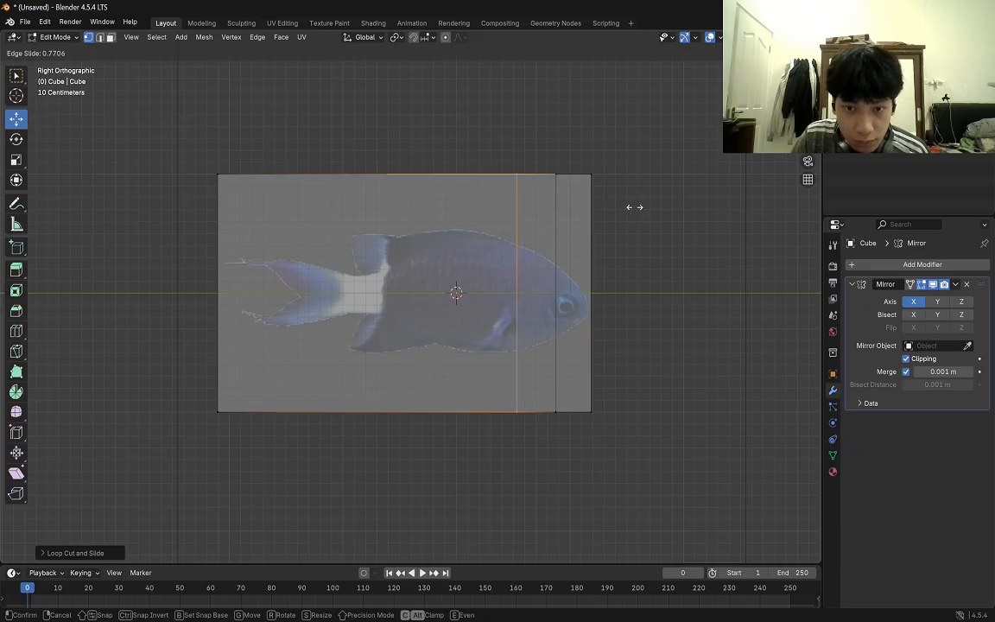
left_click(625, 206)
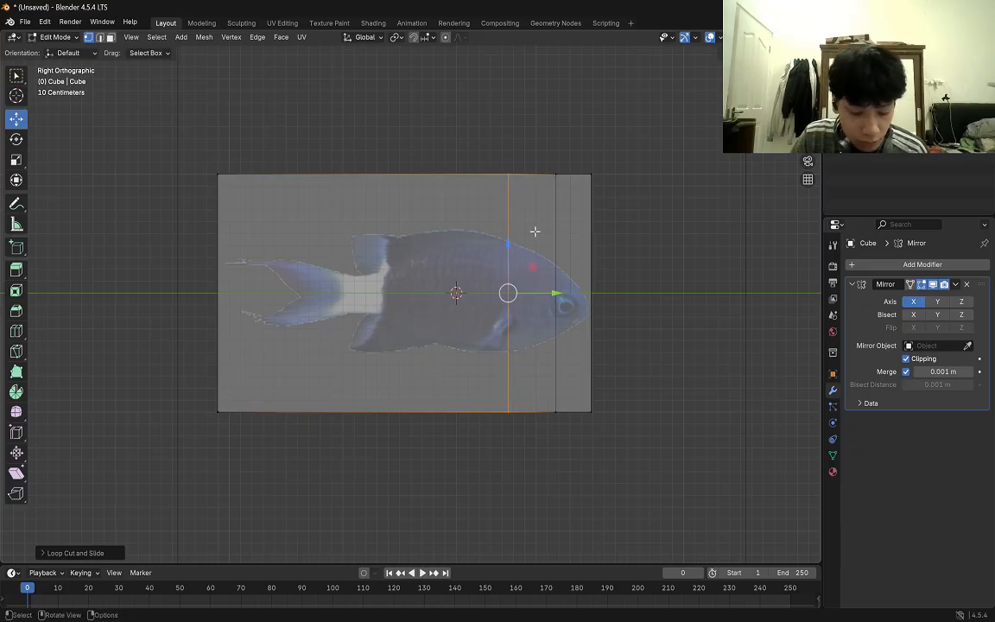
key("ctrl+r")
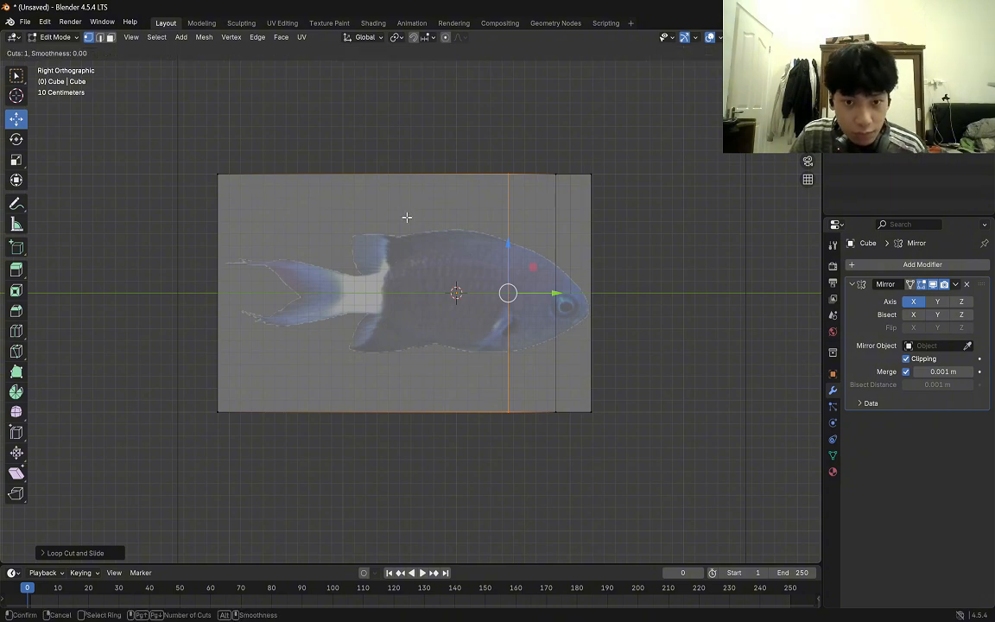
left_click(410, 187)
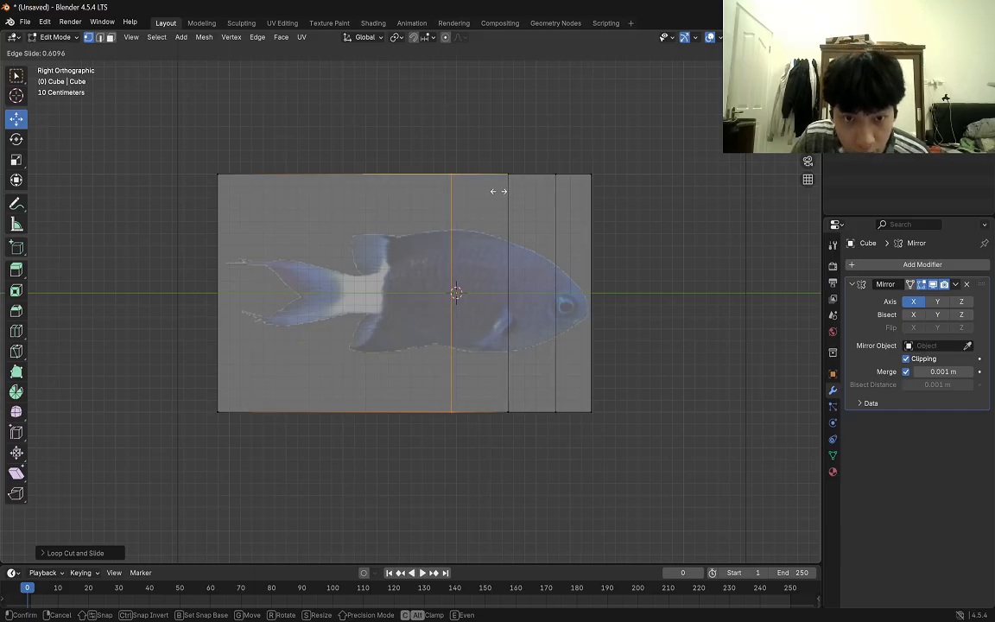
left_click(501, 190)
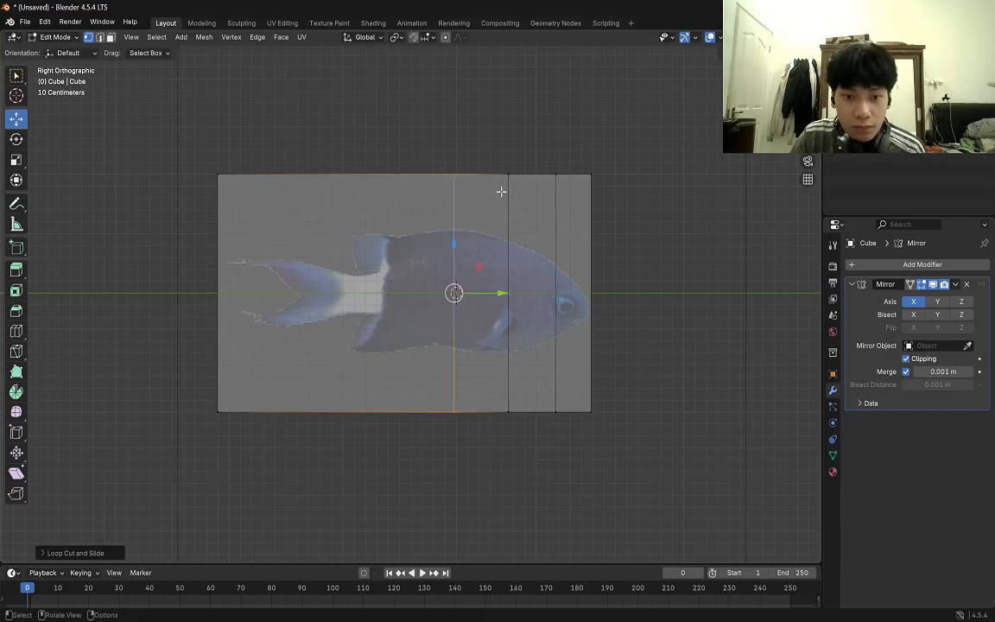
Add two vertical loop cuts behind mid-body, one across the rear body and one through the white band before the tail.
key("ctrl+r")
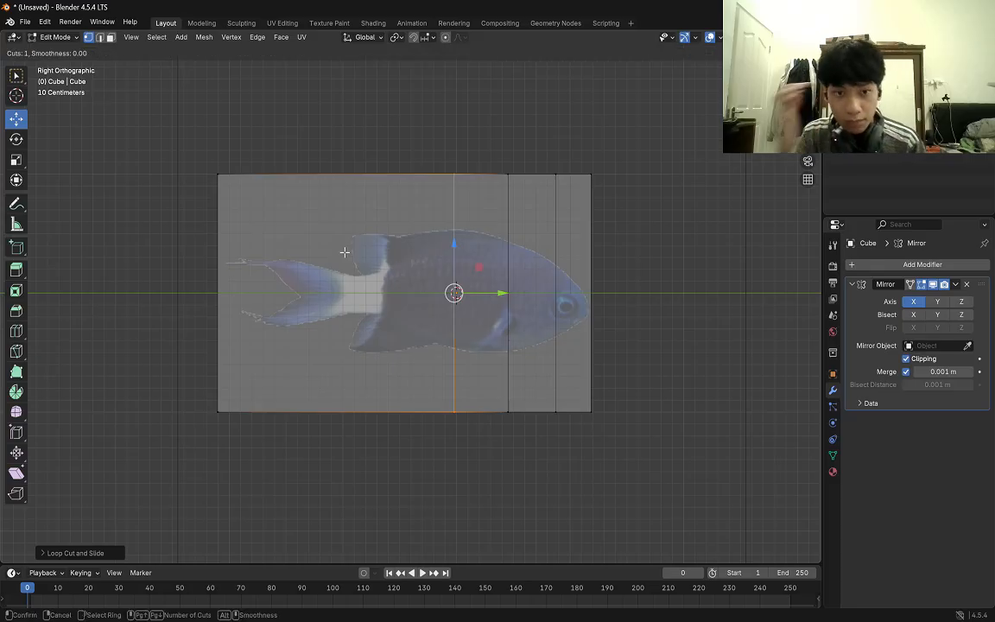
left_click(341, 197)
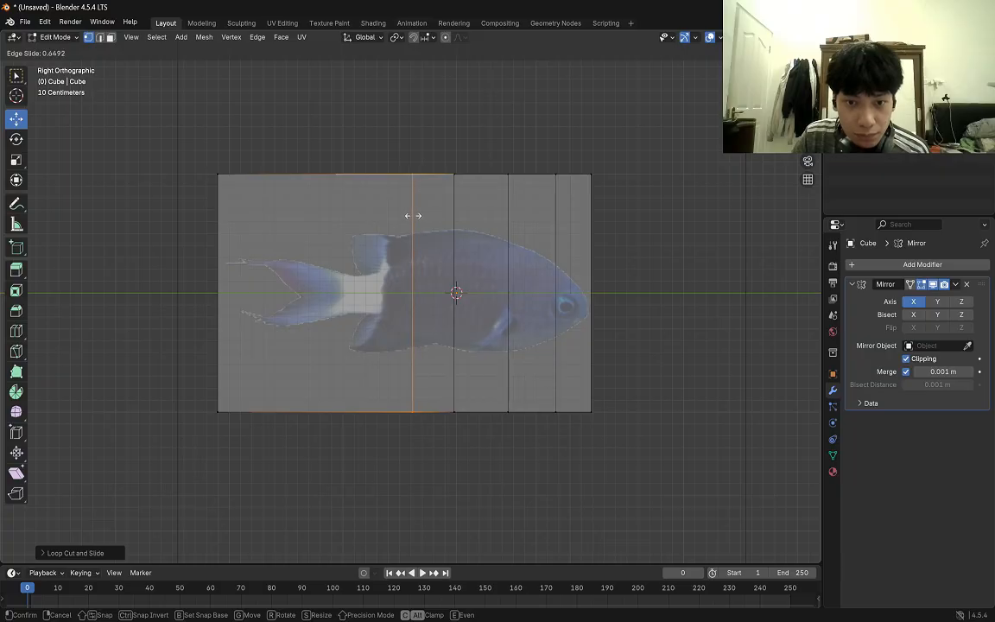
left_click(413, 215)
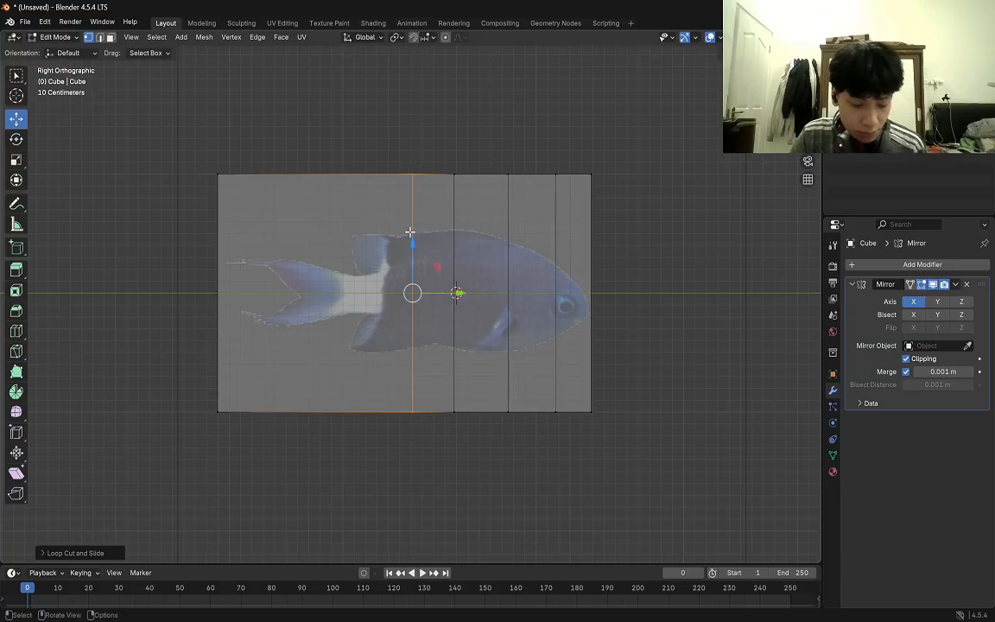
key("ctrl+r")
left_click(358, 189)
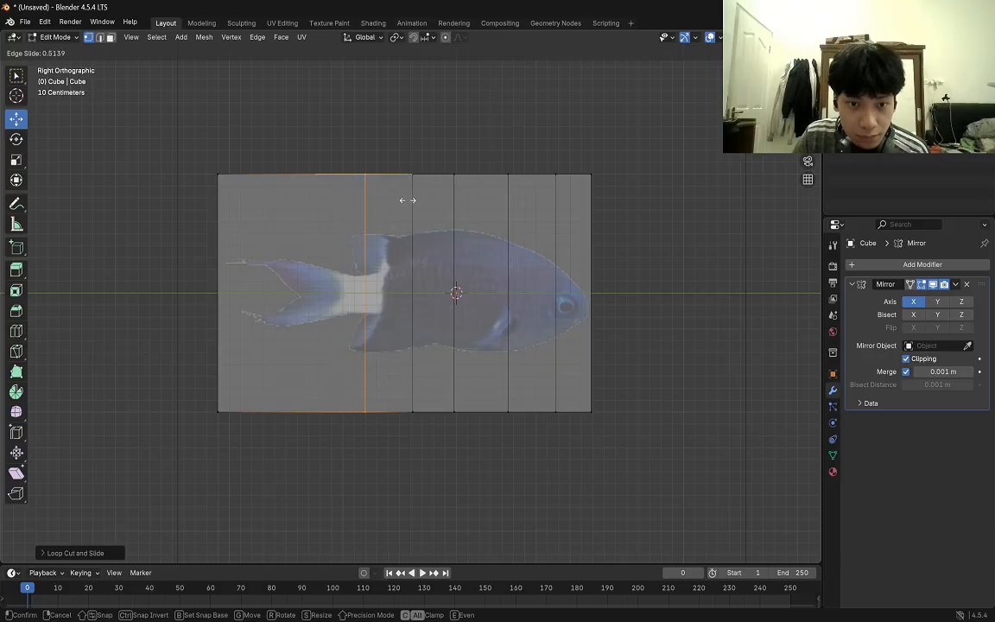
left_click(408, 201)
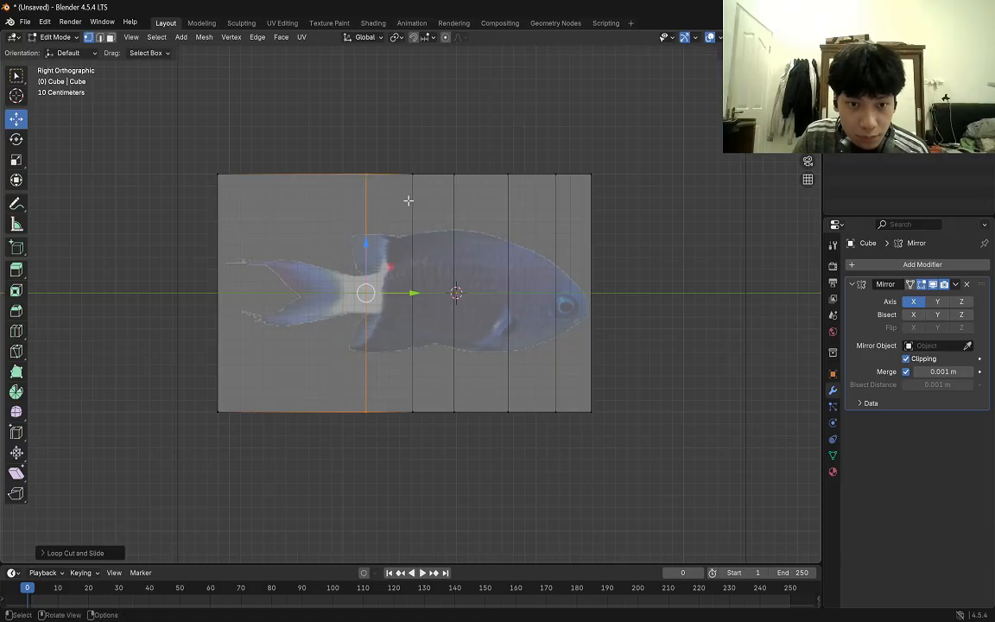
Add a vertical loop cut at the tail fin's base and another midway between it and the mesh's rear end, then deselect them.
key("ctrl+r")
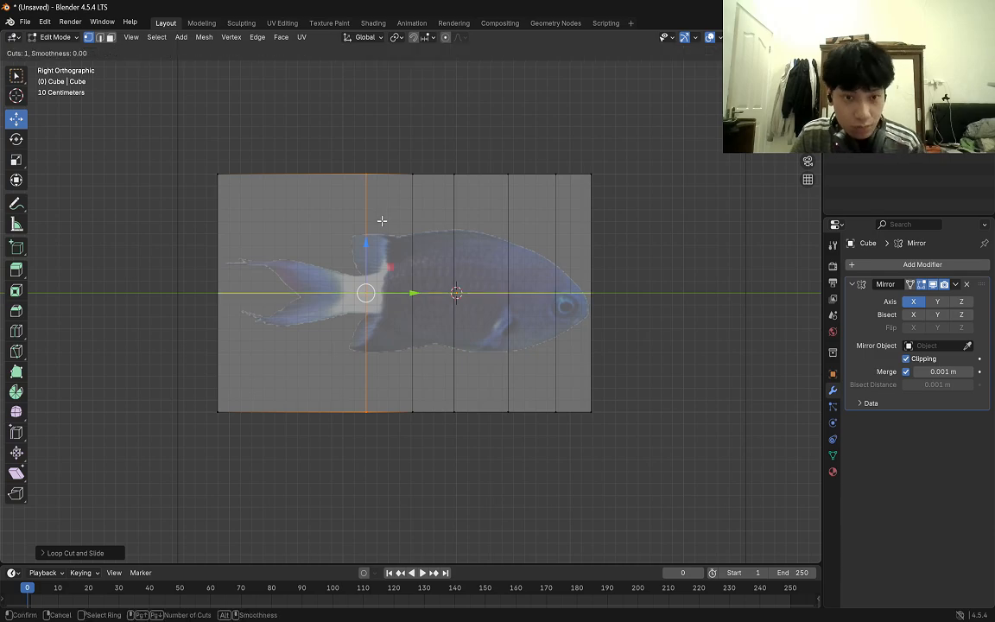
left_click(292, 175)
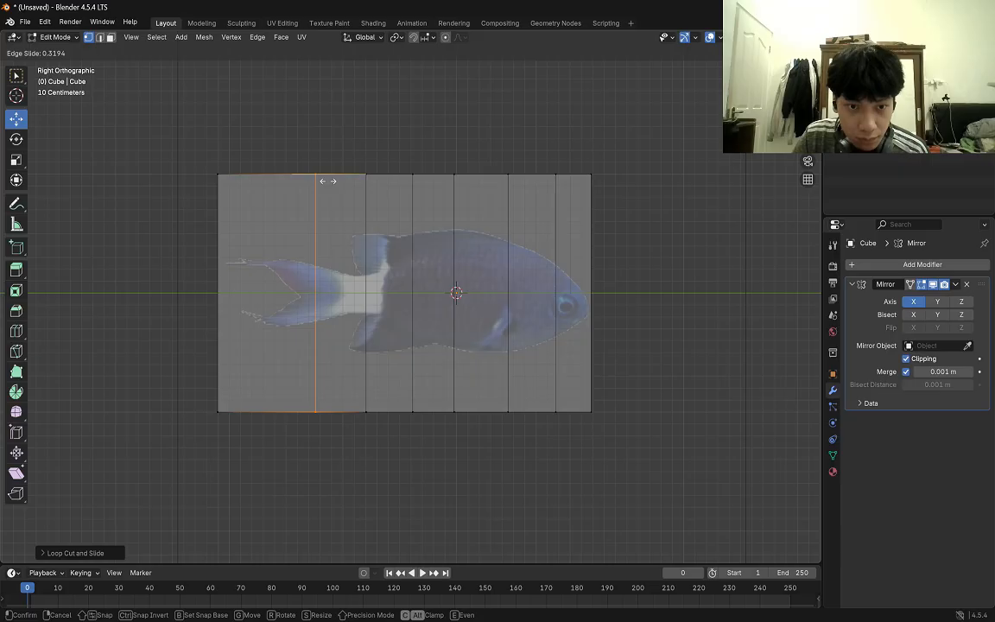
left_click(328, 181)
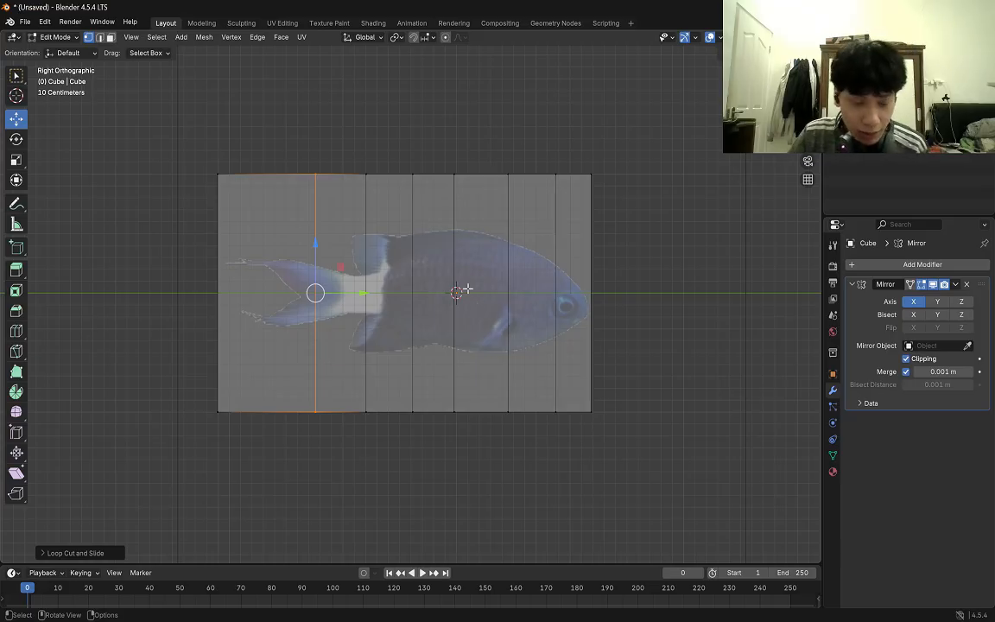
key("ctrl+r")
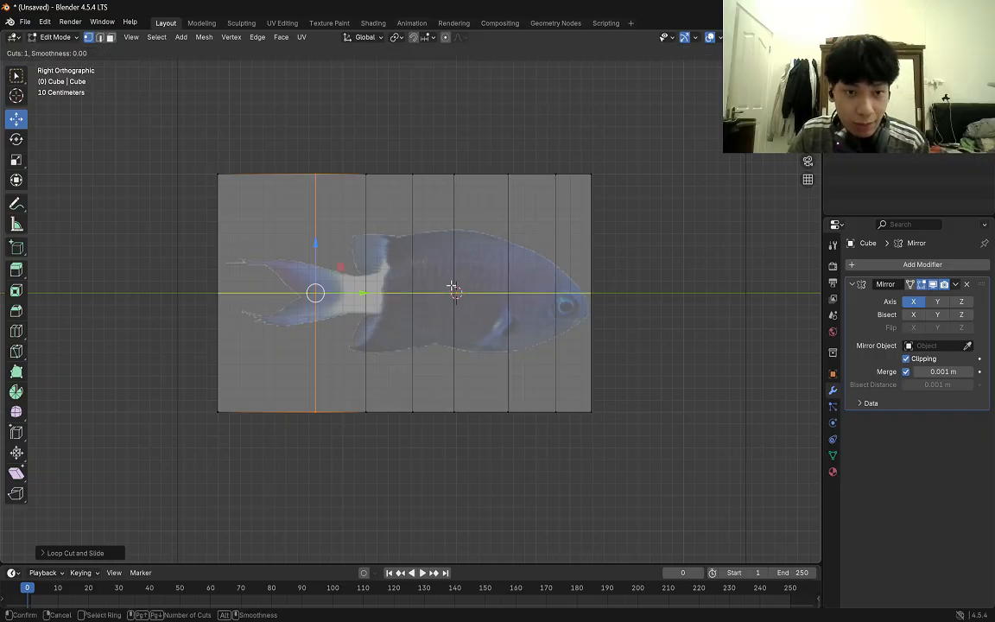
left_click(266, 186)
left_click(266, 188)
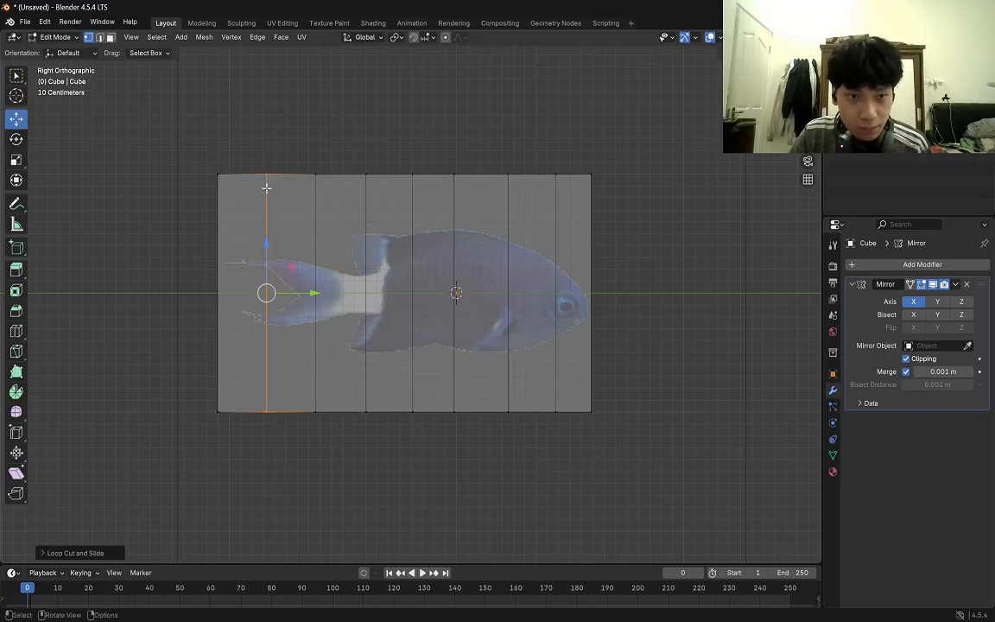
left_click(478, 238)
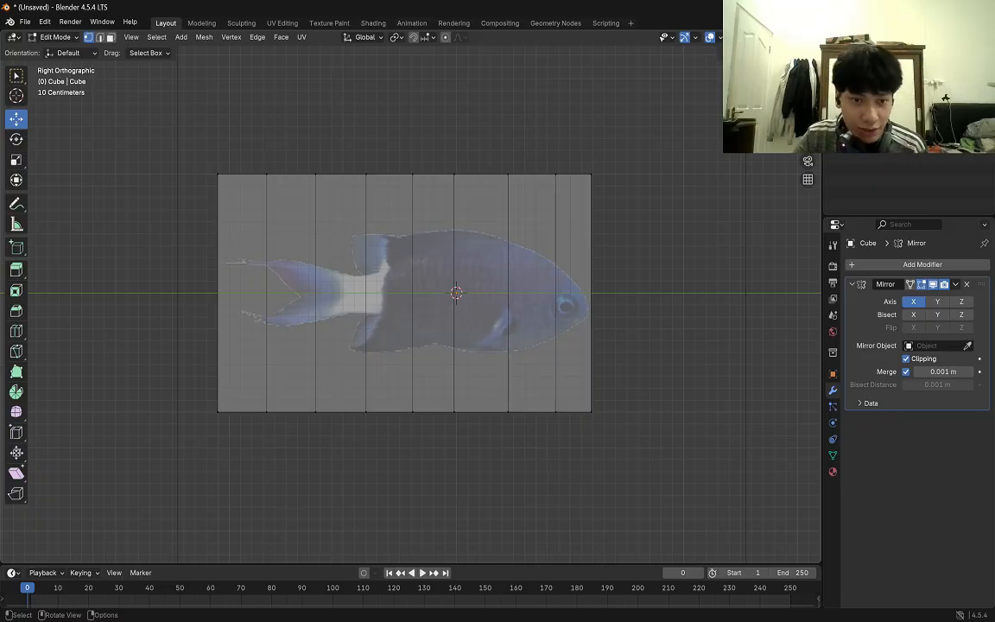
Switch the viewport shading to Wireframe so the fish reference shows through the mesh.
left_click(518, 311)
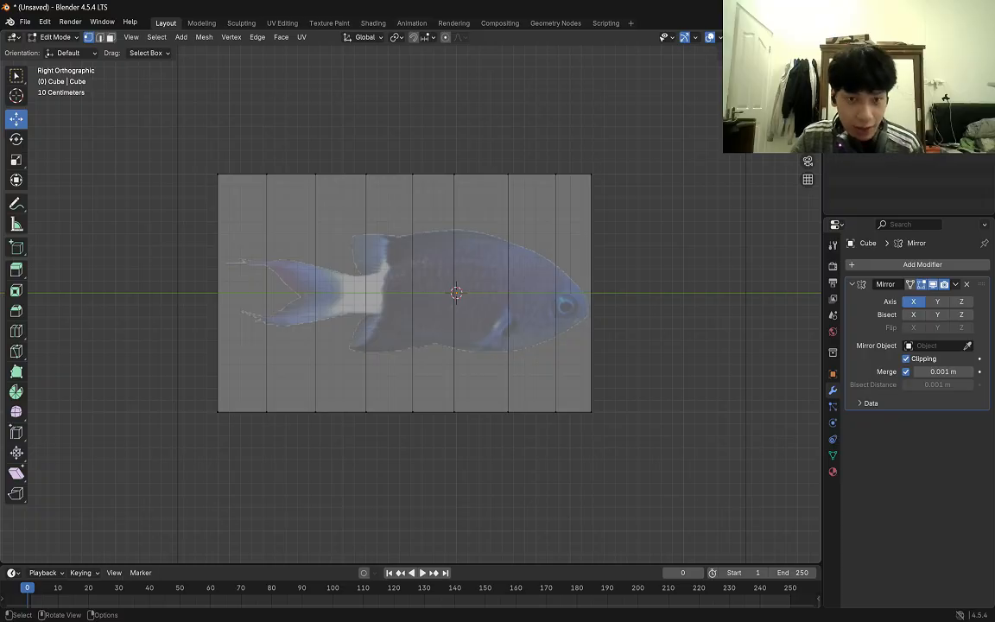
key("z")
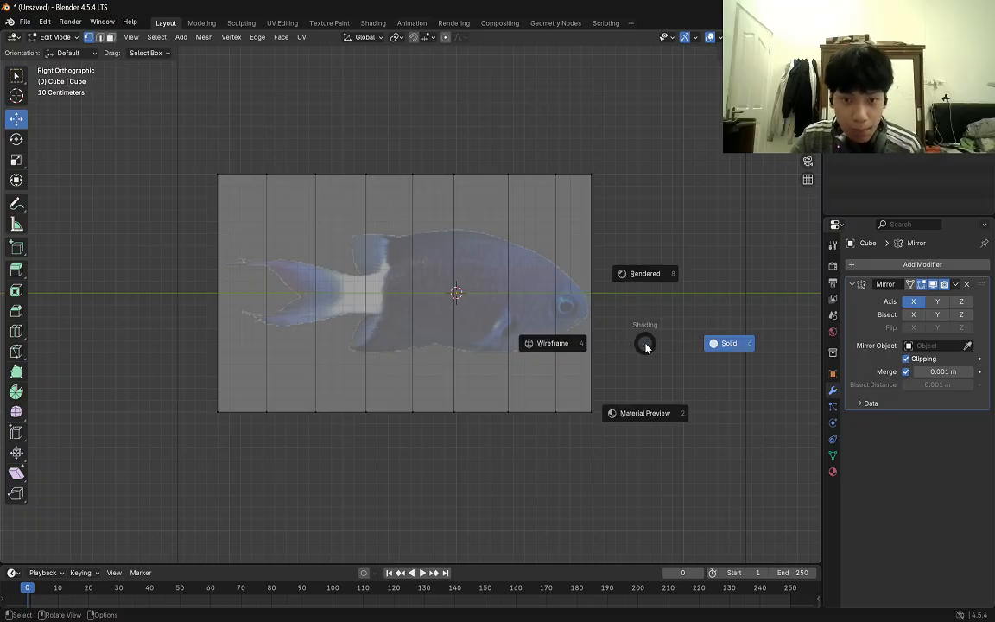
left_click(550, 345)
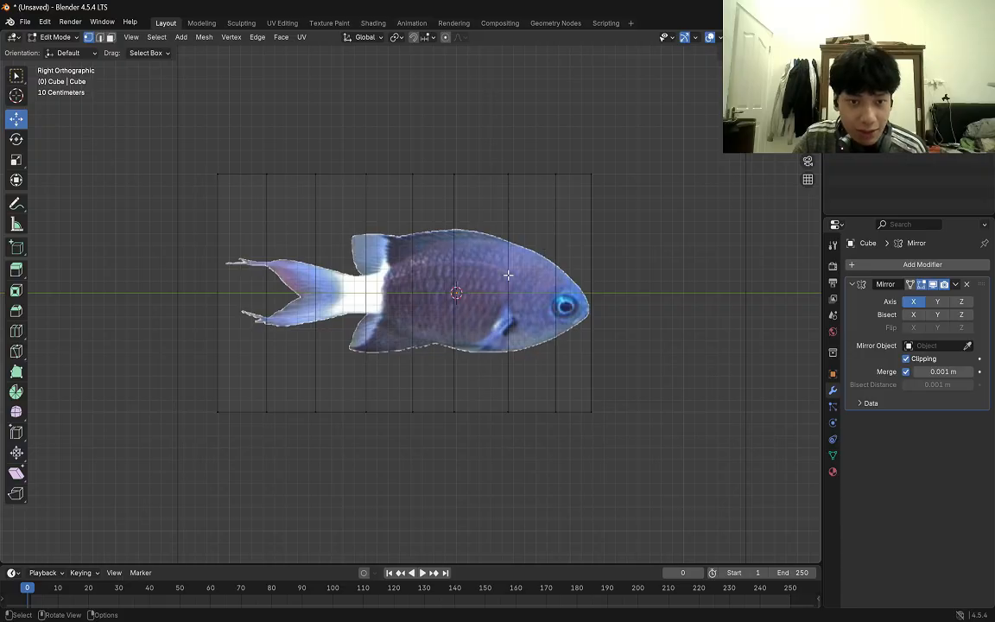
With the Select Box tool active, move the overlapping upper front corner vertices down about 1.1 m to the tip of the fish's nose.
scroll(474, 187, "up", 2)
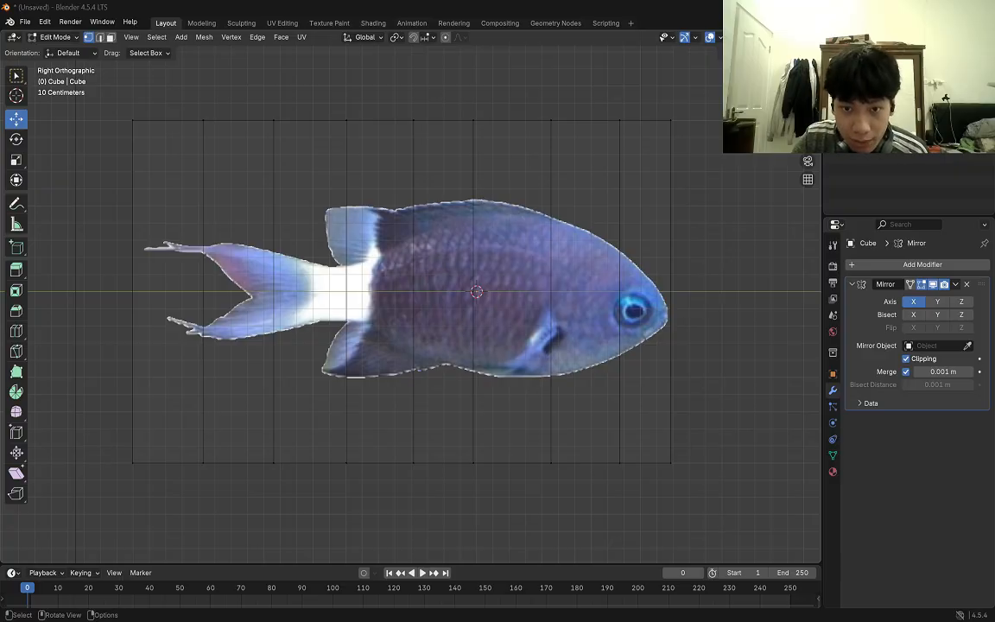
left_click(670, 120)
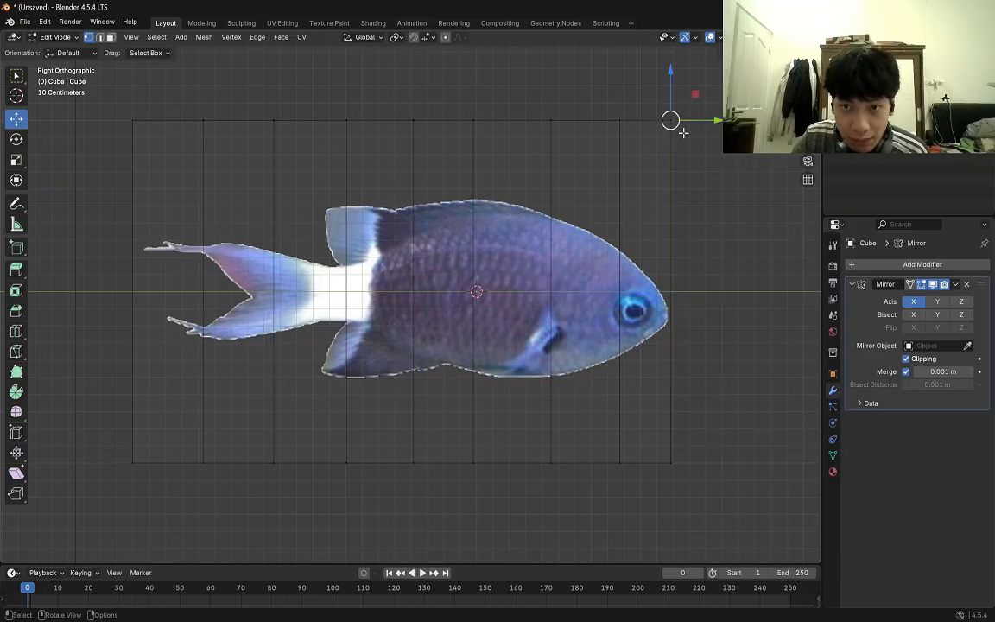
left_click(15, 75)
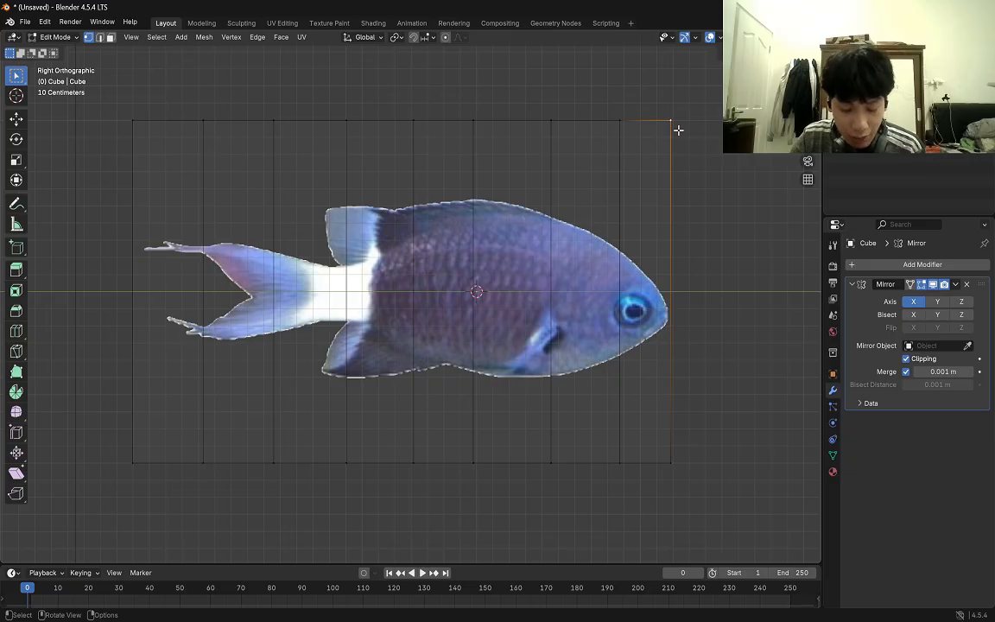
key("g")
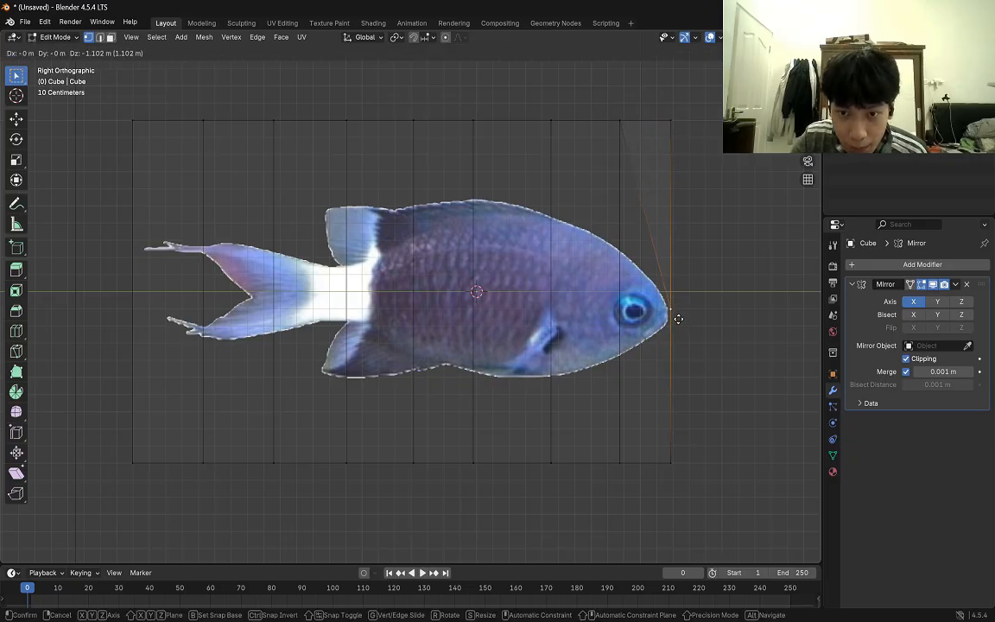
right_click(676, 320)
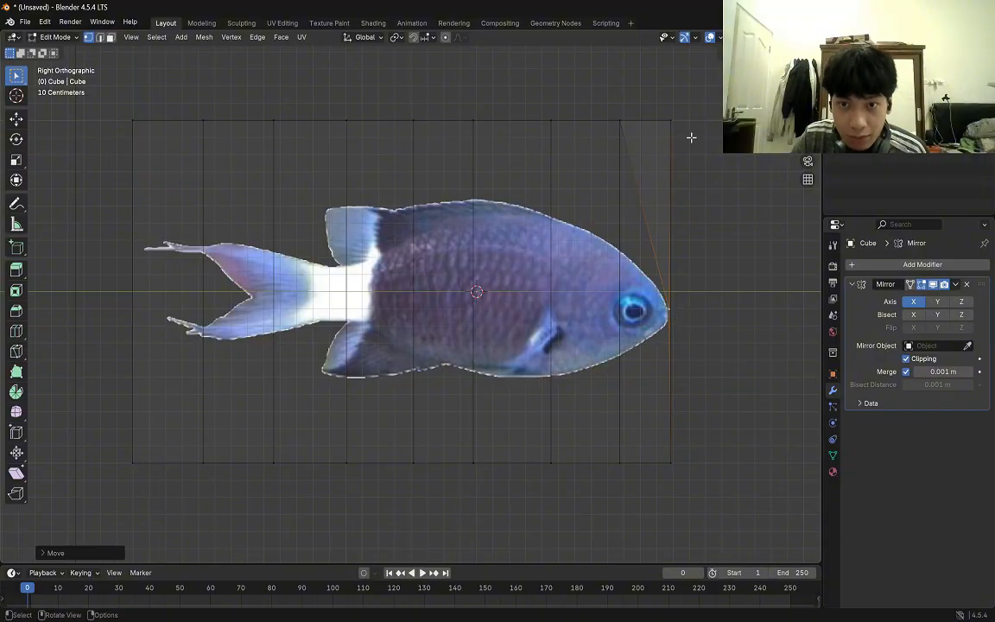
key("g")
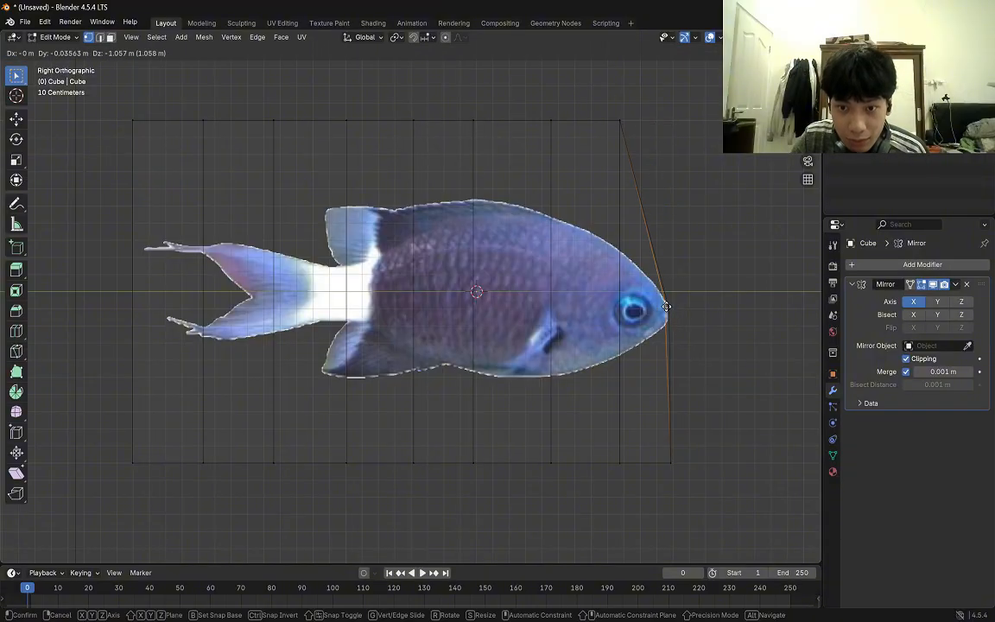
left_click(669, 309)
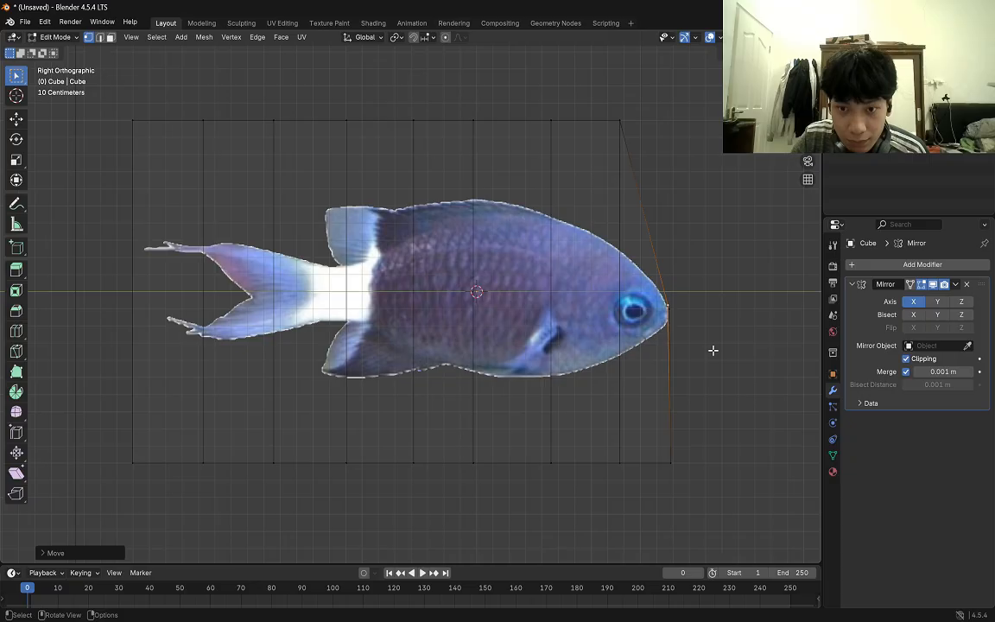
Move the mesh's lower front corner vertices up about 0.8 m to meet the tip of the fish's nose.
left_click(674, 461)
key("g")
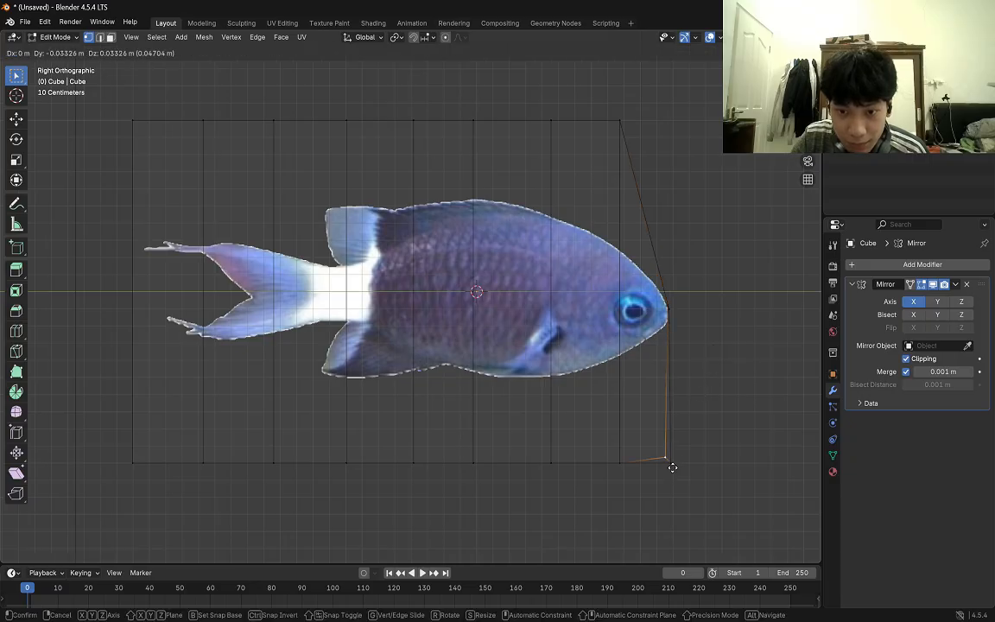
left_click(697, 453)
key("g")
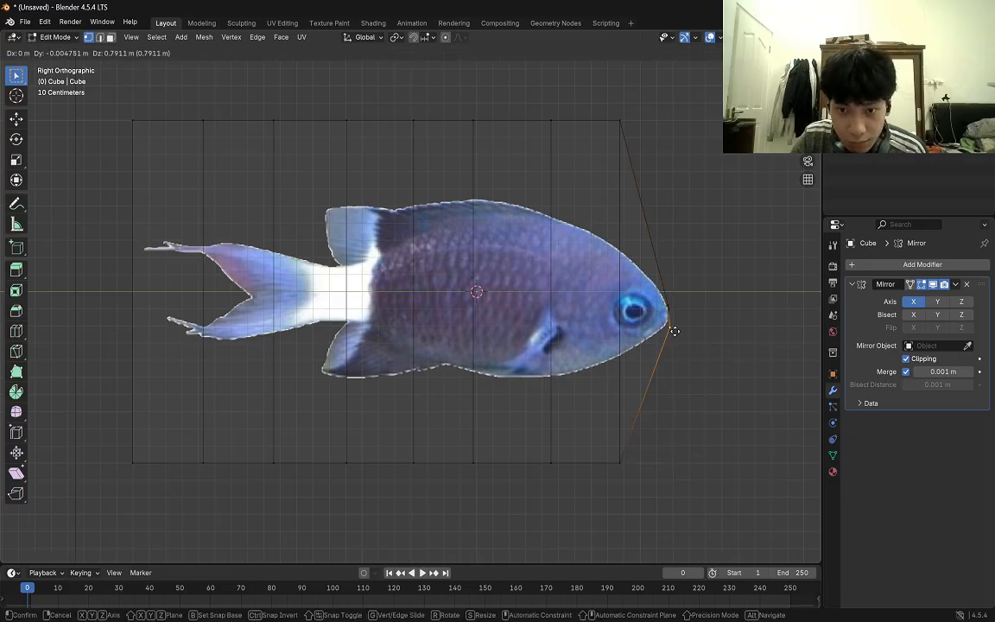
left_click(674, 319)
Move the upper vertices of the two foremost loops, above the eye and behind it, down onto the fish's back outline.
left_click(626, 129)
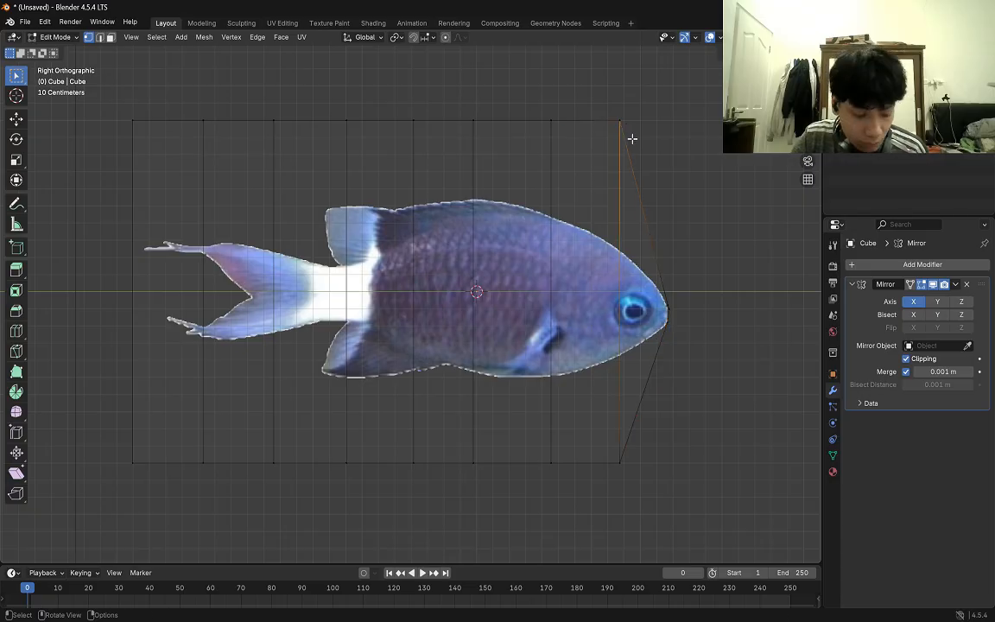
key("g")
left_click(624, 266)
left_click(551, 123)
key("g")
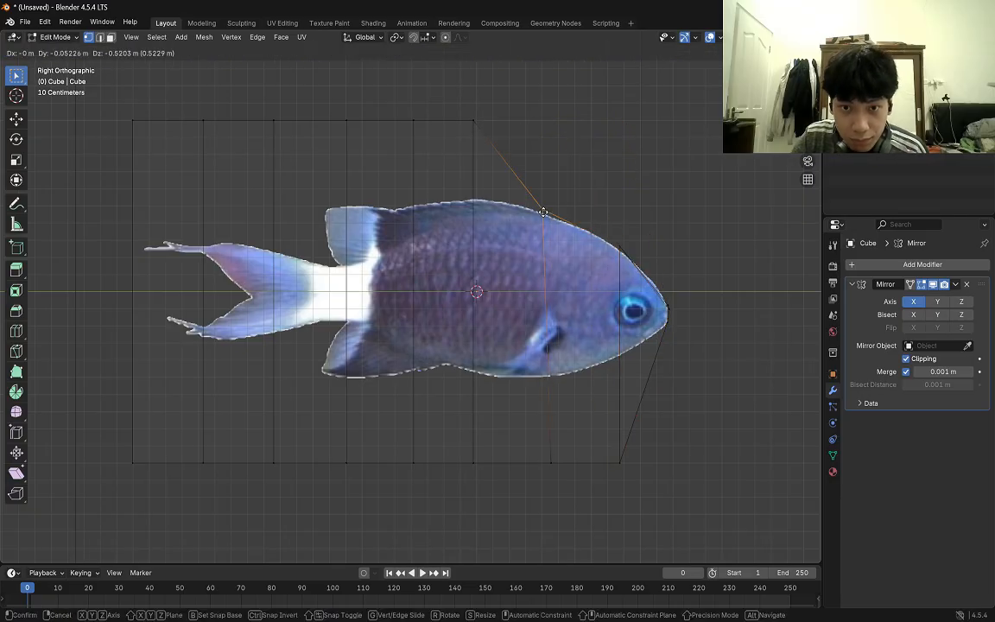
left_click(532, 214)
Move the upper vertices of the mid-body loop and the two loops behind it down to the back and rear dorsal fin outline.
left_click(473, 123)
key("g")
left_click(477, 201)
left_click(413, 122)
key("g")
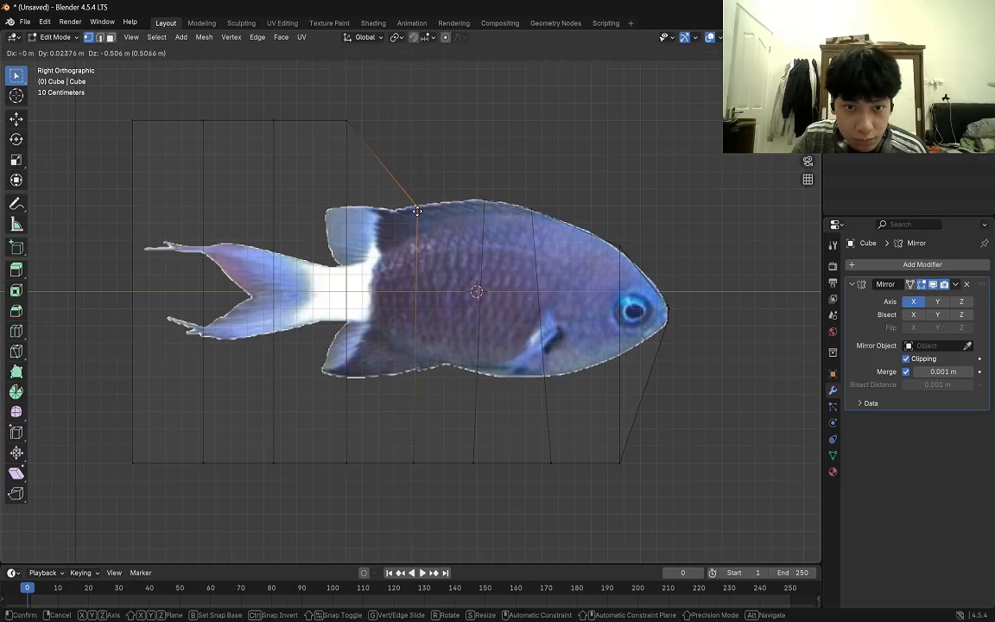
left_click(413, 203)
left_click(346, 122)
key("g")
left_click(326, 213)
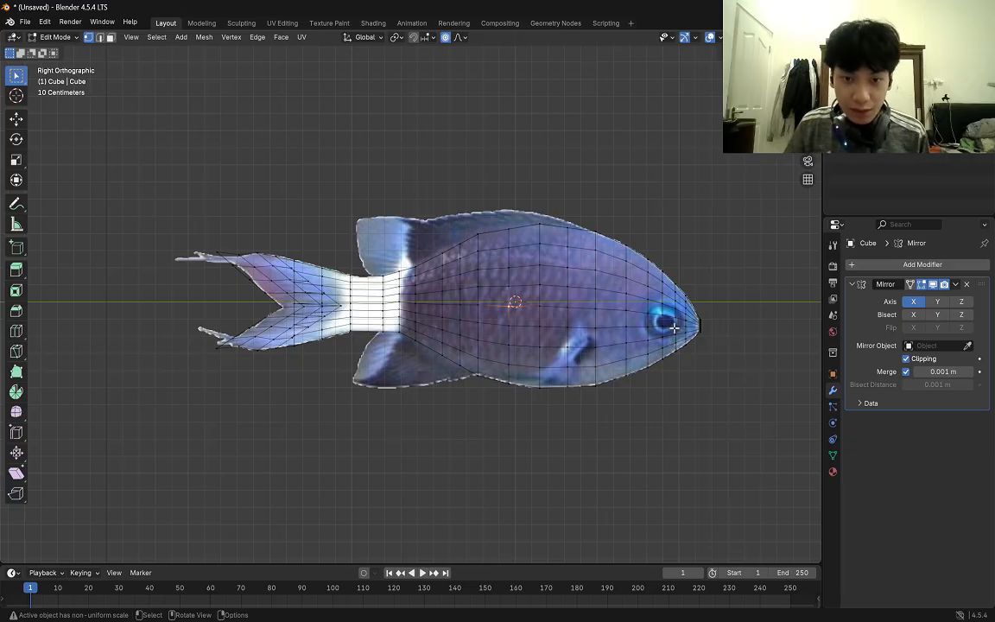
Switch the viewport shading to Solid and view the fish mesh in perspective.
middle_click_drag(674, 327, 635, 333)
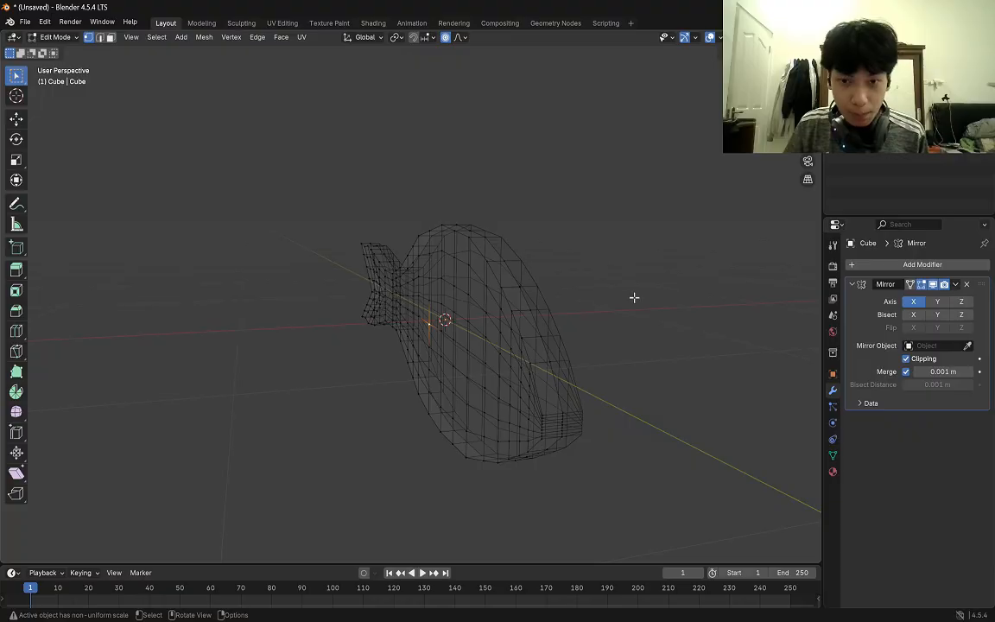
key("z")
left_click(715, 293)
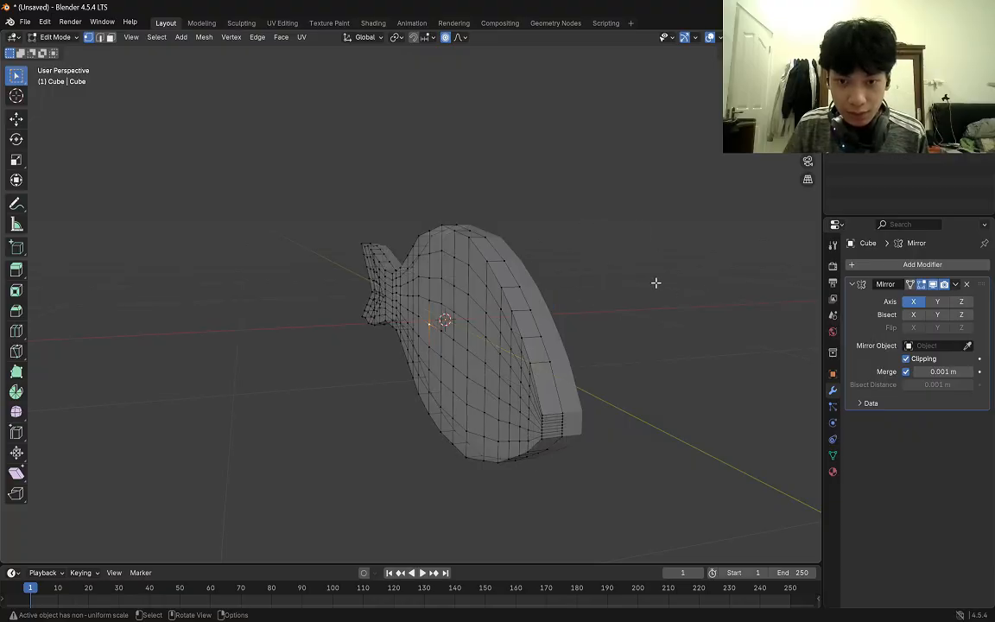
mouse_move(654, 283)
middle_mouse_down()
mouse_move(695, 280)
mouse_move(638, 289)
mouse_move(700, 284)
mouse_move(680, 294)
middle_mouse_up()
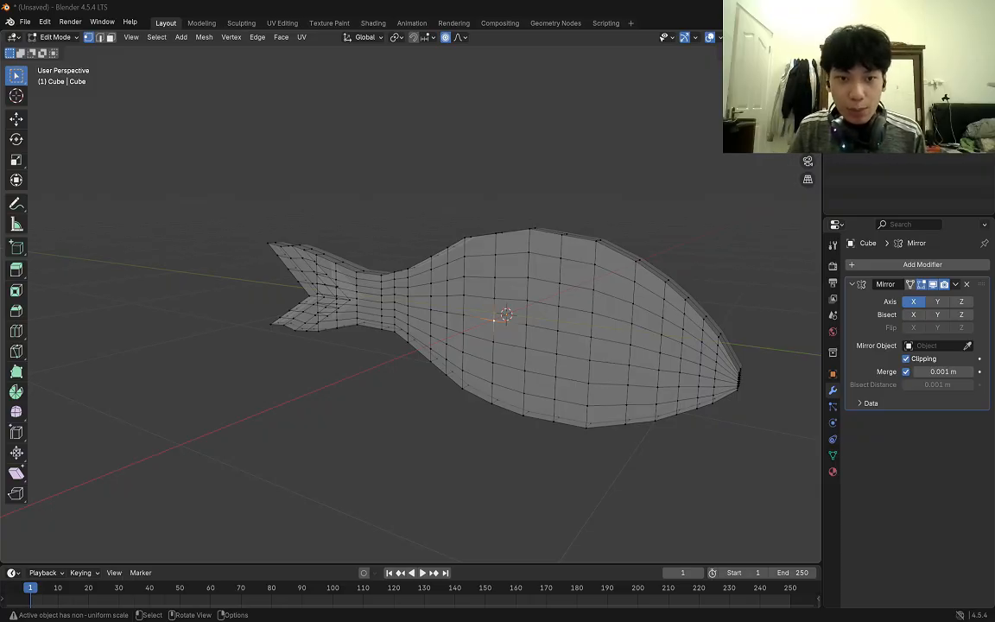
middle_click_drag(596, 201, 615, 207)
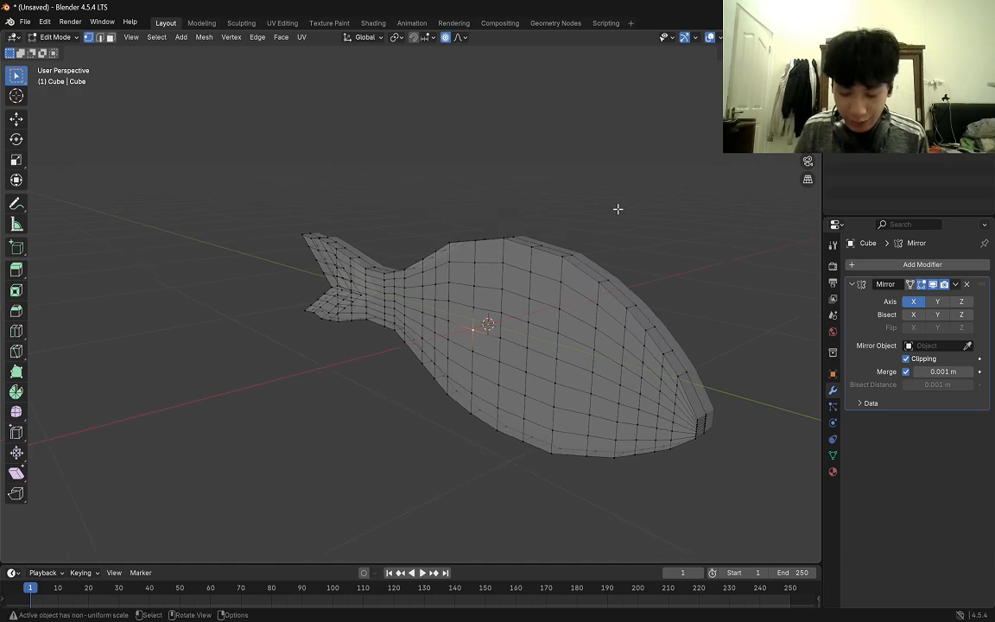
Pull the selected mid-body side vertex outward about 0.1 m along X, using smooth proportional editing with a 1 m size.
key("o")
key("o")
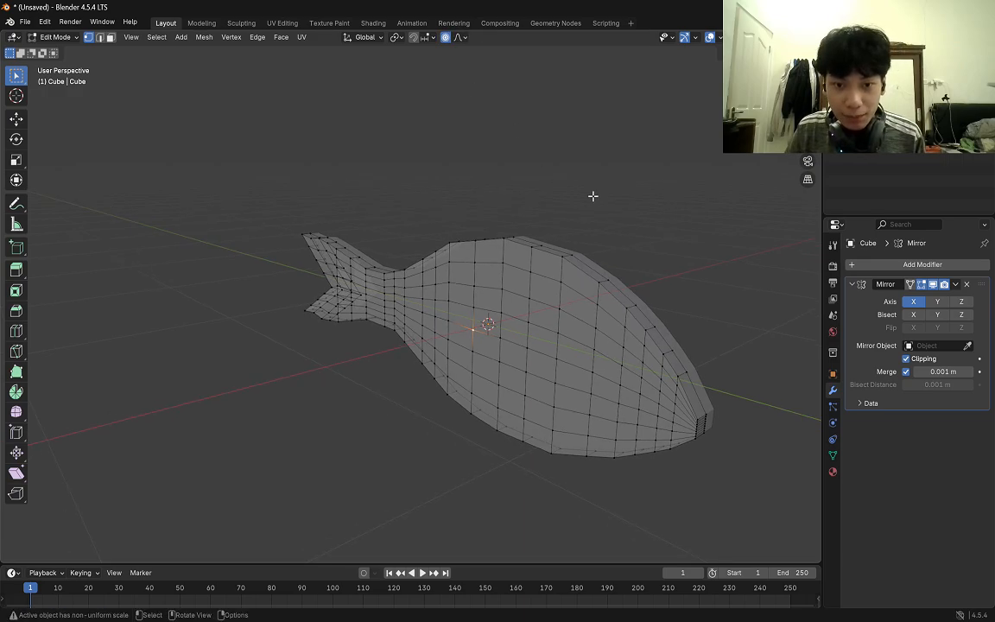
middle_click_drag(593, 195, 582, 191)
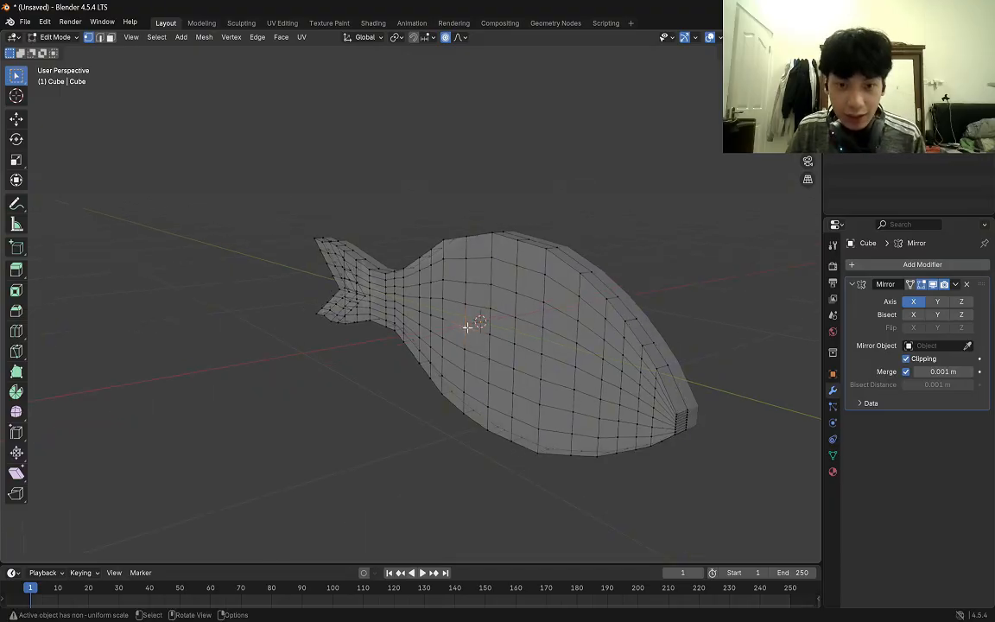
key("g")
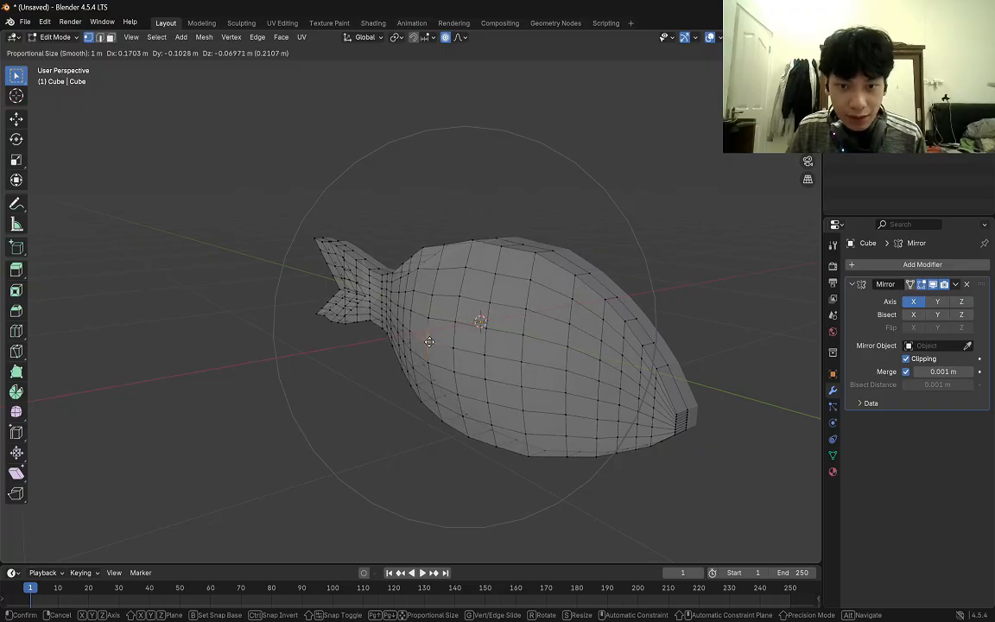
key("y")
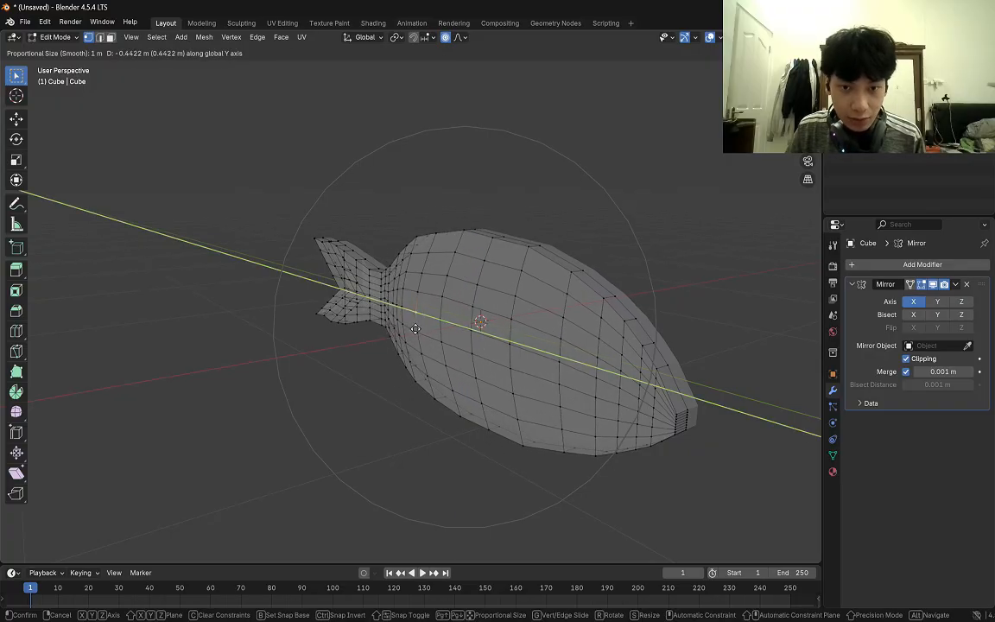
middle_click(422, 331)
middle_click(424, 335)
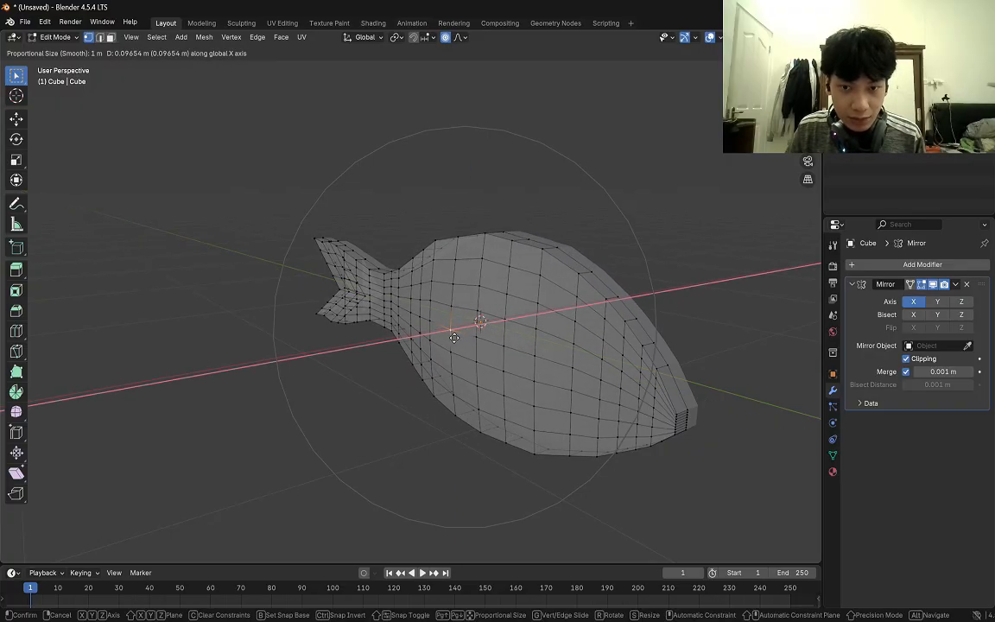
left_click(454, 337)
middle_click_drag(664, 260, 677, 303)
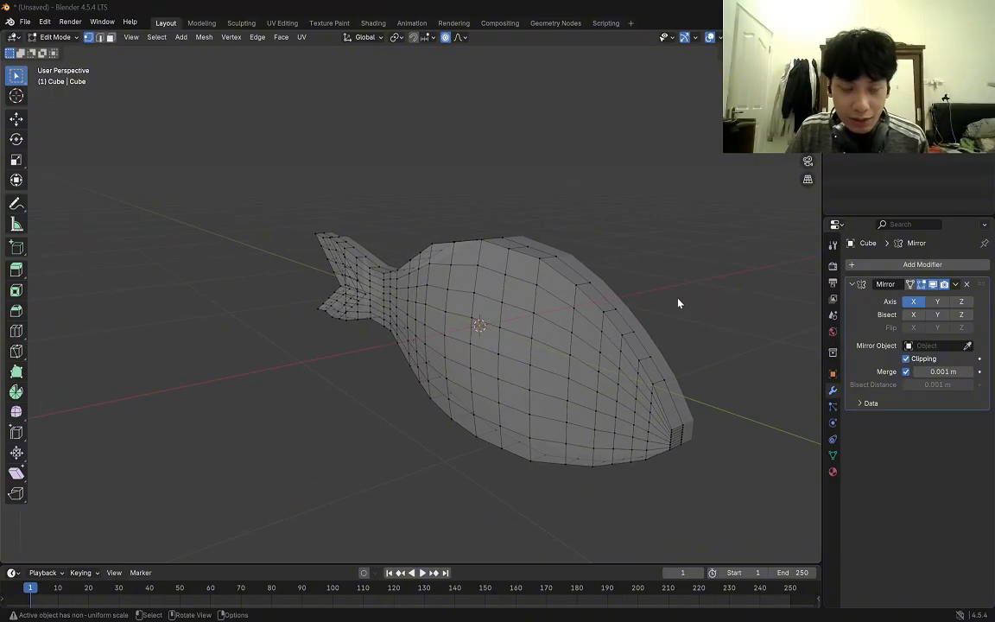
Switch to Object Mode, select the fish and apply Shade Smooth to it.
key("Tab")
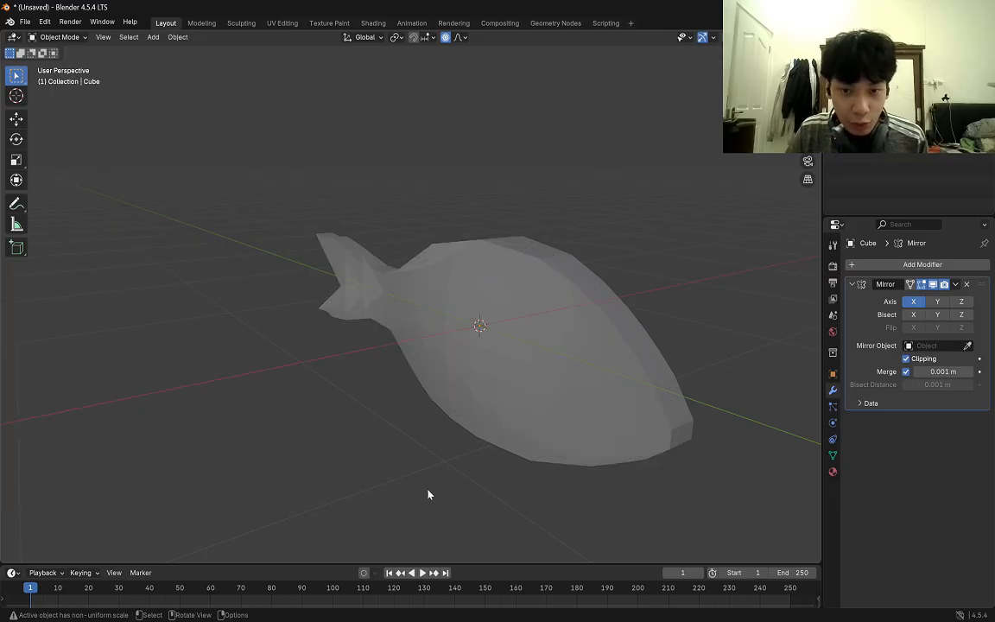
mouse_move(707, 334)
middle_mouse_down()
mouse_move(668, 313)
mouse_move(706, 326)
middle_mouse_up()
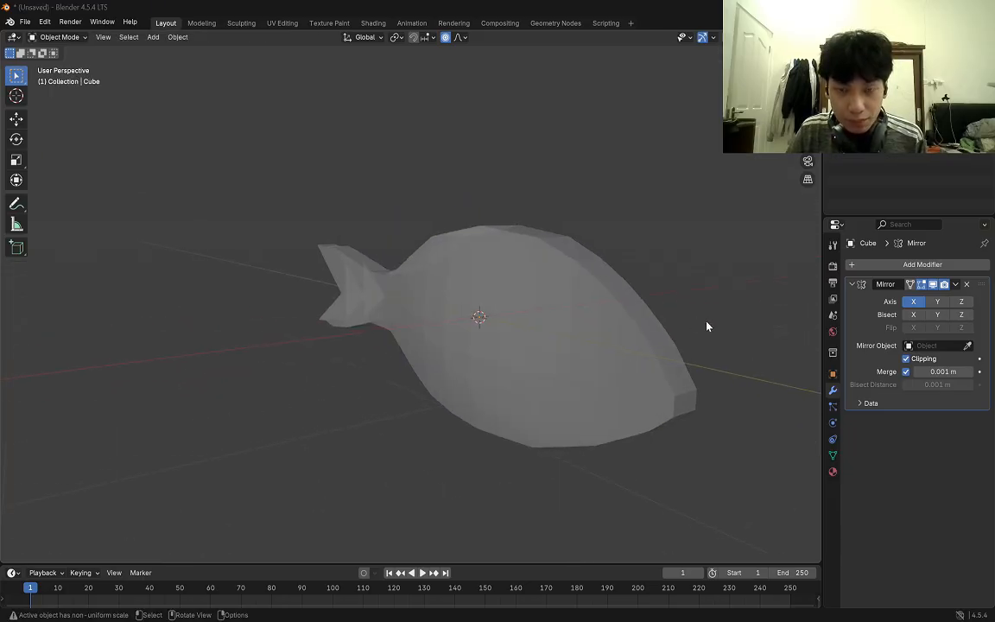
right_click(669, 251)
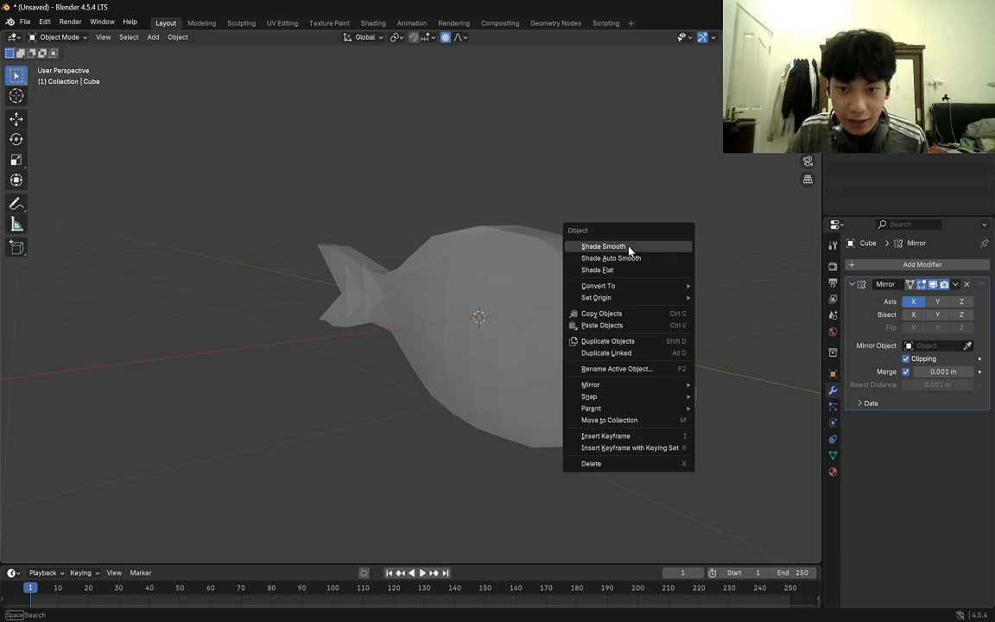
left_click(629, 248)
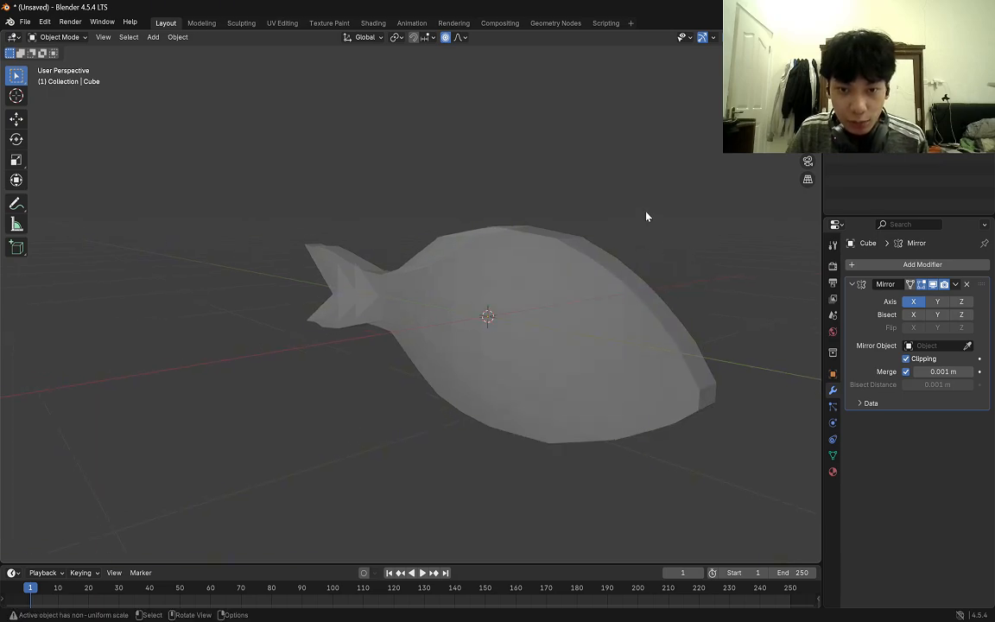
left_click(535, 304)
right_click(535, 303)
left_click(509, 302)
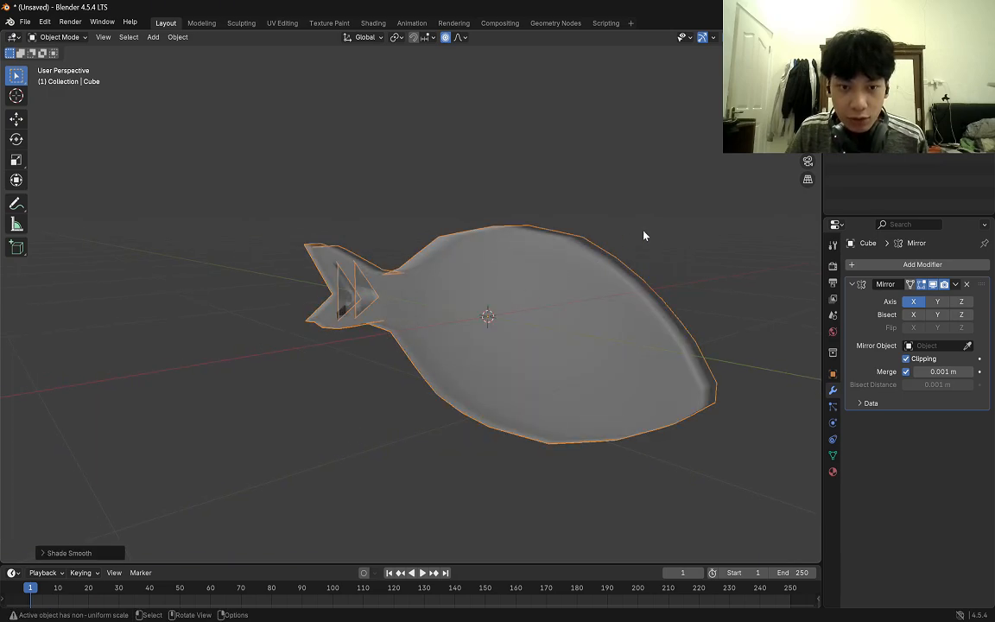
middle_click_drag(643, 234, 619, 291)
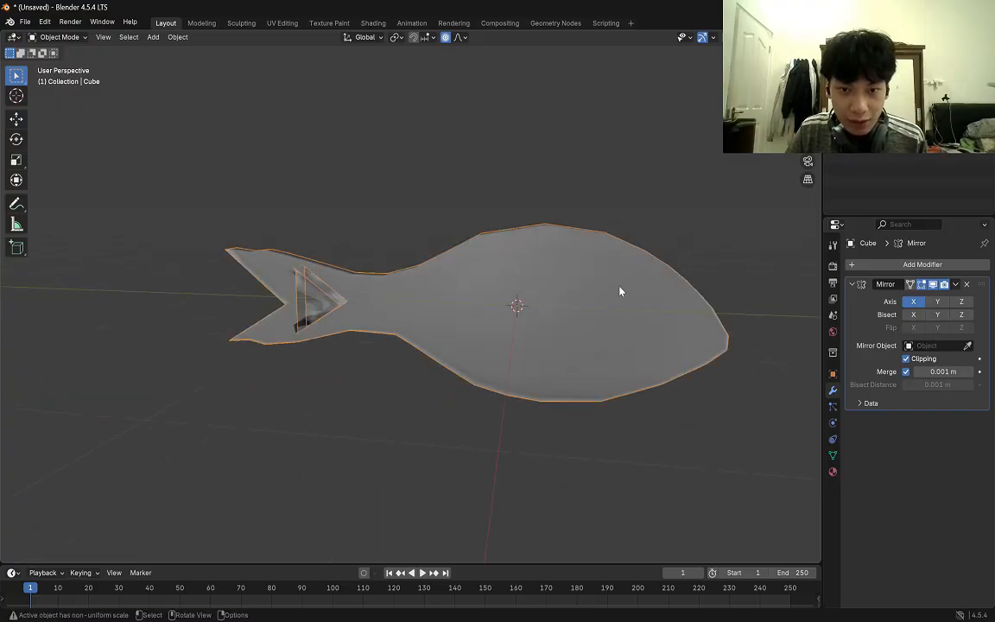
Undo the fish's smooth shading and return to Edit Mode.
right_click(544, 278)
left_click(582, 282)
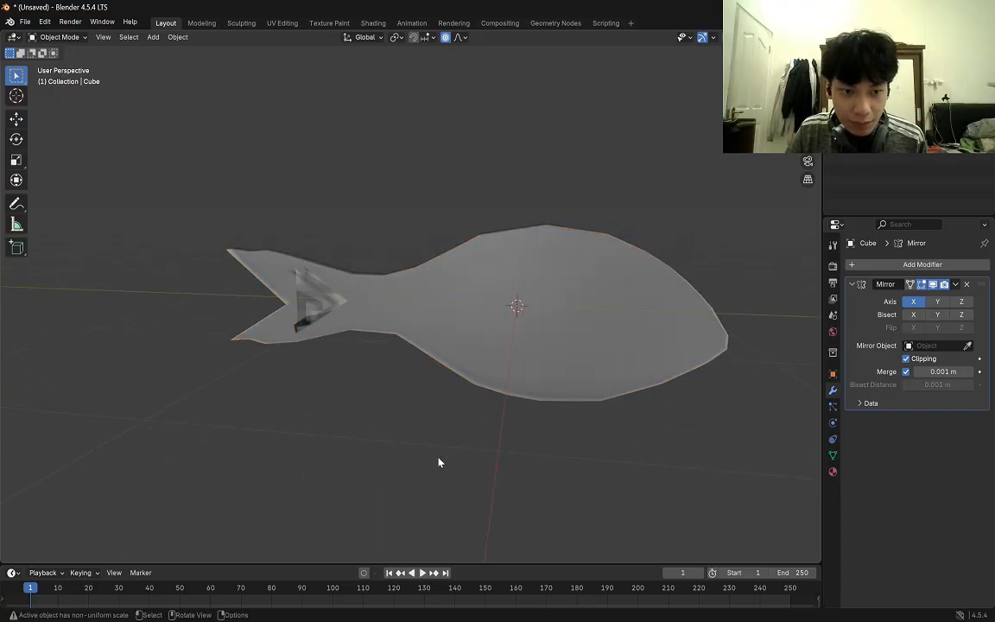
right_click(402, 389)
left_click(411, 393)
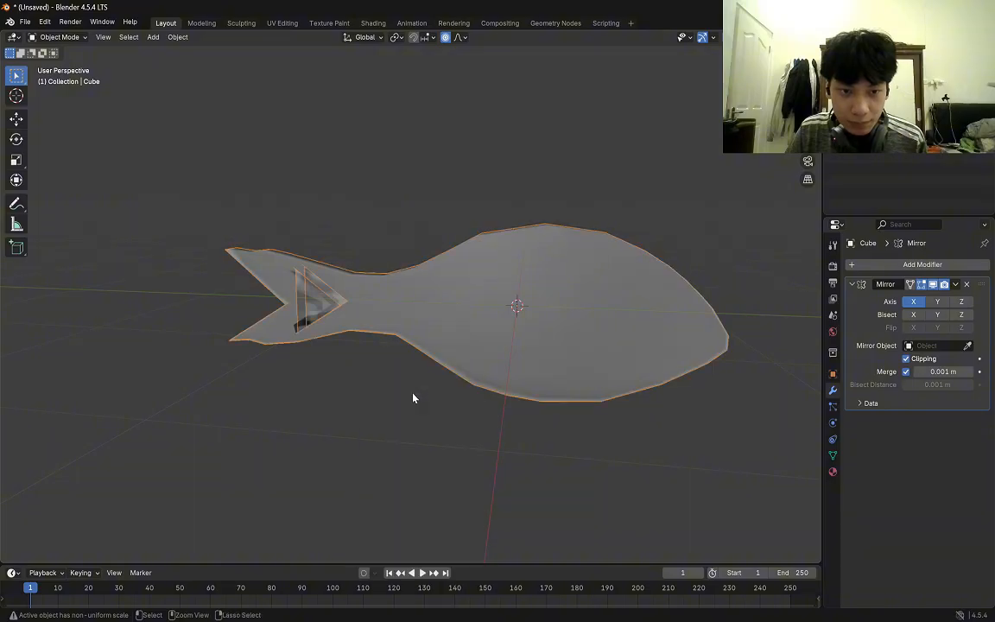
left_click(412, 398)
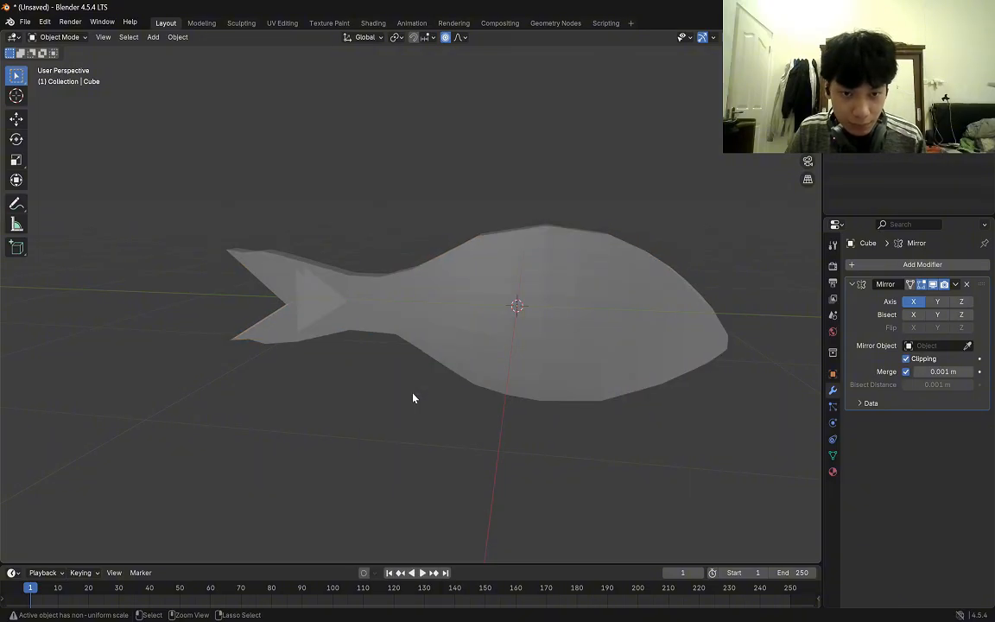
left_click(484, 328)
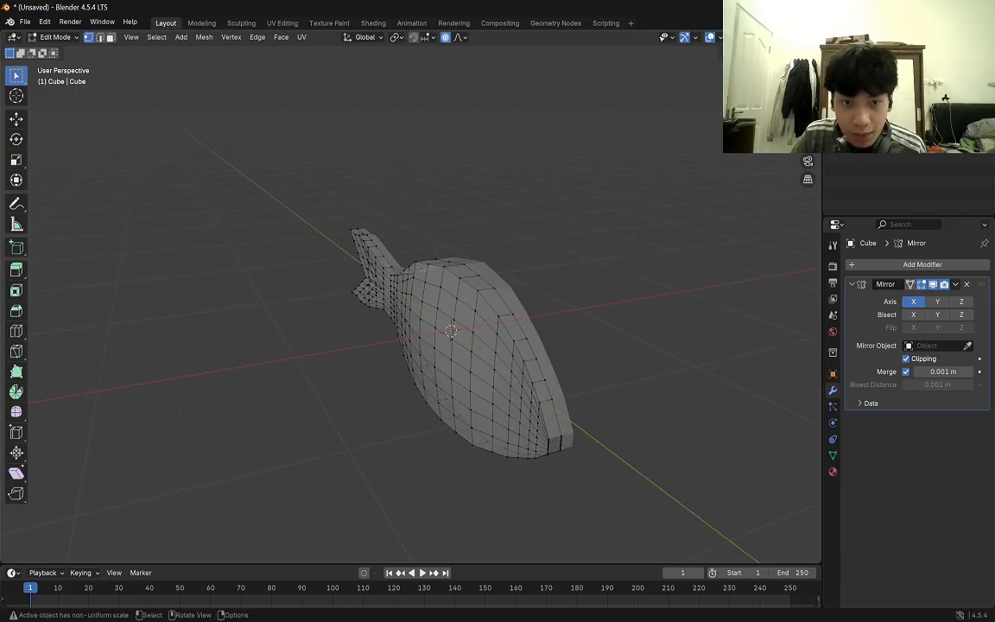
Leave Edit Mode, select the whole fish, apply Shade Smooth and deselect it.
right_click(484, 354)
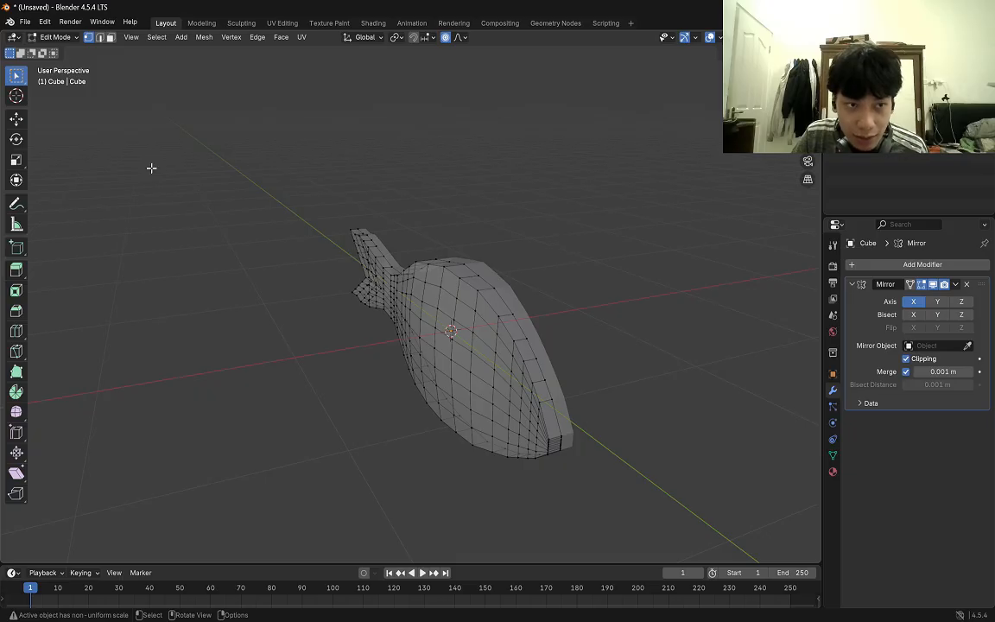
key("Tab")
middle_click_drag(567, 230, 547, 264)
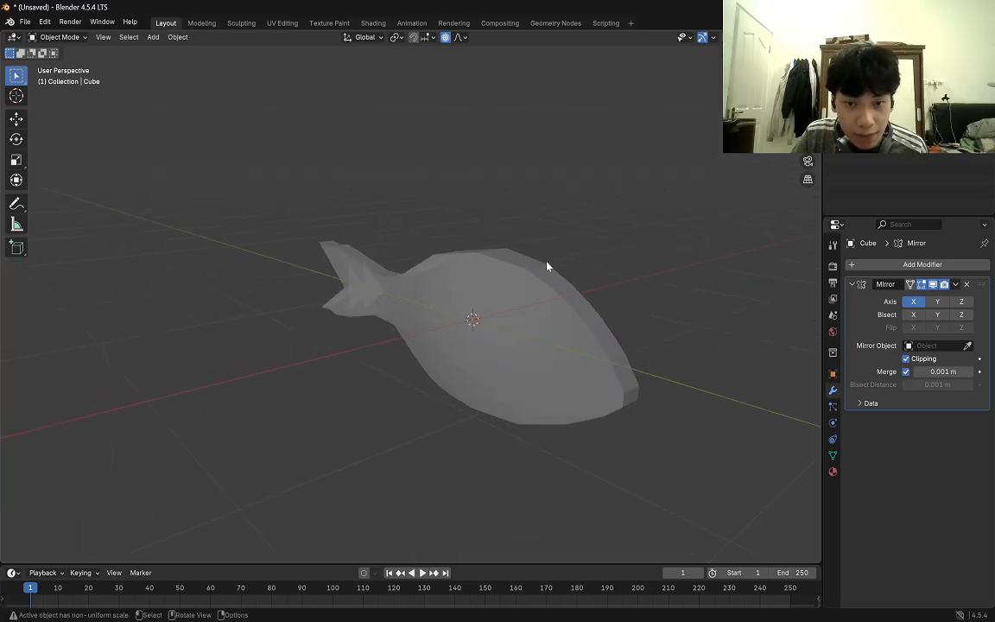
right_click(484, 259)
right_click(524, 255)
left_click(514, 257)
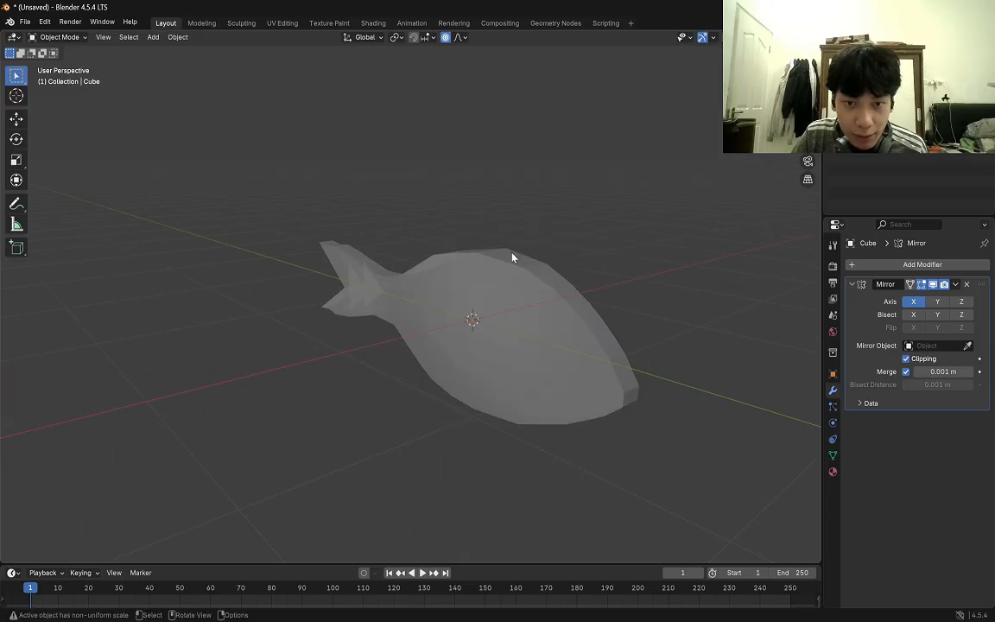
left_click(483, 281)
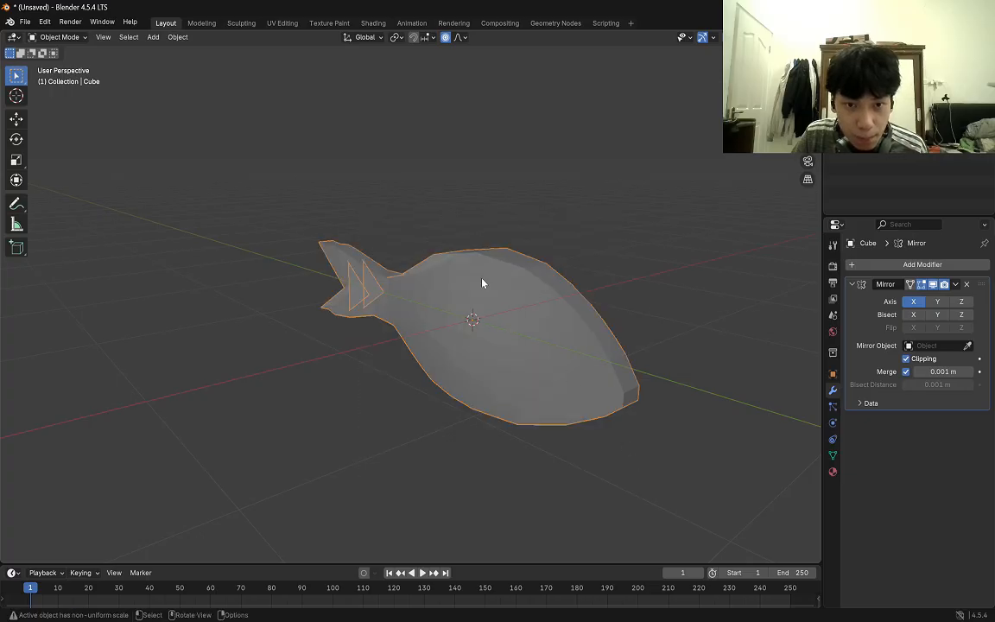
right_click(431, 199)
left_click(444, 200)
left_click(521, 199)
middle_click_drag(435, 408, 557, 400)
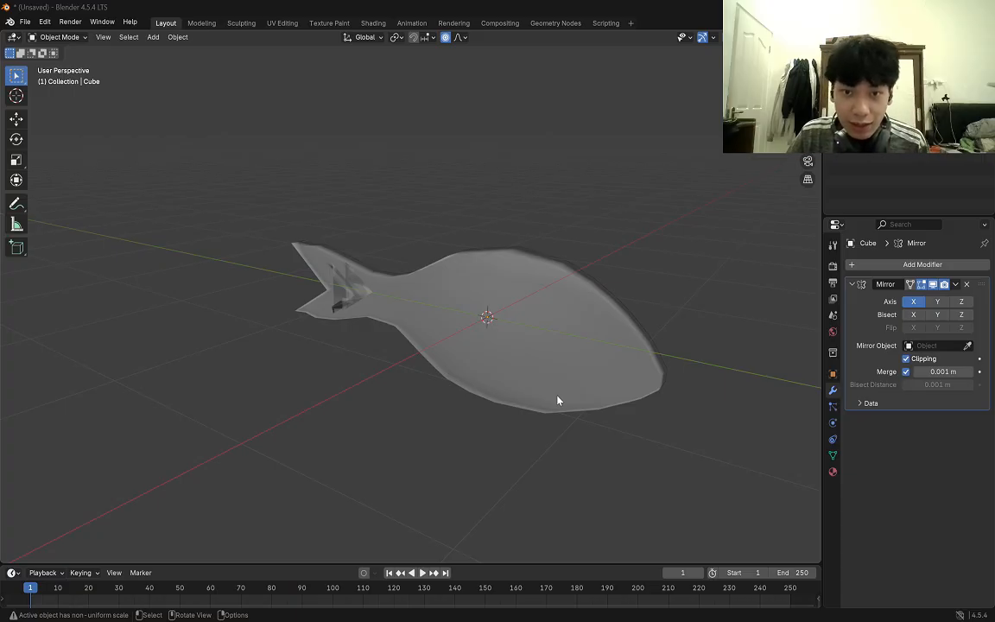
middle_click_drag(501, 355, 688, 339)
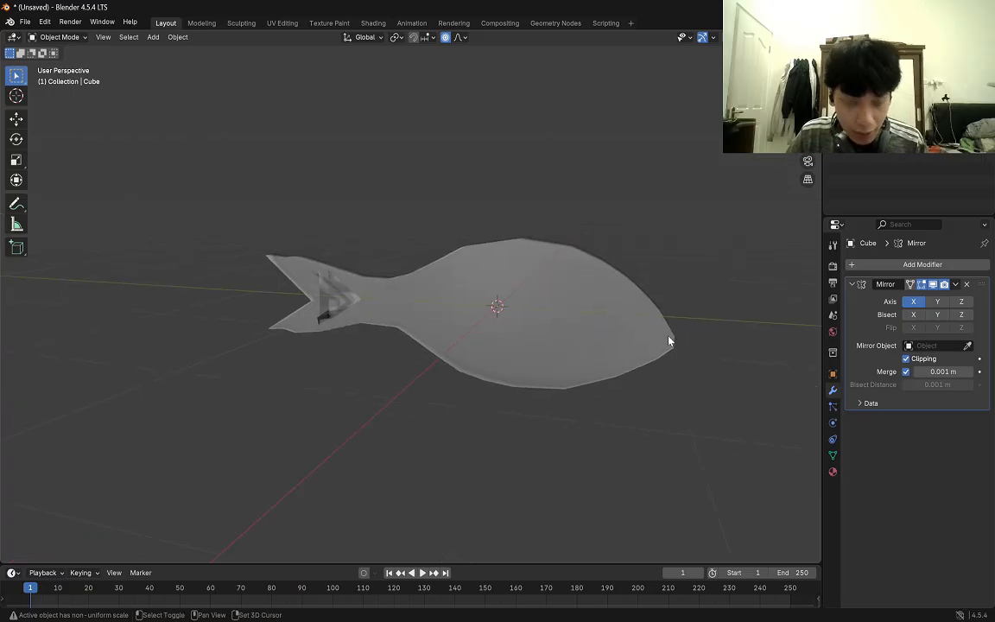
Add a plane mesh at the fish's centre and open its object data properties.
key("shift+a")
mouse_move(628, 199)
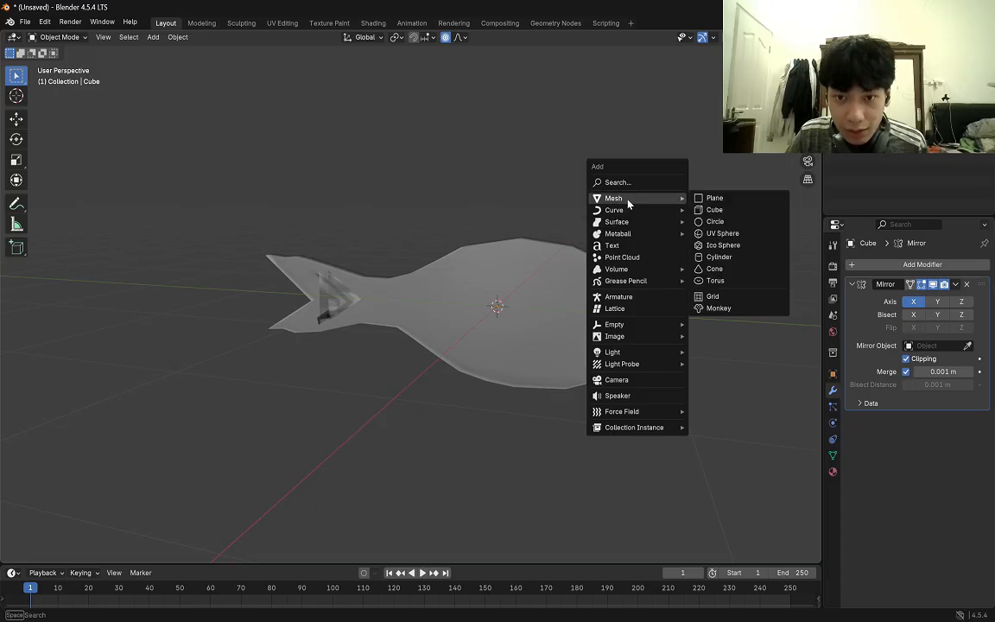
left_click(702, 199)
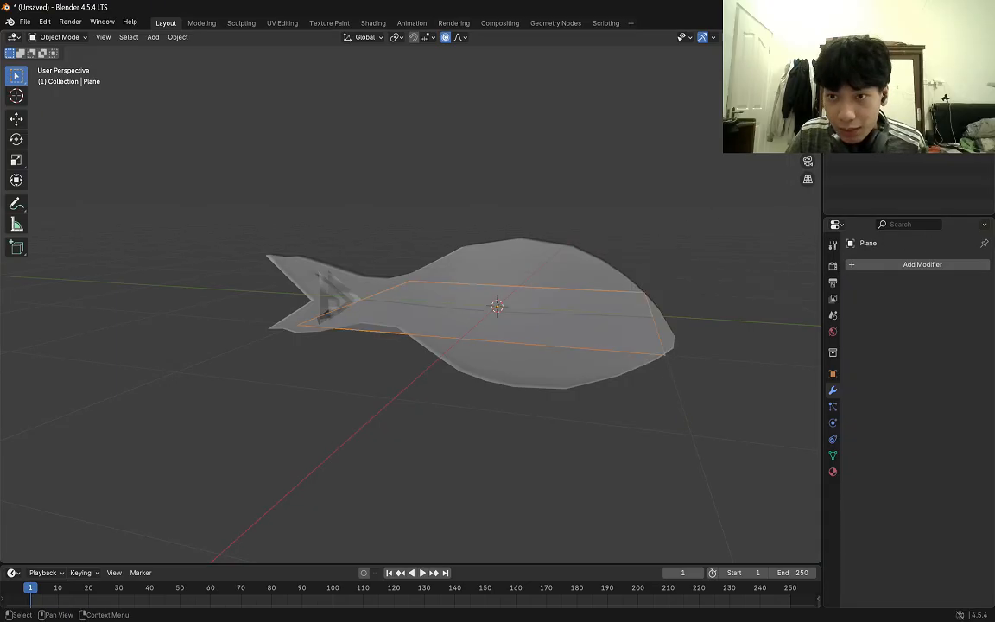
left_click(832, 455)
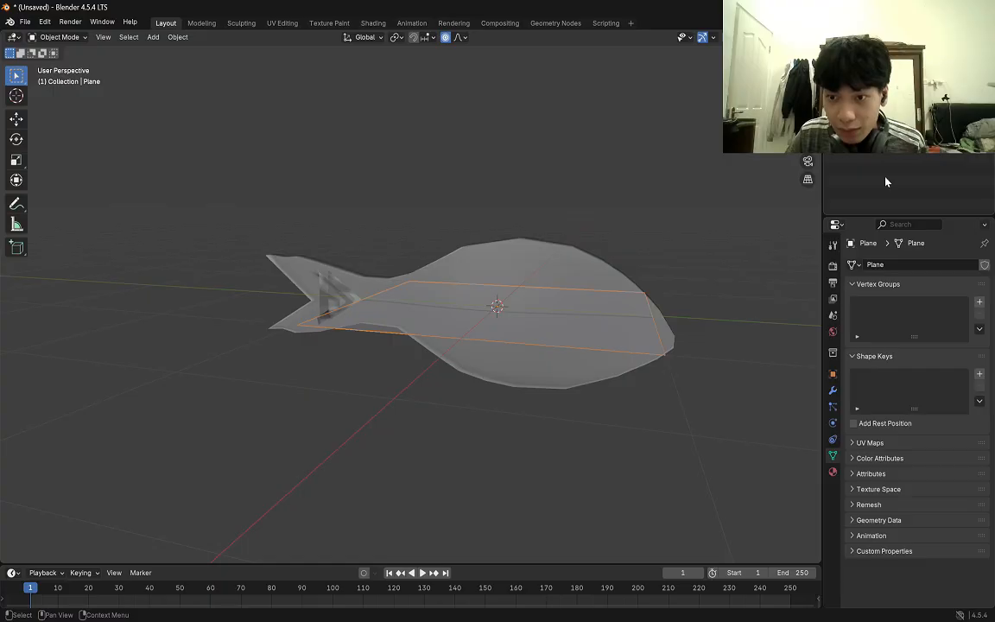
Set the plane's Y rotation to 90° in its object transform so it stands upright along the fish.
left_click(832, 373)
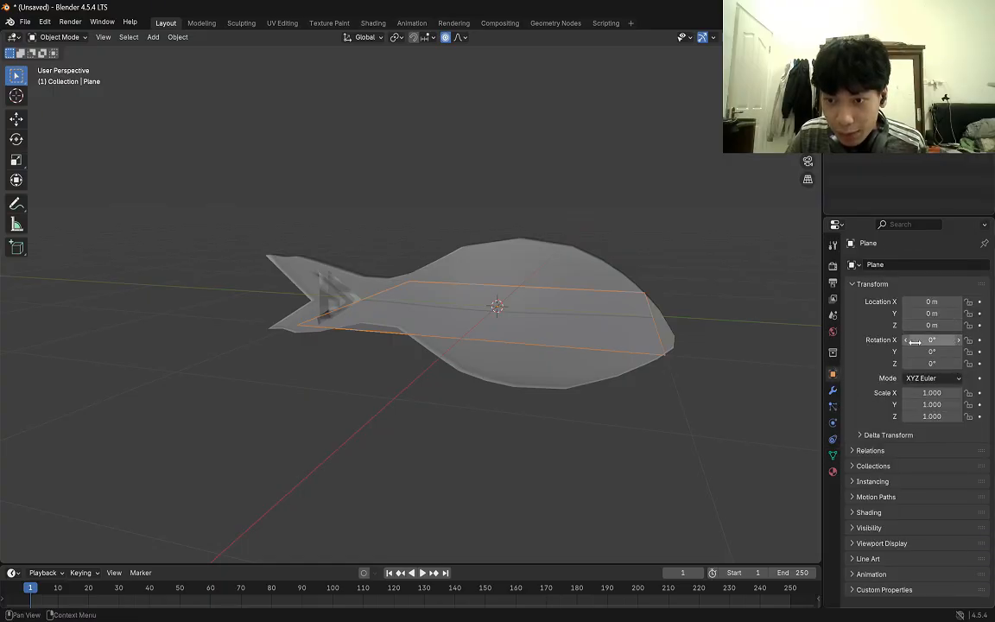
left_click(943, 351)
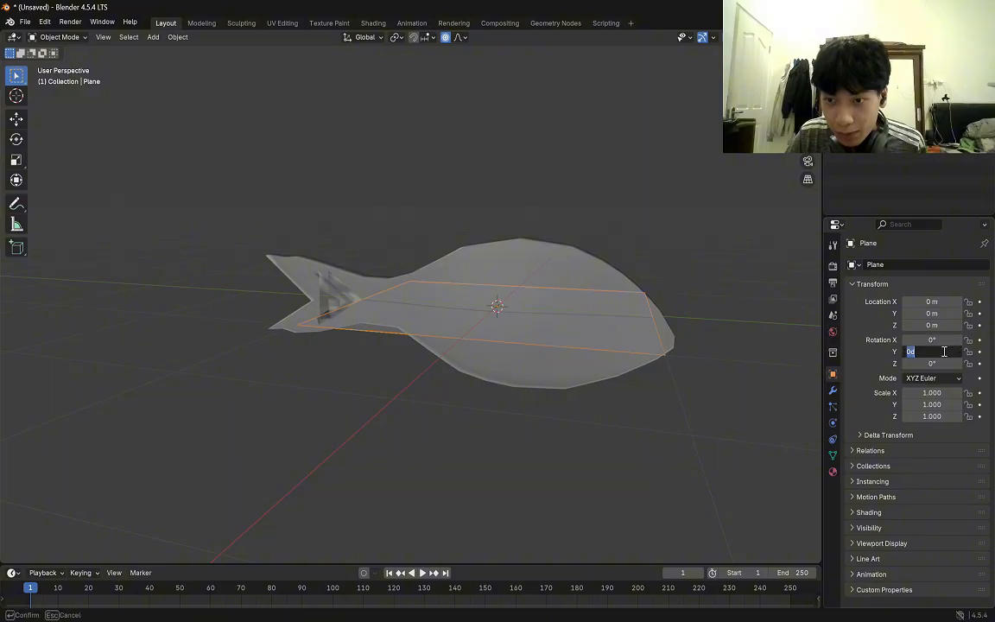
type("90")
key("Return")
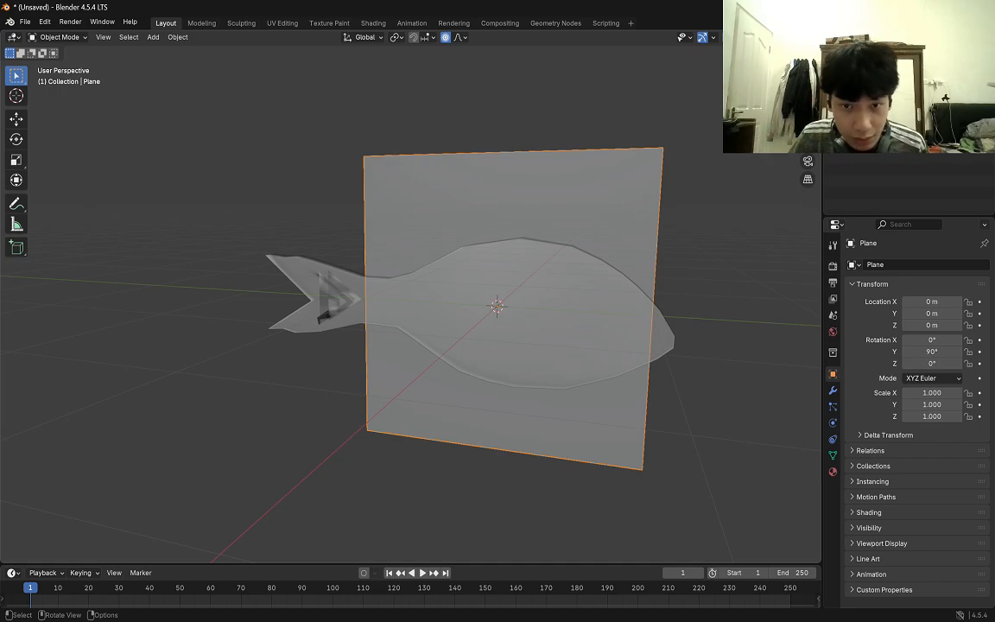
Reselect the upright plane and show it over the fish reference in the right orthographic view.
left_click(695, 284)
middle_click_drag(695, 284, 723, 277)
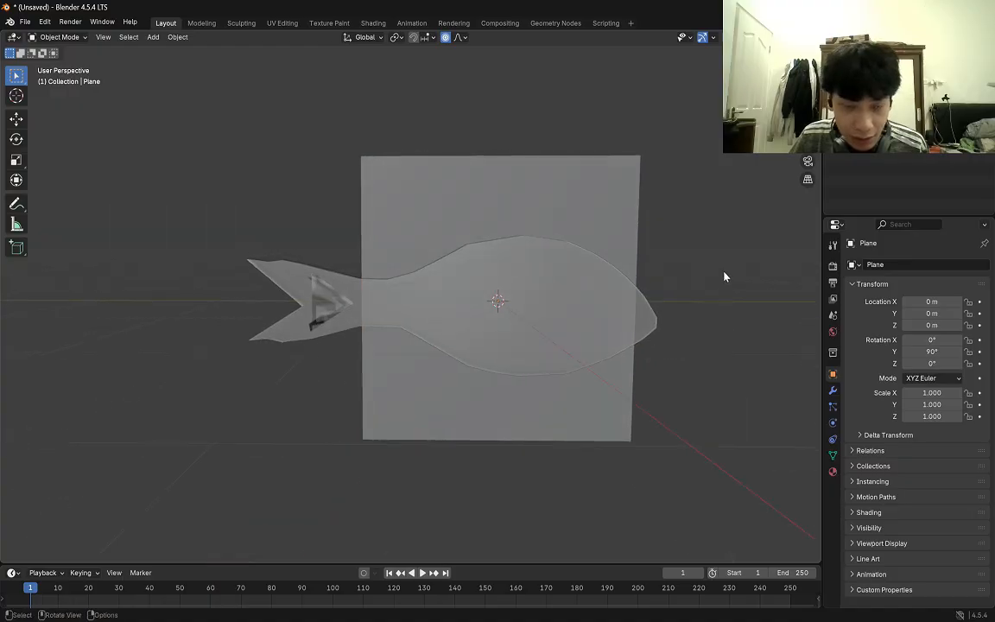
left_click(584, 391)
scroll(583, 391, "up", 2)
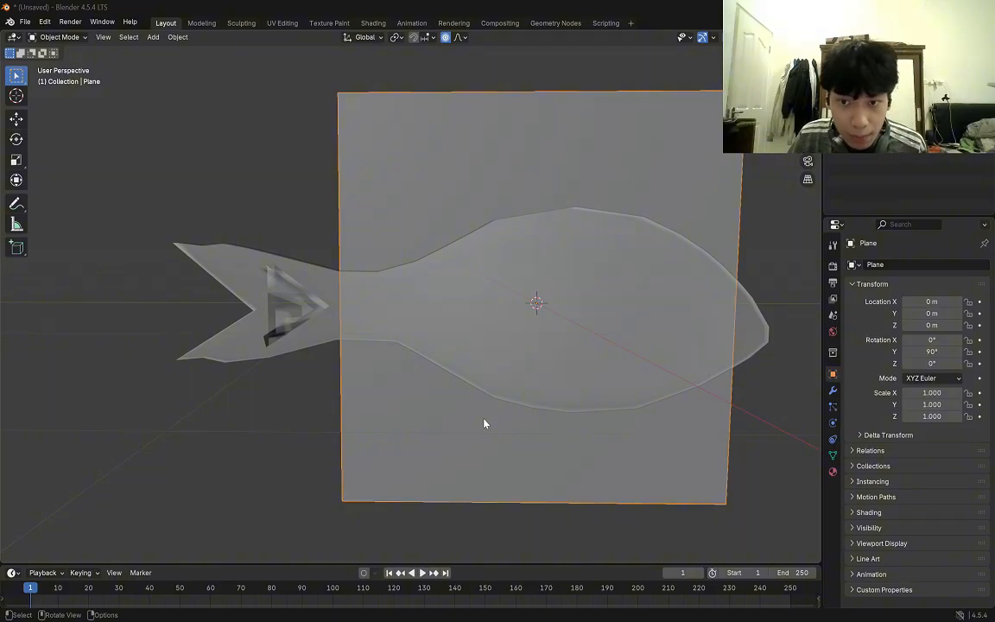
scroll(731, 334, "down", 2)
scroll(517, 468, "up", 1)
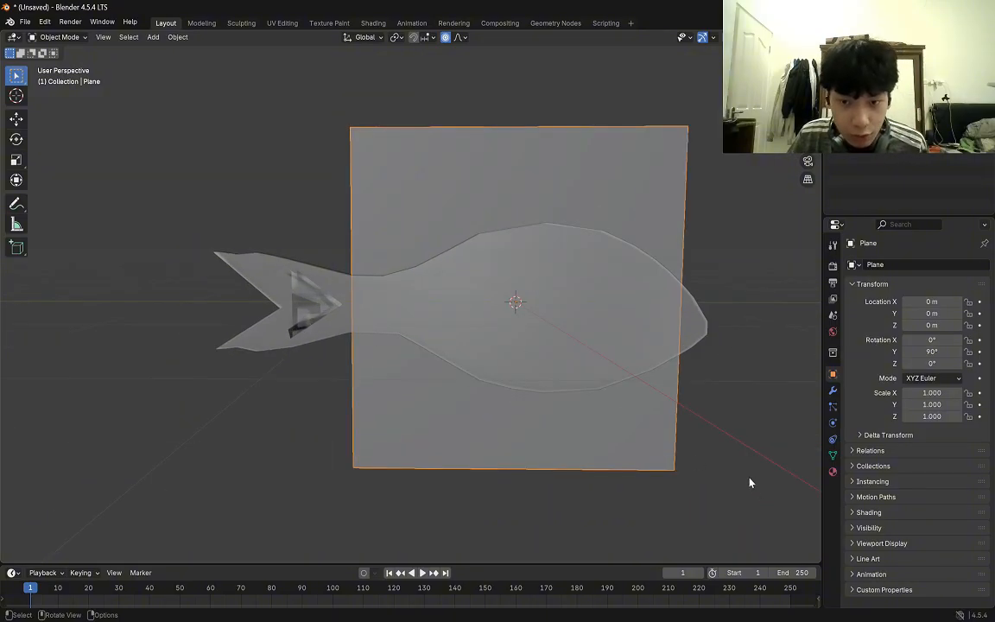
key("KP_3")
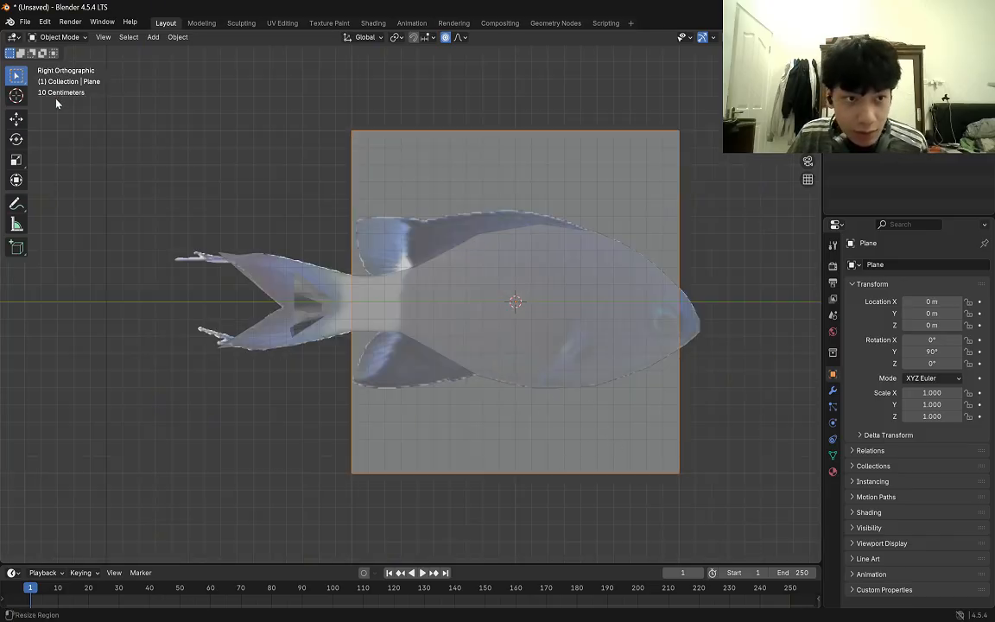
left_click(15, 118)
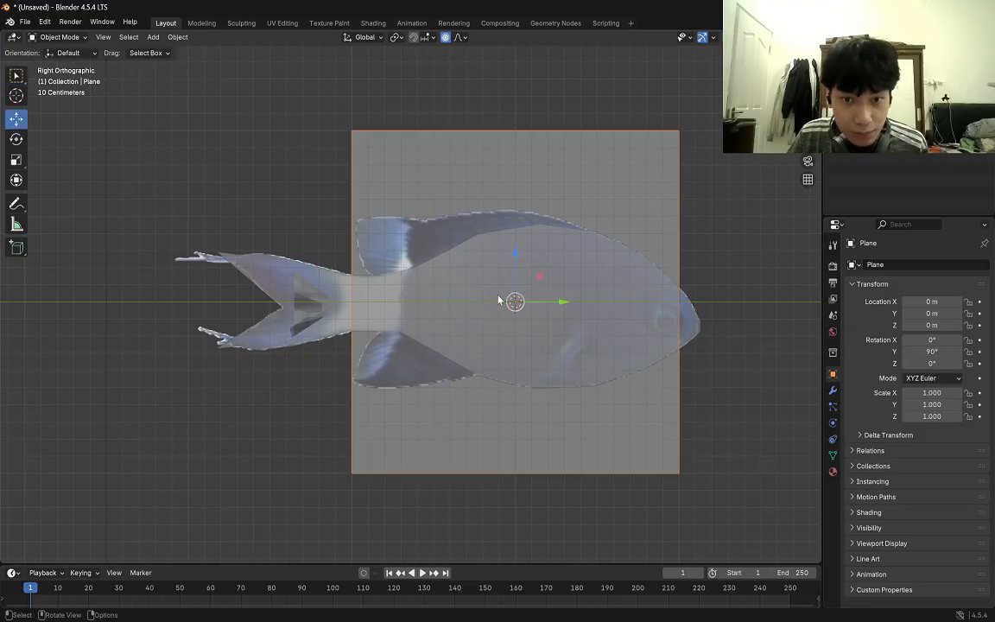
left_click_drag(515, 301, 502, 289)
key("ctrl+z")
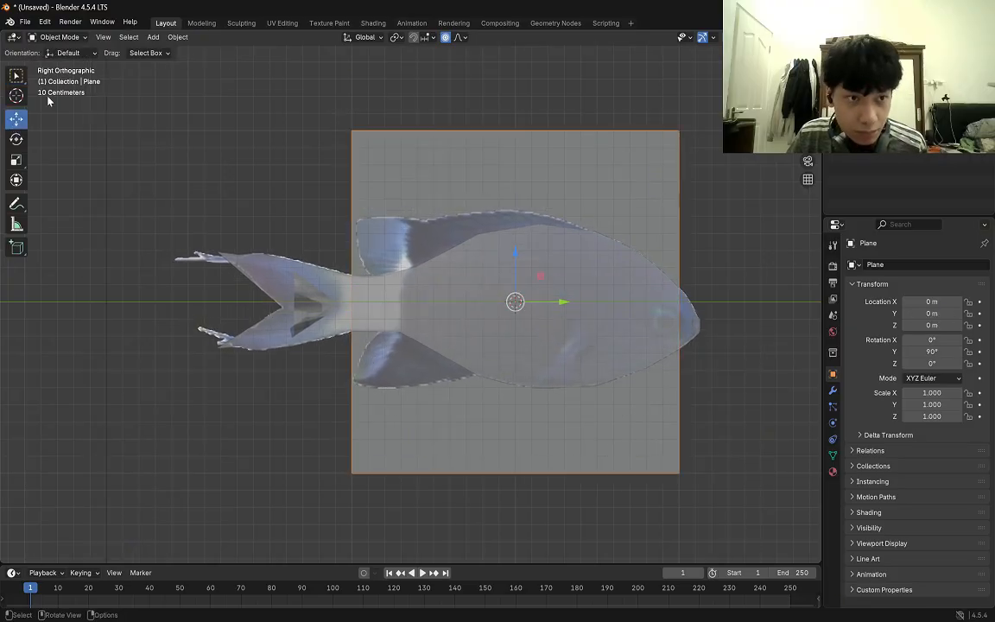
left_click(14, 77)
Enter Edit Mode on the plane and move its upper rear corner onto the dorsal fin's upper rear tip.
key("Tab")
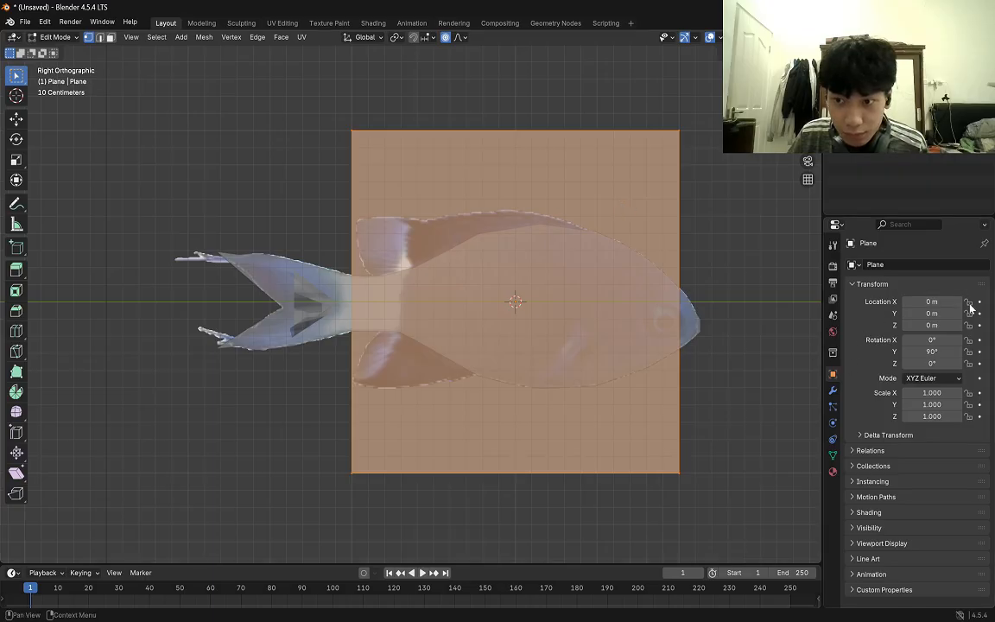
key("Tab")
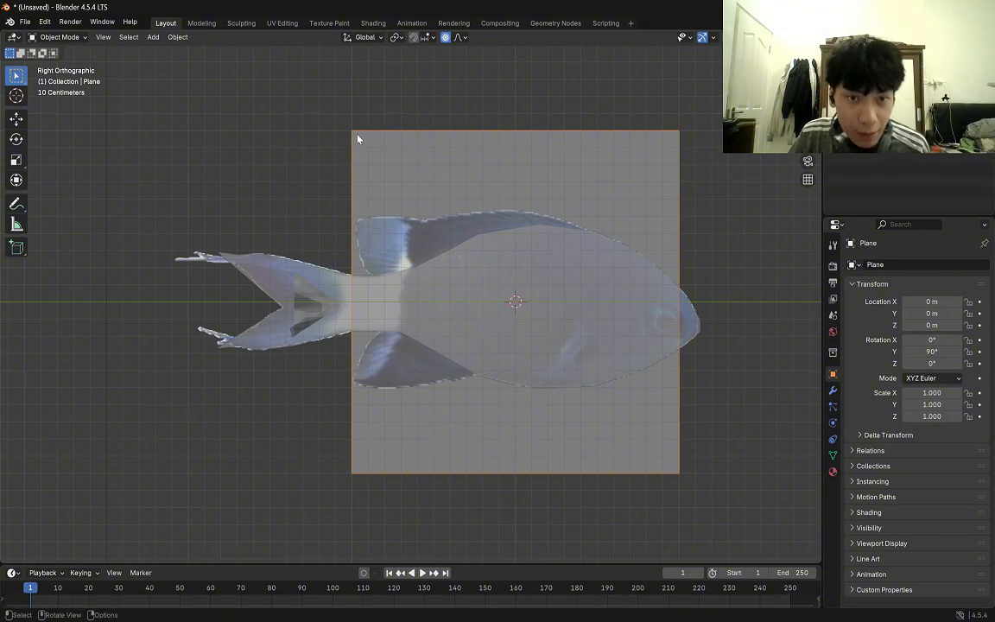
key("Tab")
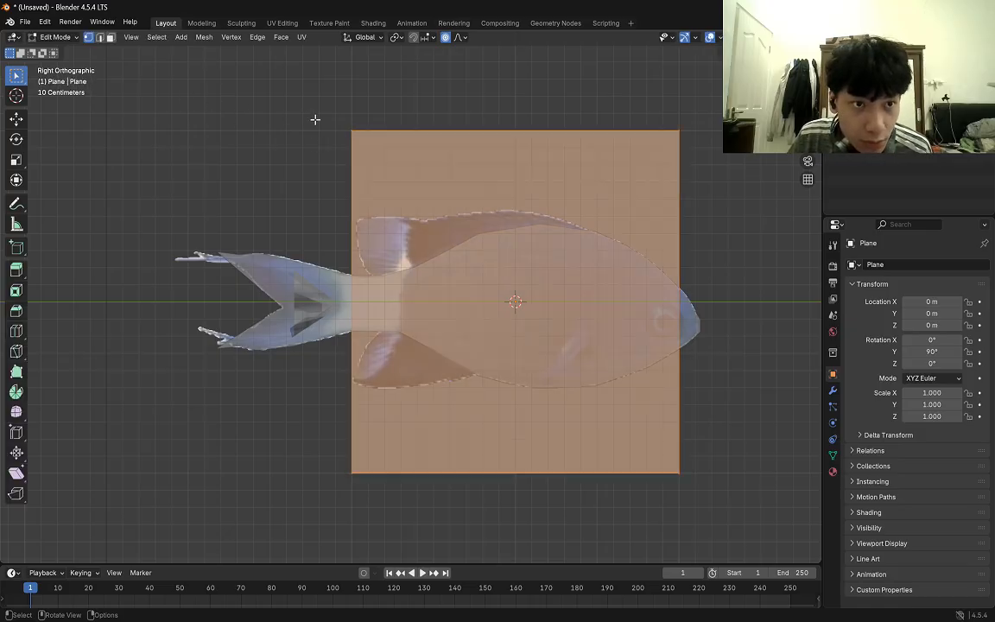
left_click(341, 121)
scroll(528, 275, "up", 1)
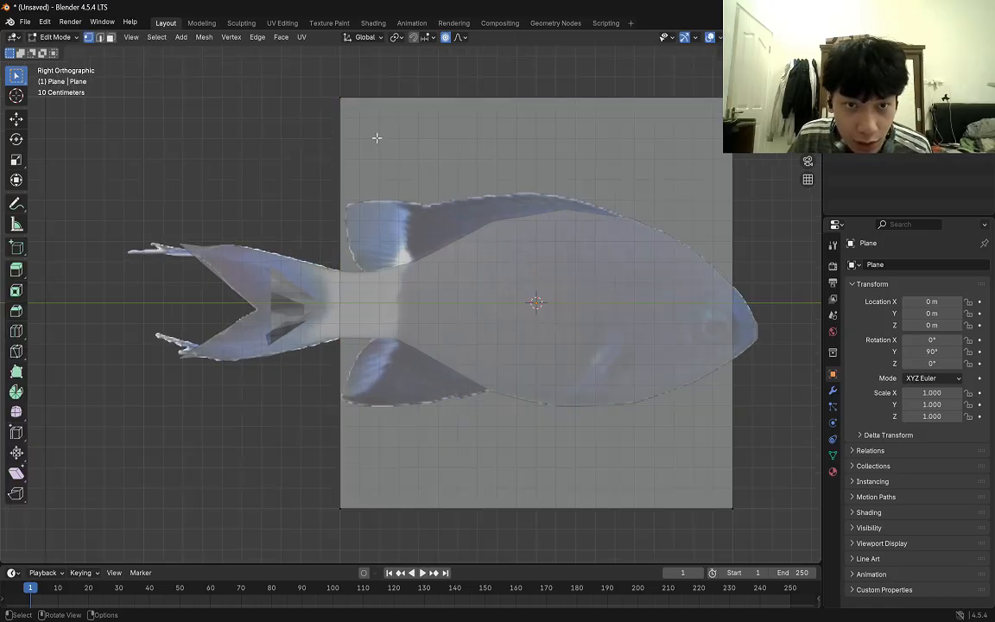
left_click(339, 98)
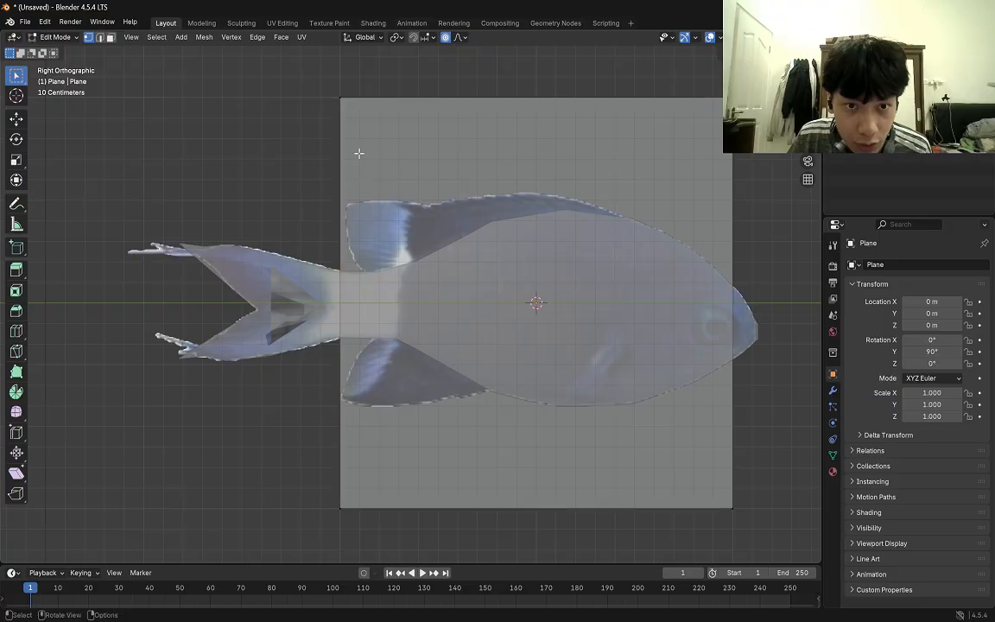
left_click_drag(328, 84, 350, 102)
key("g")
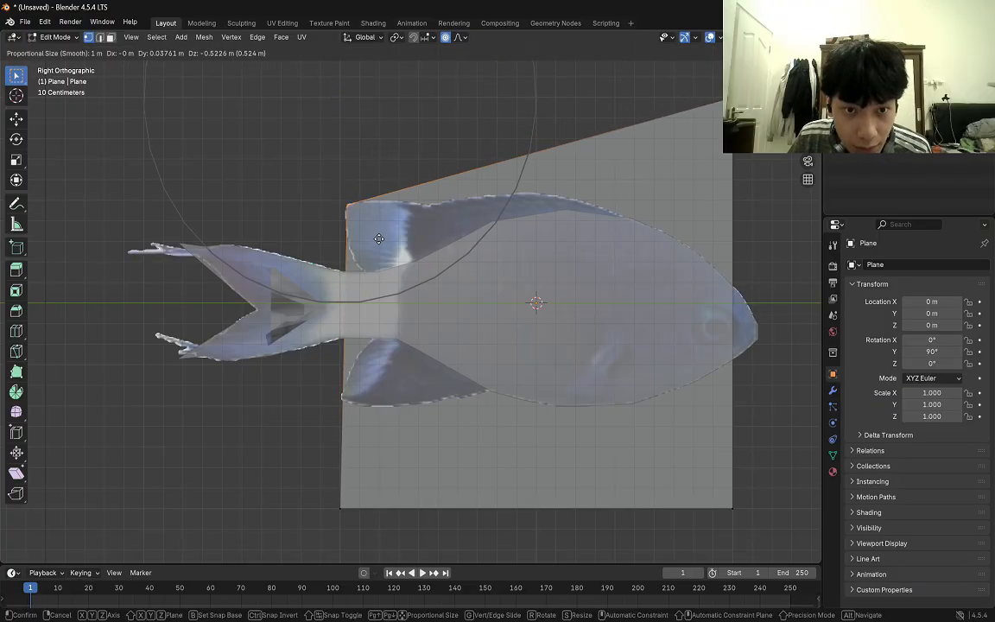
left_click(381, 236)
Move the plane's upper front corner onto the fish's back and readjust the upper rear corner at the fin tip.
left_click_drag(711, 94, 738, 108)
key("g")
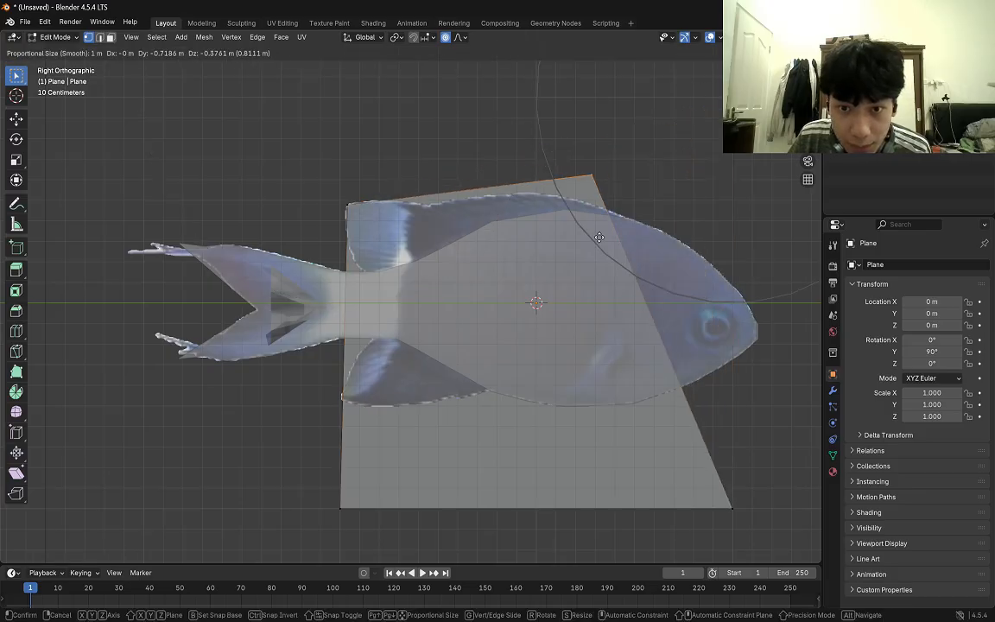
left_click(620, 272)
left_click_drag(326, 199, 359, 216)
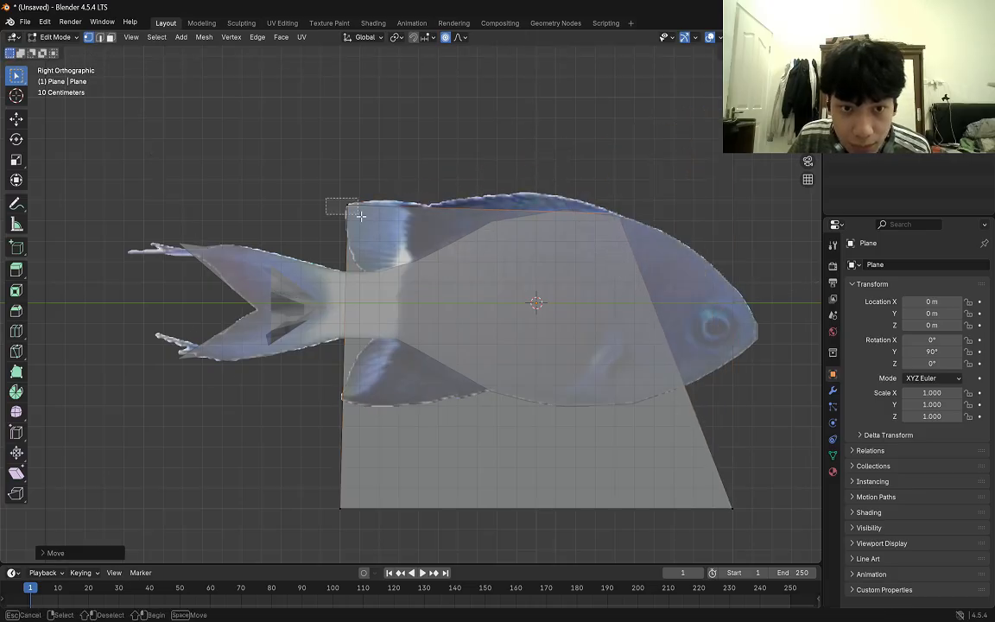
key("g")
left_click(364, 216)
Move the plane's lower rear and lower front corners up to the dorsal fin's base along the fish's back.
left_click_drag(320, 477, 375, 512)
key("g")
left_click(398, 275)
left_click_drag(675, 525, 753, 490)
key("g")
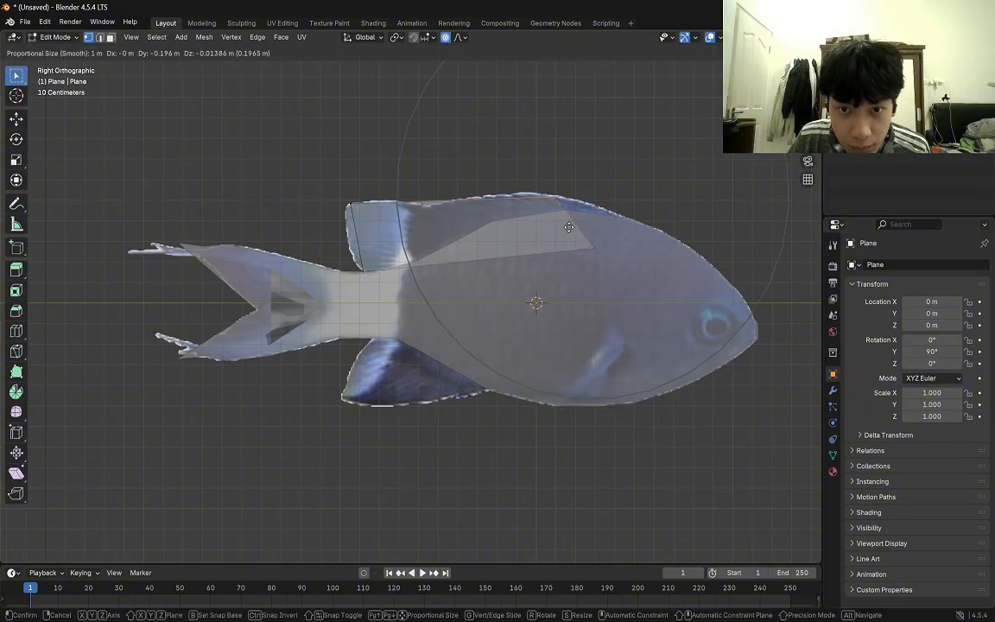
left_click(605, 230)
Refine the plane's front corners to follow the upper edge and base of the dorsal fin in the reference.
left_click_drag(552, 192, 589, 230)
key("g")
left_click(597, 217)
left_click_drag(567, 185, 596, 215)
key("g")
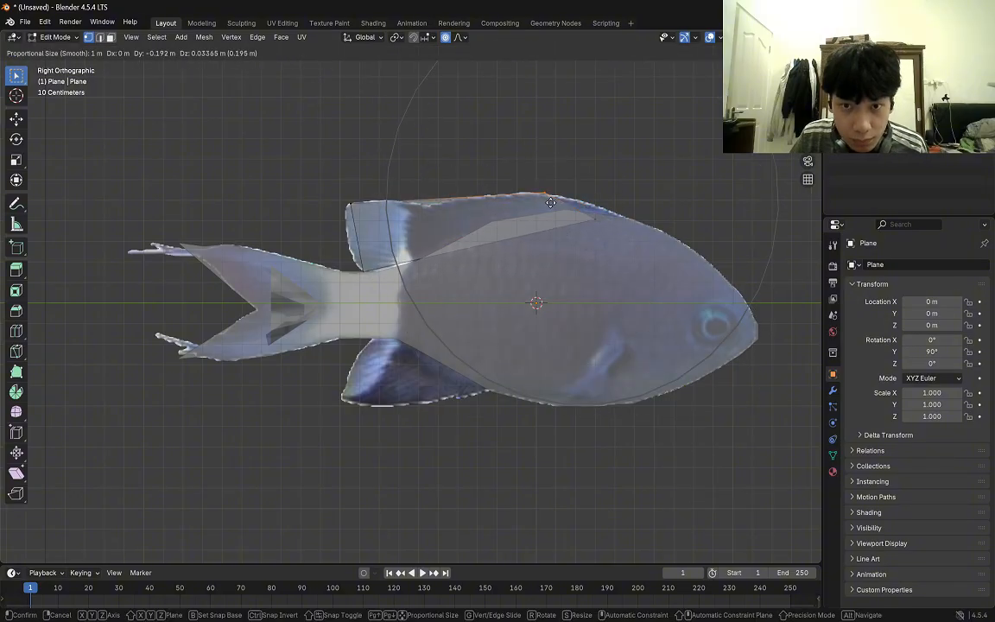
left_click(578, 206)
left_click_drag(552, 188, 570, 203)
key("g")
left_click(566, 209)
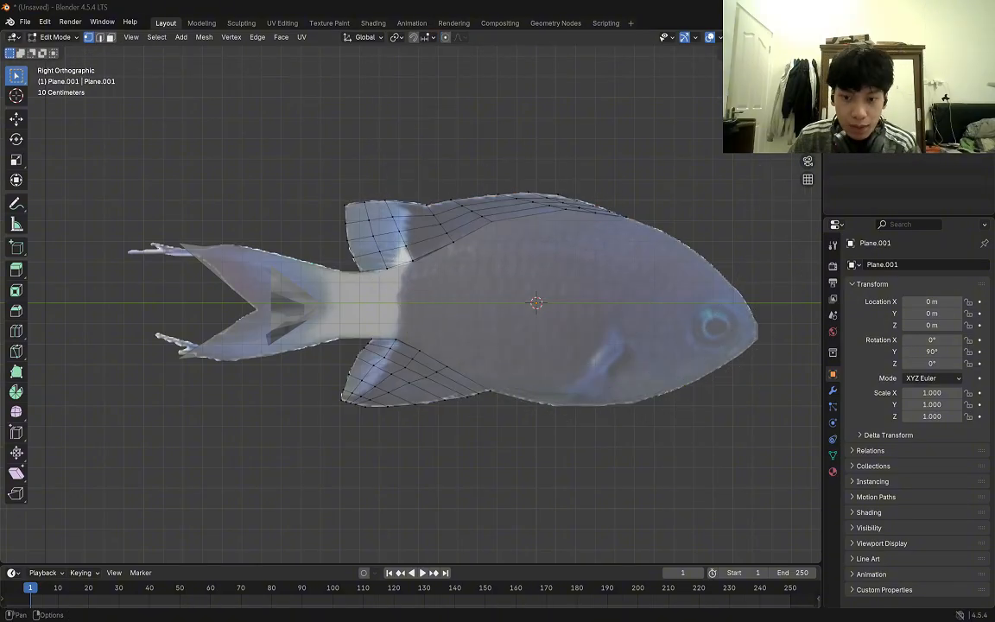
Select the dorsal and lower fin meshes in turn to examine their grids against the reference, and clear the selection.
scroll(447, 249, "up", 6)
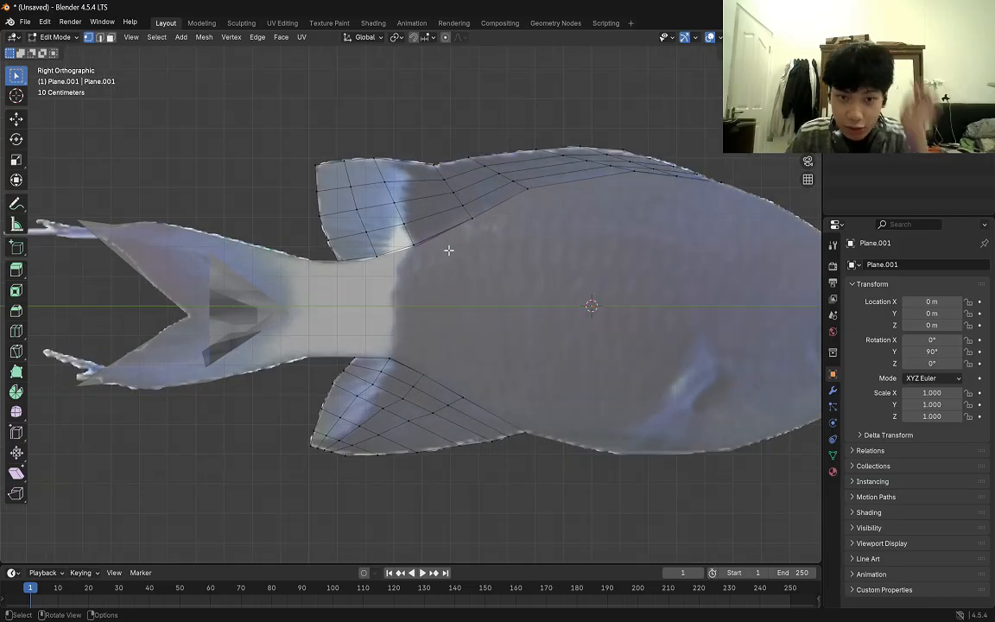
scroll(448, 250, "down", 5)
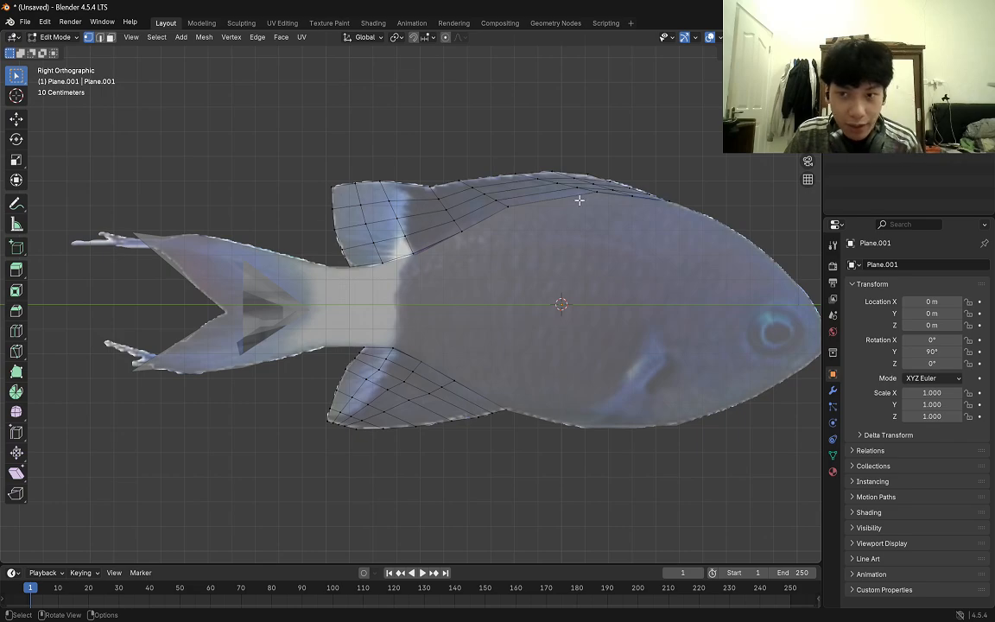
left_click_drag(317, 152, 581, 252)
left_click(666, 143)
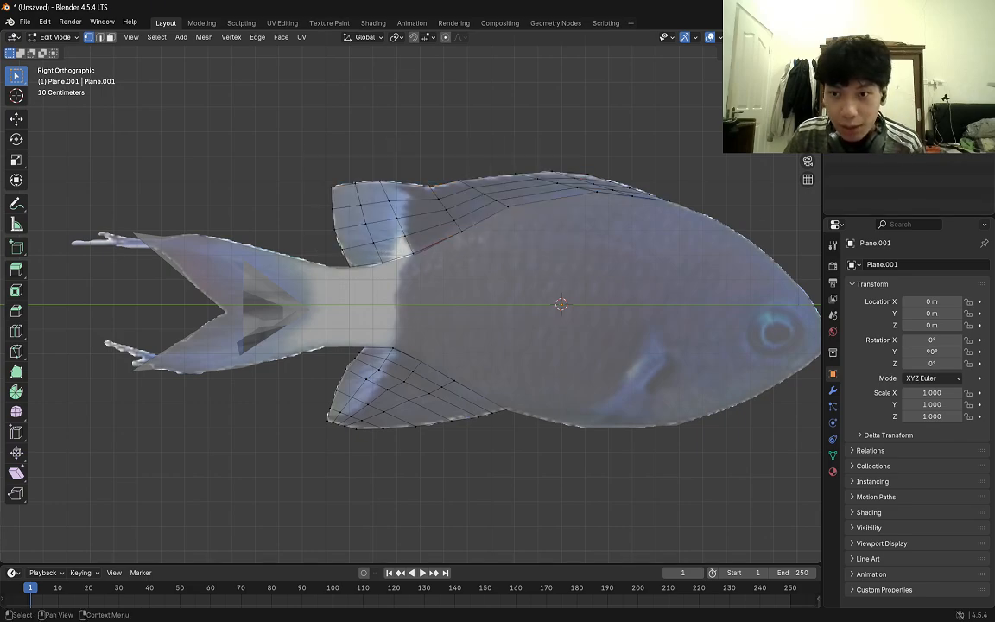
left_click(510, 176)
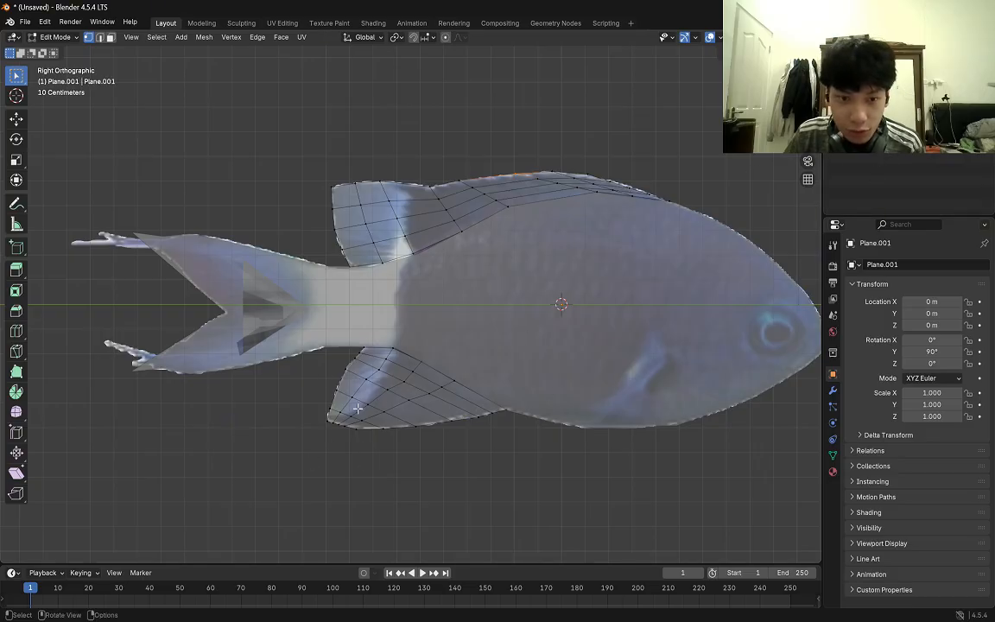
left_click_drag(299, 360, 505, 473)
left_click(524, 471)
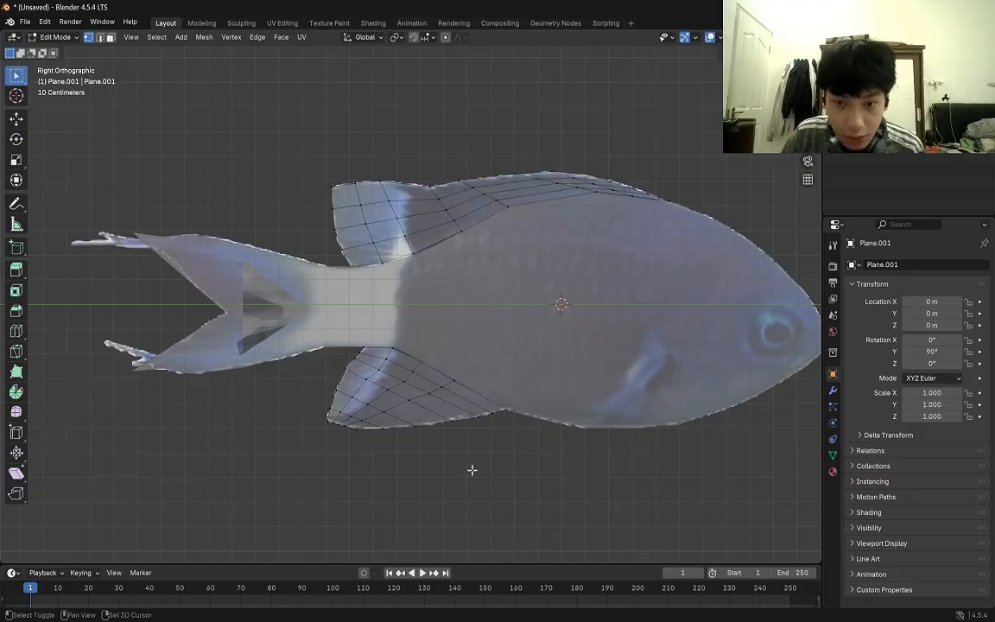
middle_click_drag(663, 438, 541, 424, "shift")
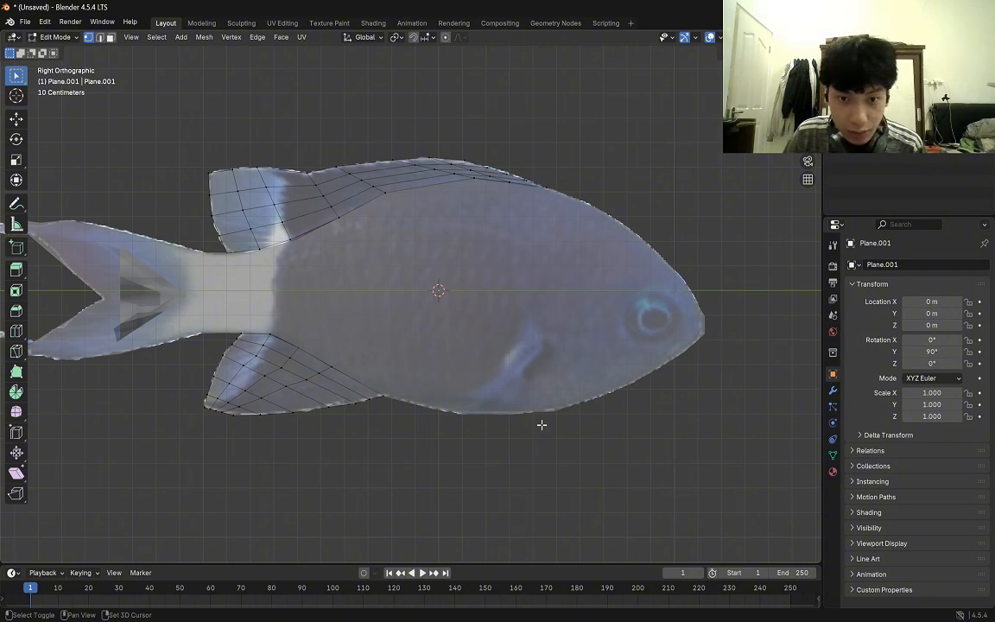
Leave Edit Mode for the two fins and reopen only the lower fin's mesh for editing.
key("Tab")
key("Tab")
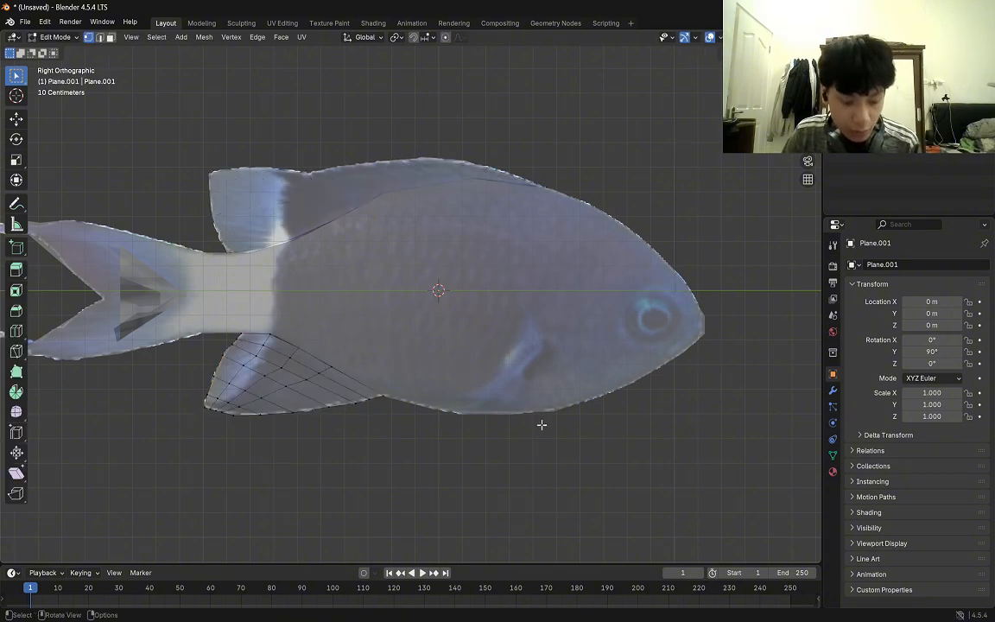
left_click(399, 419)
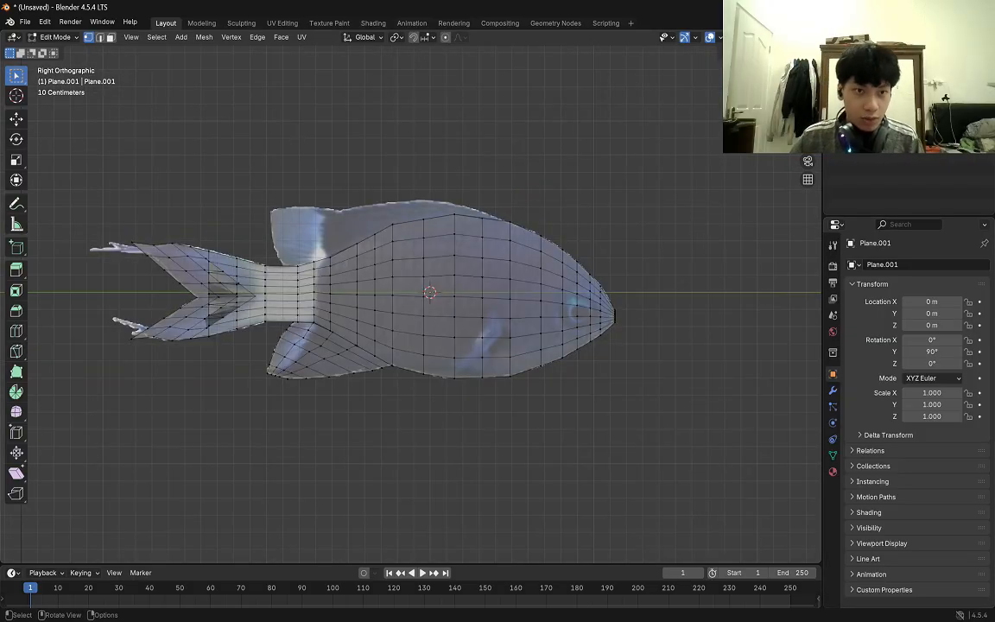
Switch to Object Mode and examine the fish body with its dorsal and lower fins from several angles.
key("Tab")
key("Tab")
key("Tab")
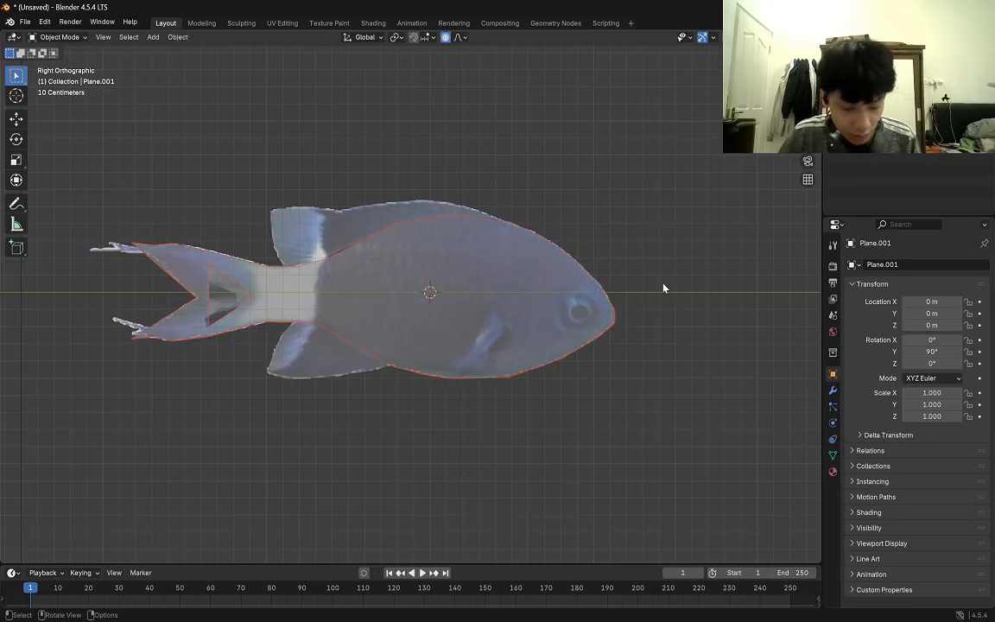
key("Tab")
key("Tab")
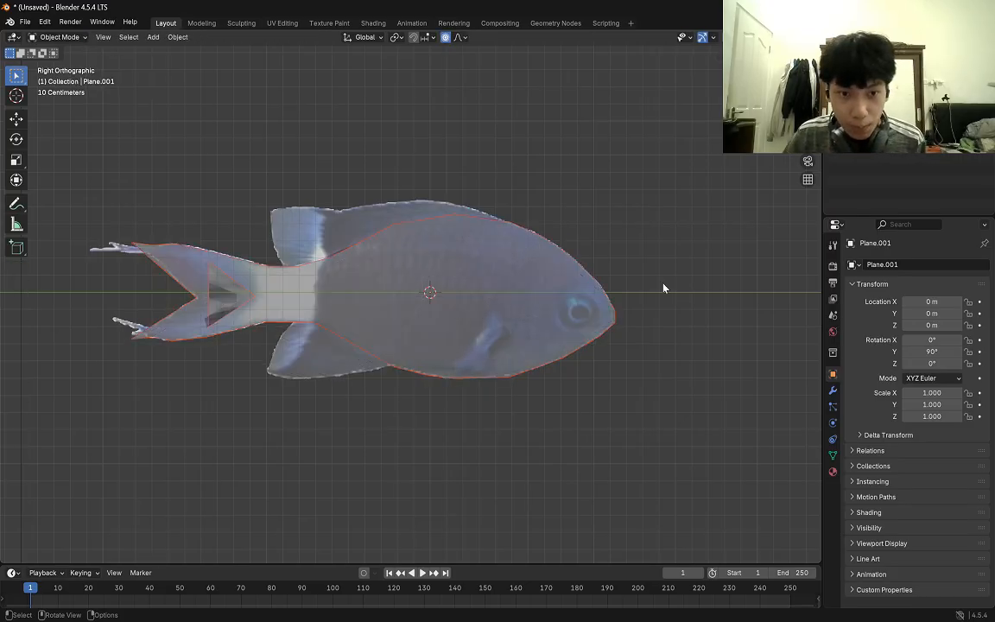
middle_click_drag(654, 275, 679, 218)
middle_click_drag(574, 279, 363, 289)
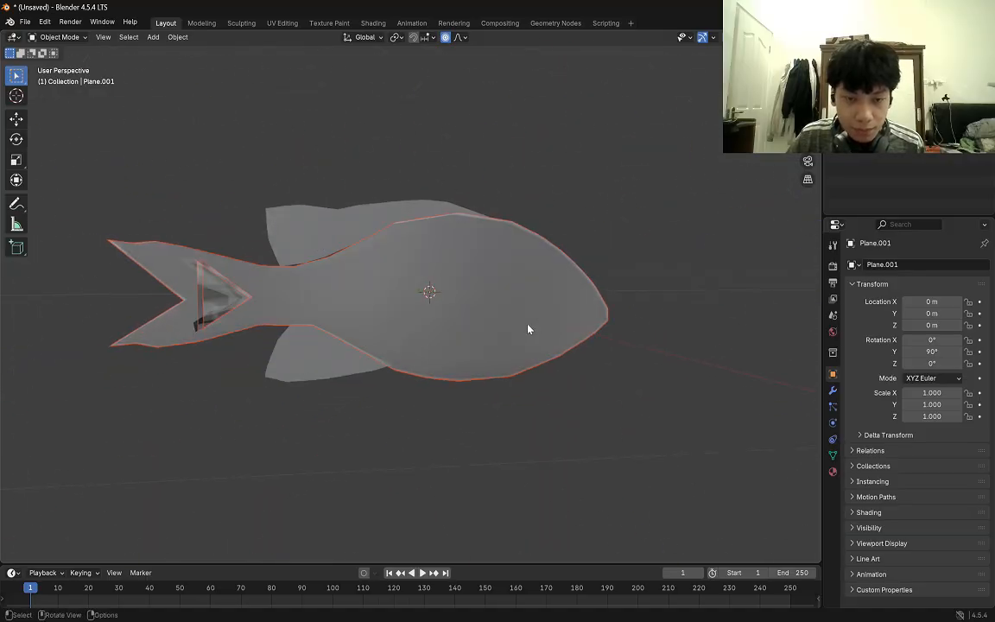
middle_click_drag(527, 329, 524, 317)
scroll(530, 314, "up", 1)
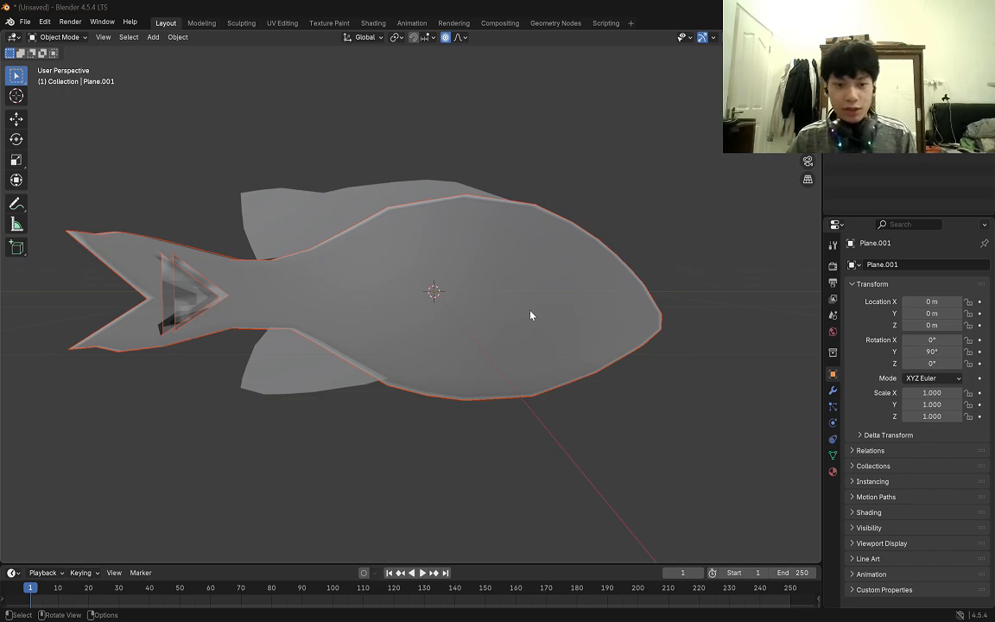
Add a new plane in Object Mode from the right side view and set its Y rotation to 90°.
key("Tab")
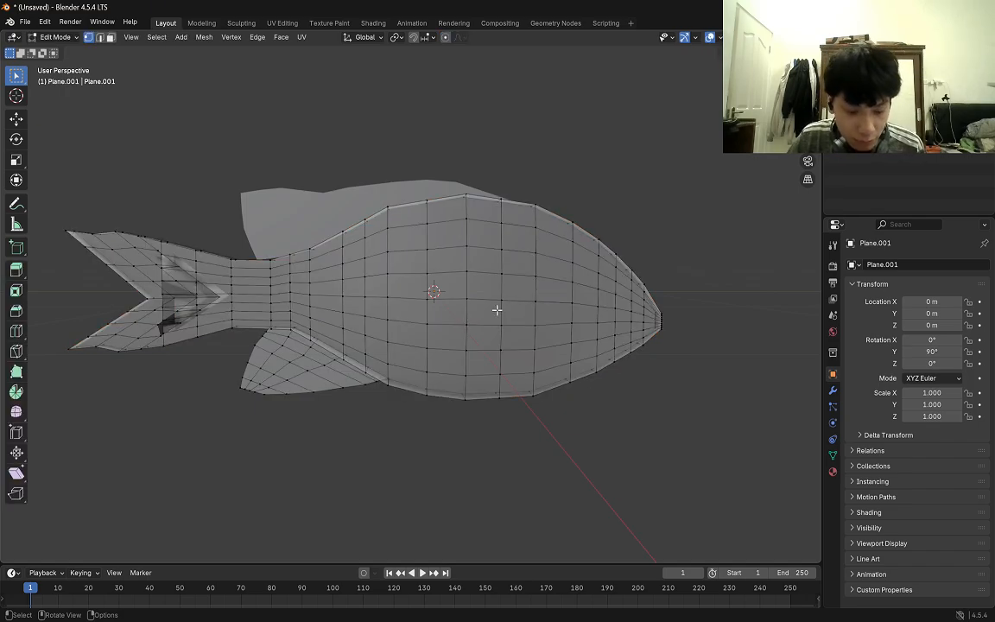
key("KP_3")
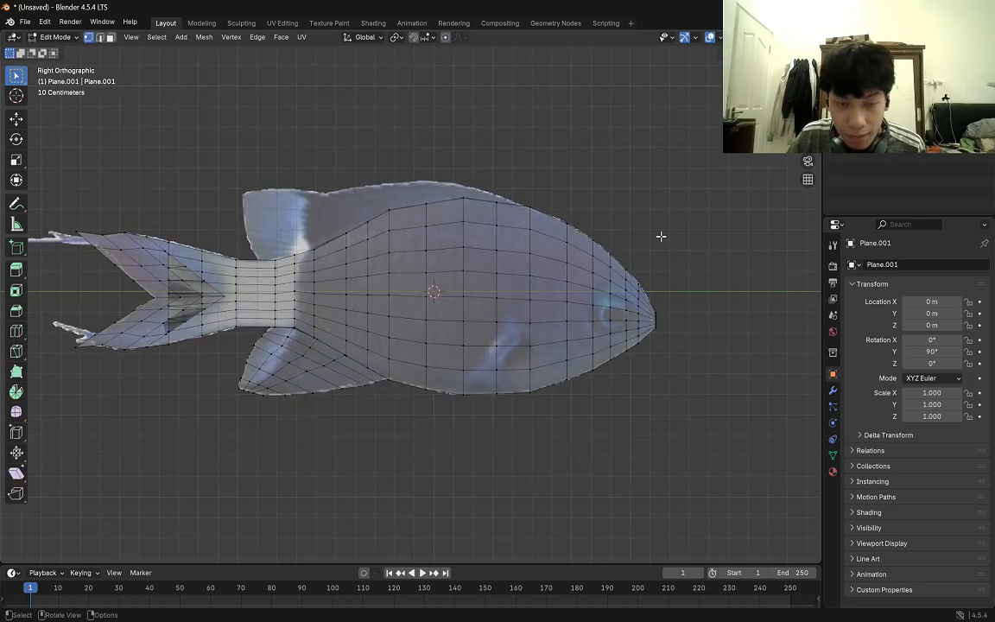
key("Tab")
right_click(557, 177)
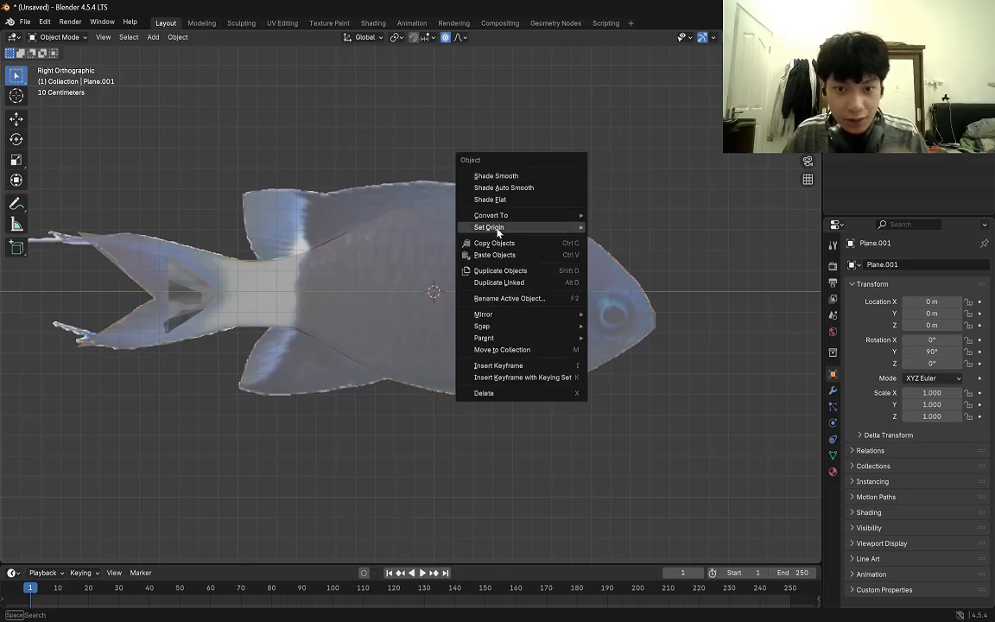
mouse_move(531, 219)
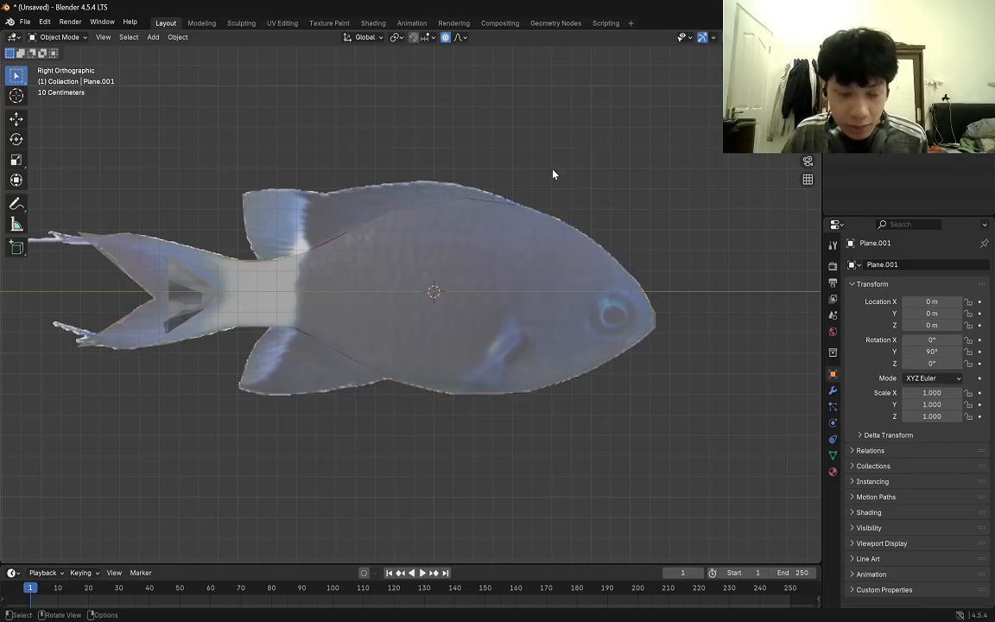
key("shift+a")
mouse_move(515, 162)
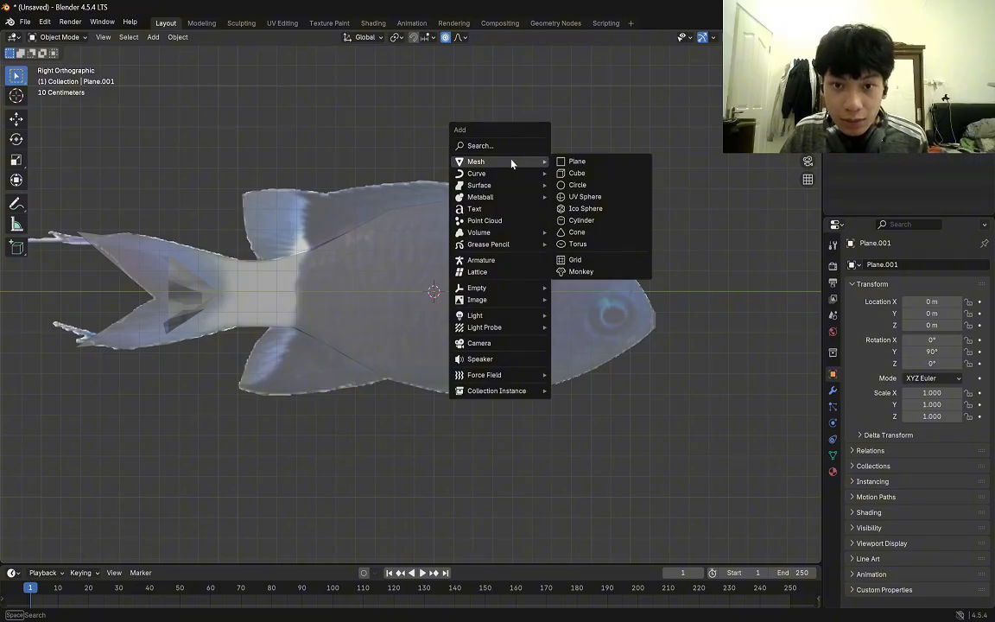
left_click(607, 164)
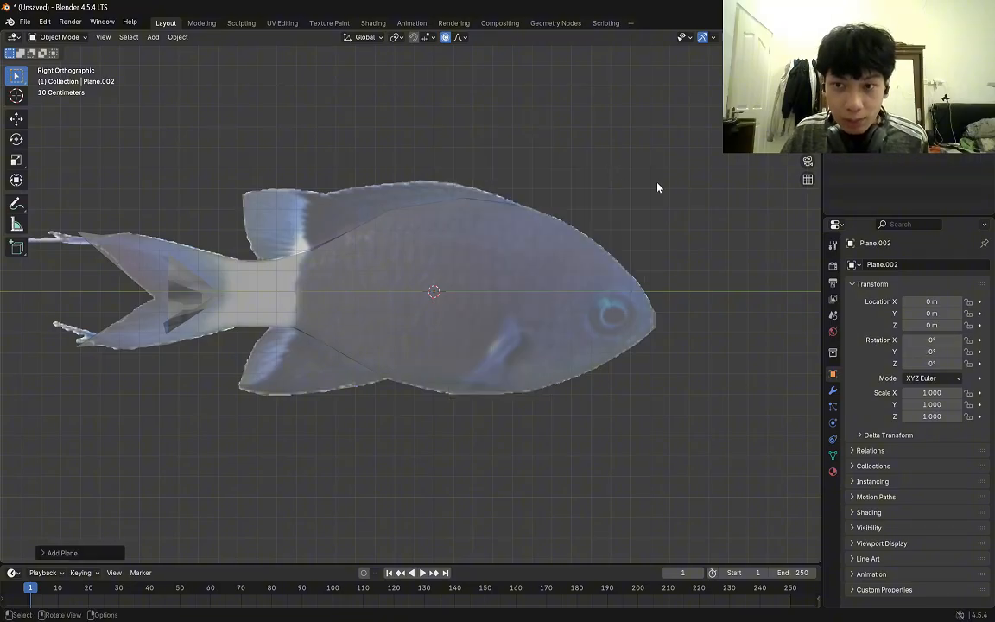
left_click(945, 350)
key("Return")
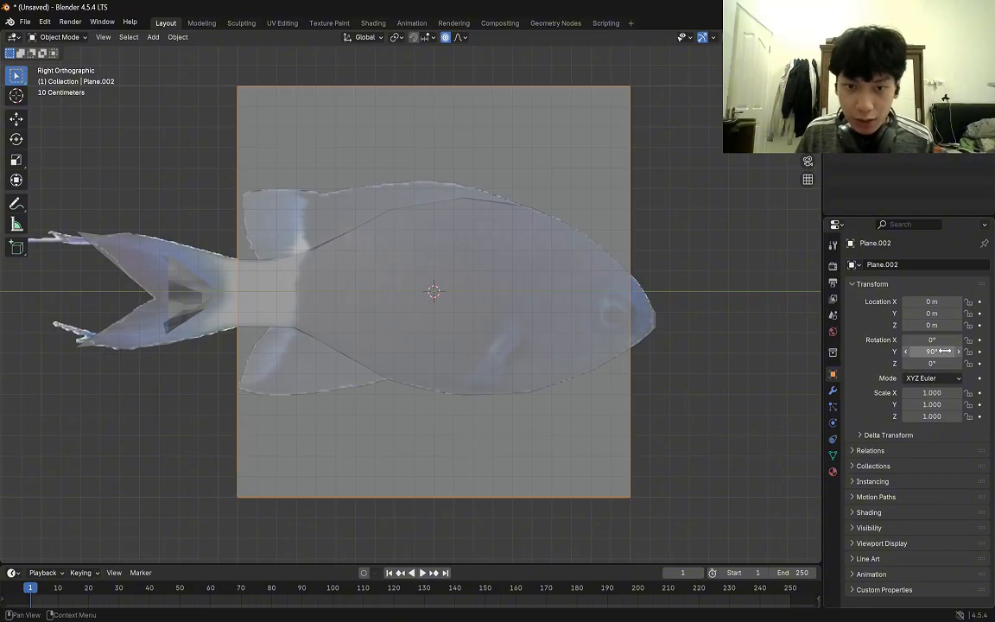
scroll(711, 298, "up", 1)
left_click(693, 296)
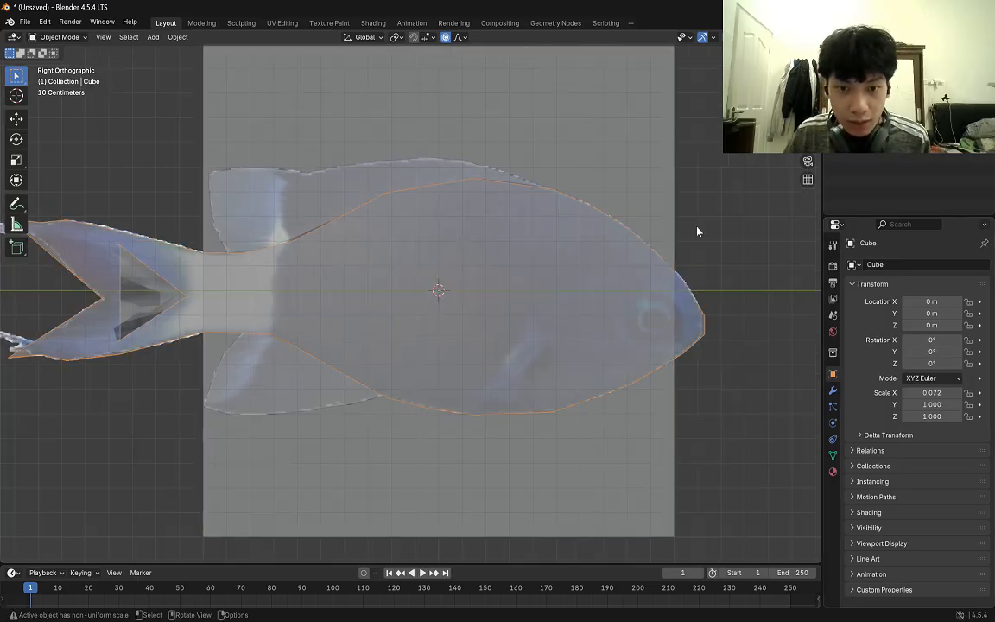
scroll(700, 216, "down", 2)
key("Tab")
scroll(664, 251, "up", 2)
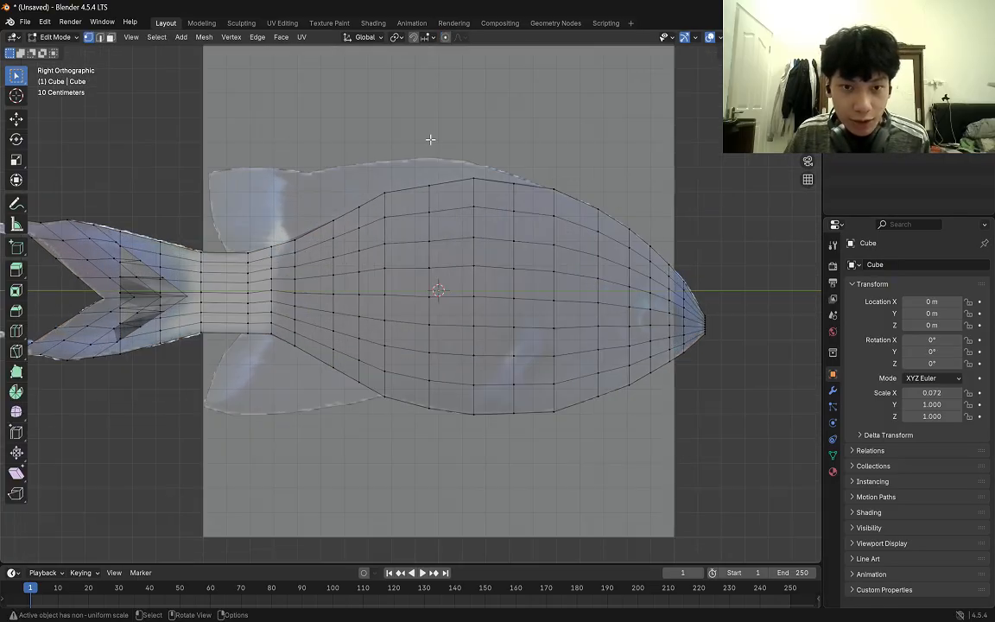
scroll(411, 125, "down", 1)
left_click_drag(215, 83, 263, 120)
left_click_drag(608, 76, 664, 126)
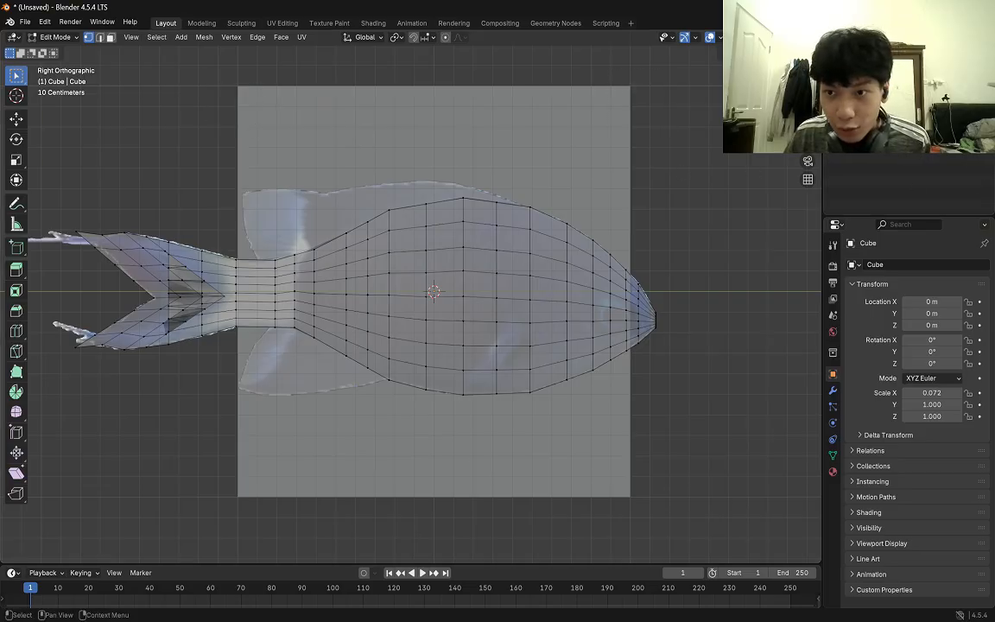
left_click_drag(209, 63, 250, 104)
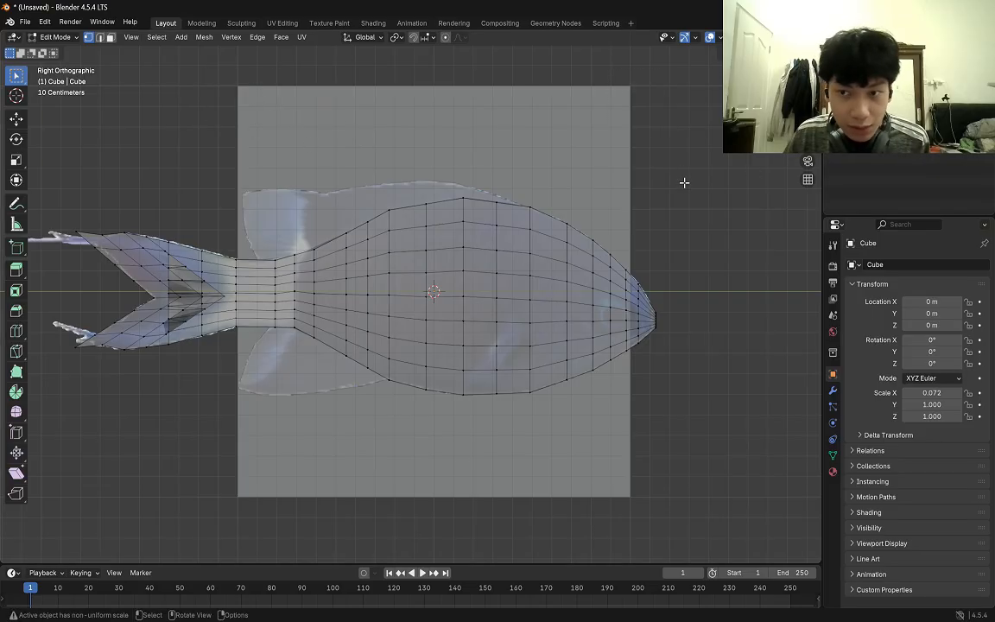
Open the new plane's mesh for editing and move its upper rear corner to the top of the reference's pectoral fin.
left_click(879, 105)
left_click_drag(195, 81, 265, 116)
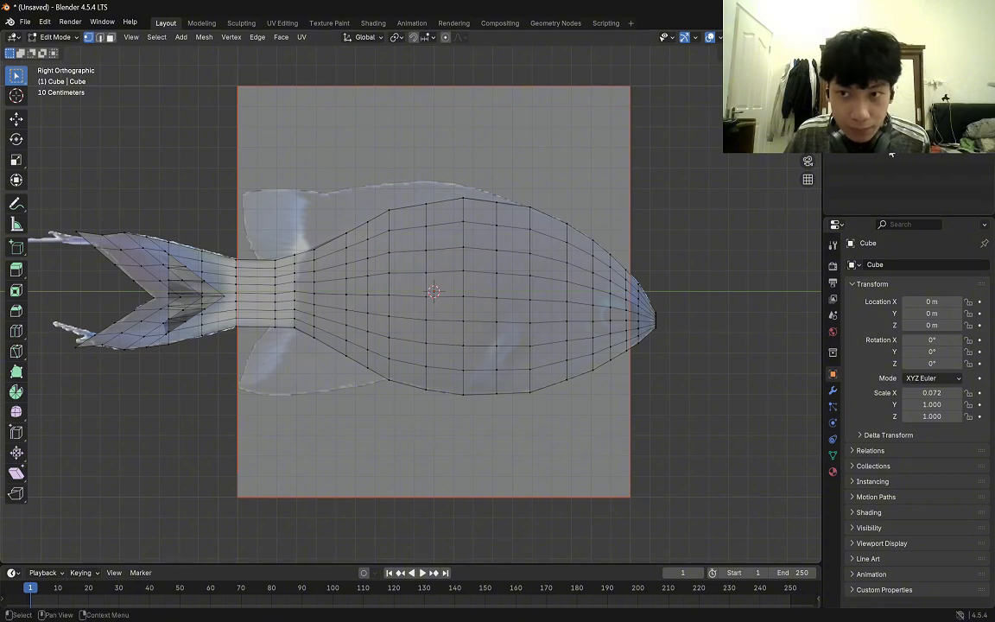
left_click(879, 106)
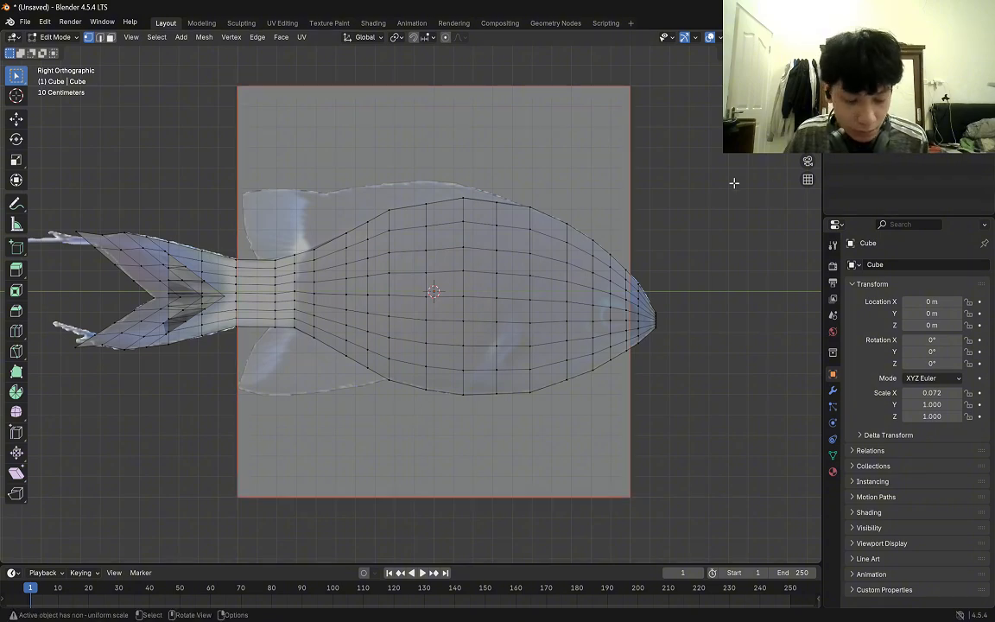
key("Tab")
key("Tab")
left_click_drag(184, 55, 265, 113)
key("g")
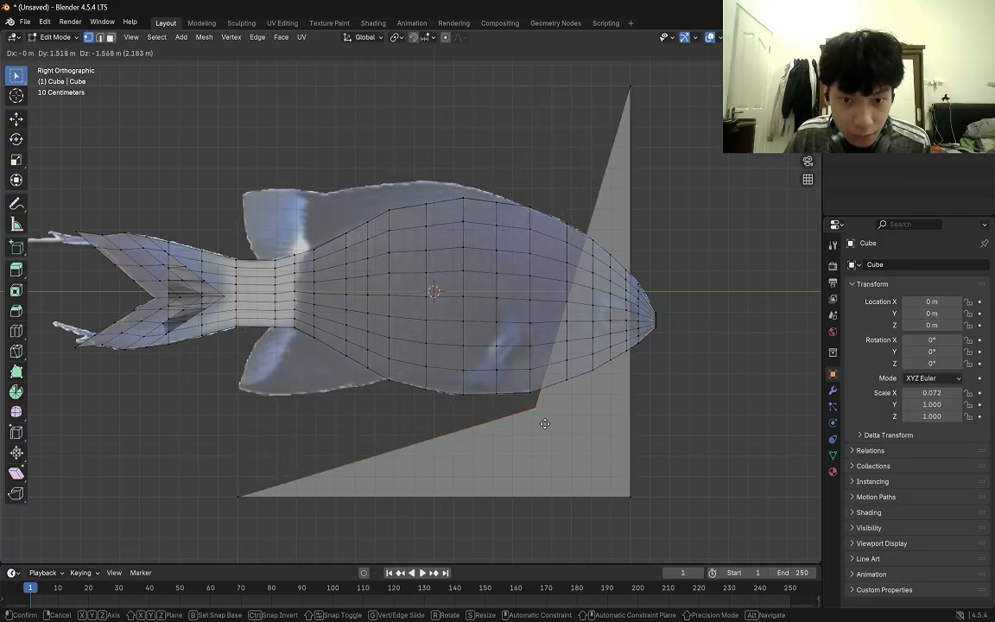
left_click(565, 357)
Compare the plane and fish body with the reference's pectoral fin in wireframe and solid shading.
scroll(564, 356, "up", 3)
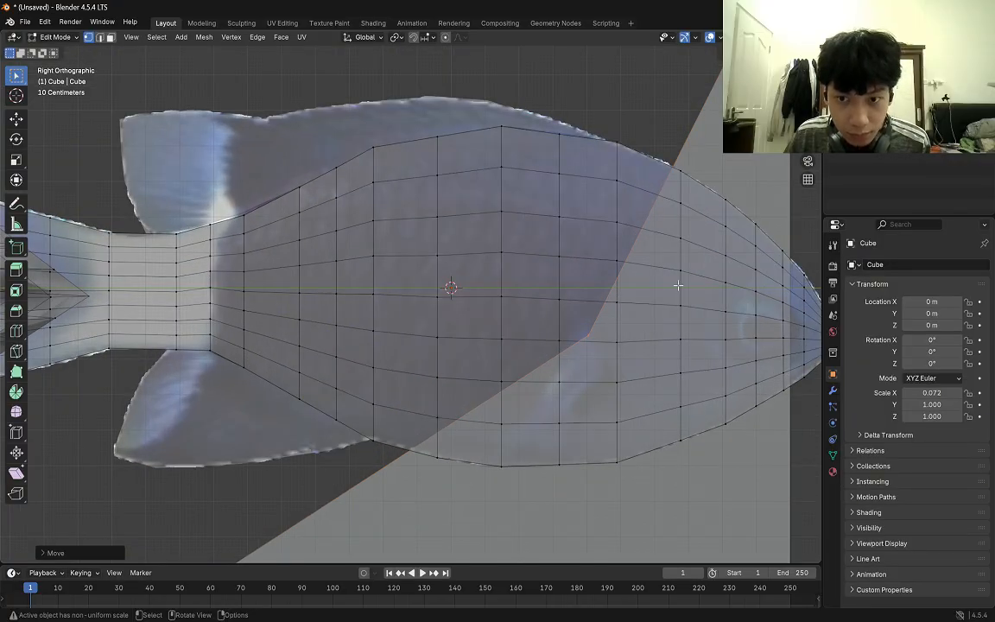
scroll(678, 285, "down", 1)
middle_click_drag(796, 317, 764, 317, "shift")
middle_click_drag(772, 380, 739, 373, "shift")
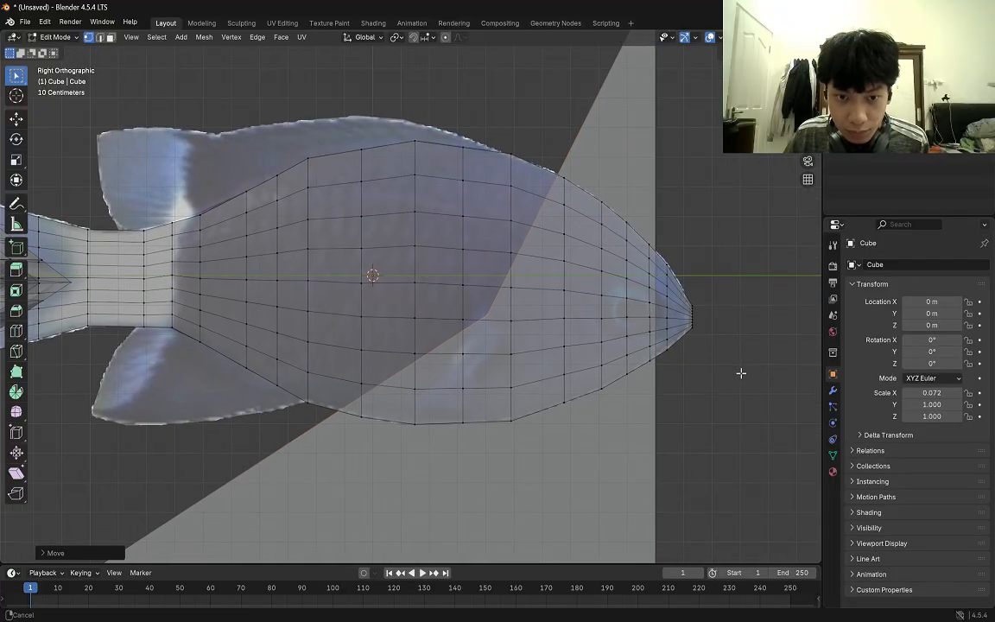
key("z")
key("2")
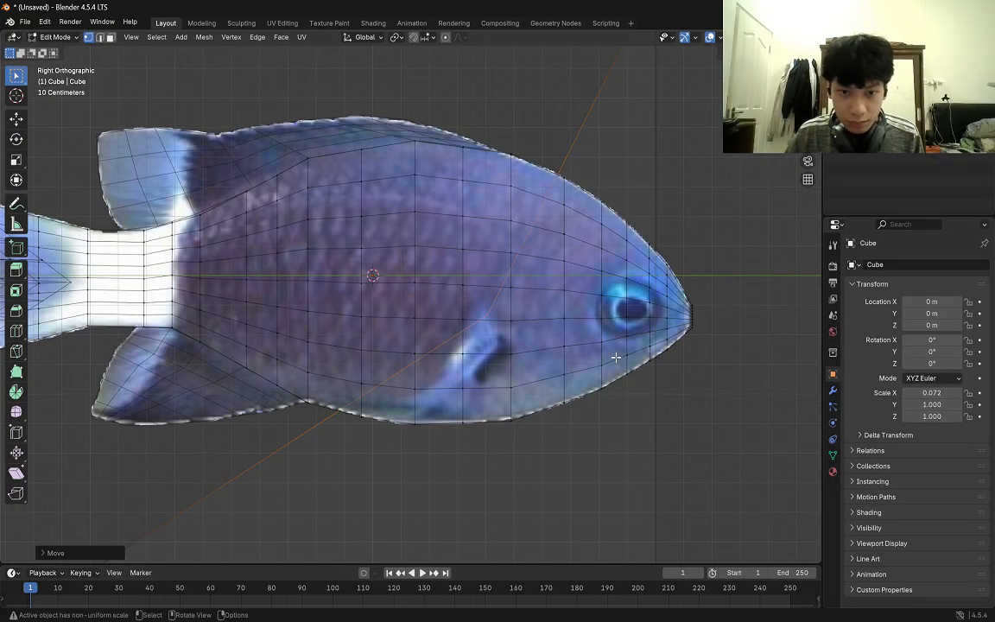
key("z")
left_click(794, 364)
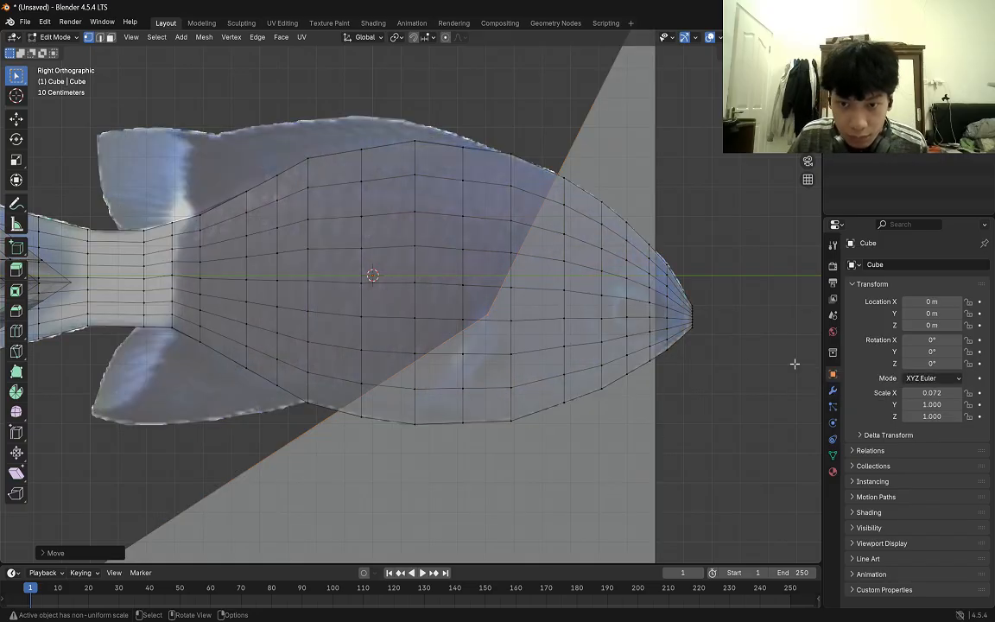
key("ctrl+z")
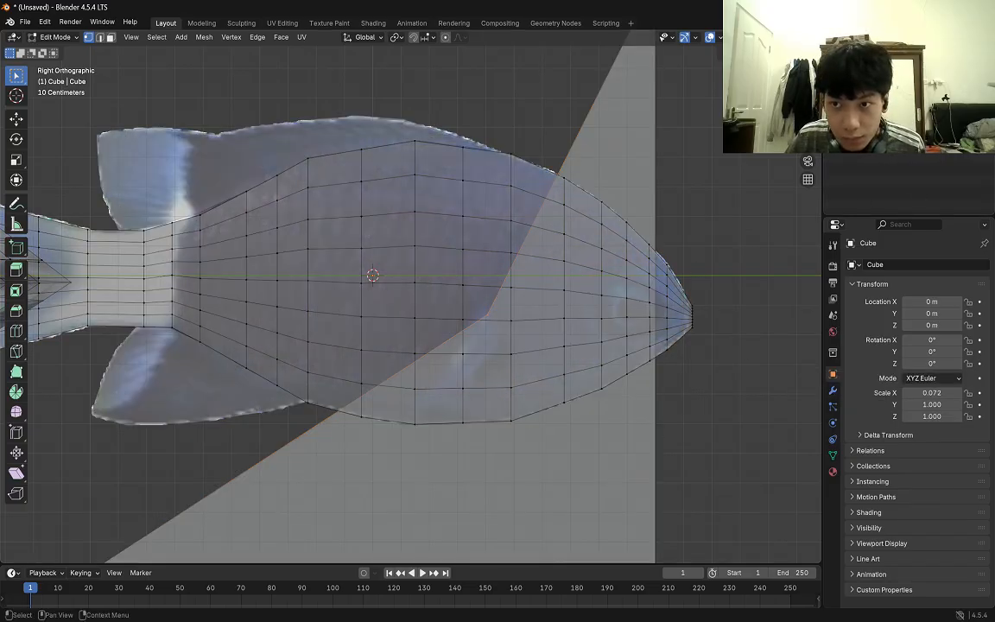
Move the new plane's other three corners in around the reference's pectoral fin.
left_click(890, 113)
scroll(675, 190, "down", 2)
key("g")
Try to bring the plane's upper front corner nearer the pectoral fin's top and check it in wireframe.
key("g")
scroll(452, 368, "up", 4)
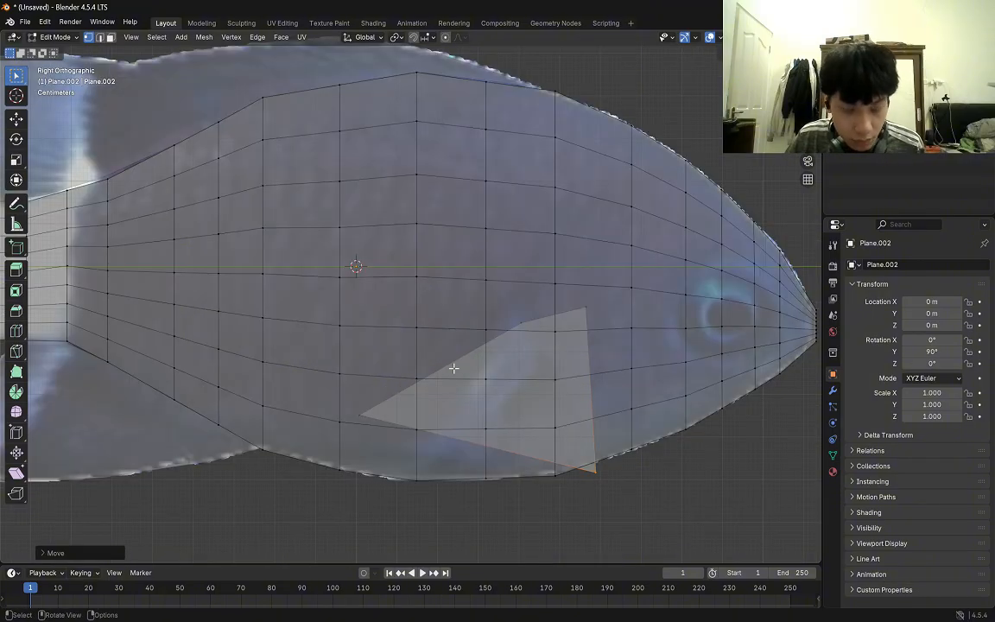
key("Tab")
left_click(452, 369)
key("Tab")
left_click(586, 307)
Try to tighten the plane's upper and lower corners around the pectoral fin's outline.
key("g")
left_click(530, 297)
key("Tab")
key("z")
left_click(444, 366)
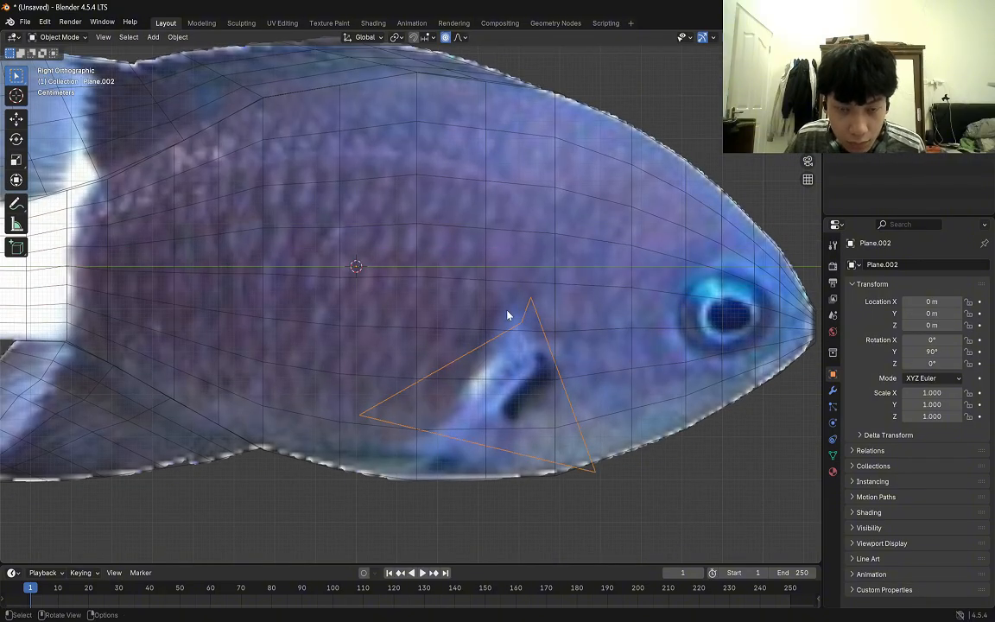
key("Tab")
key("g")
left_click(493, 321)
left_click(380, 431)
key("z")
key("g")
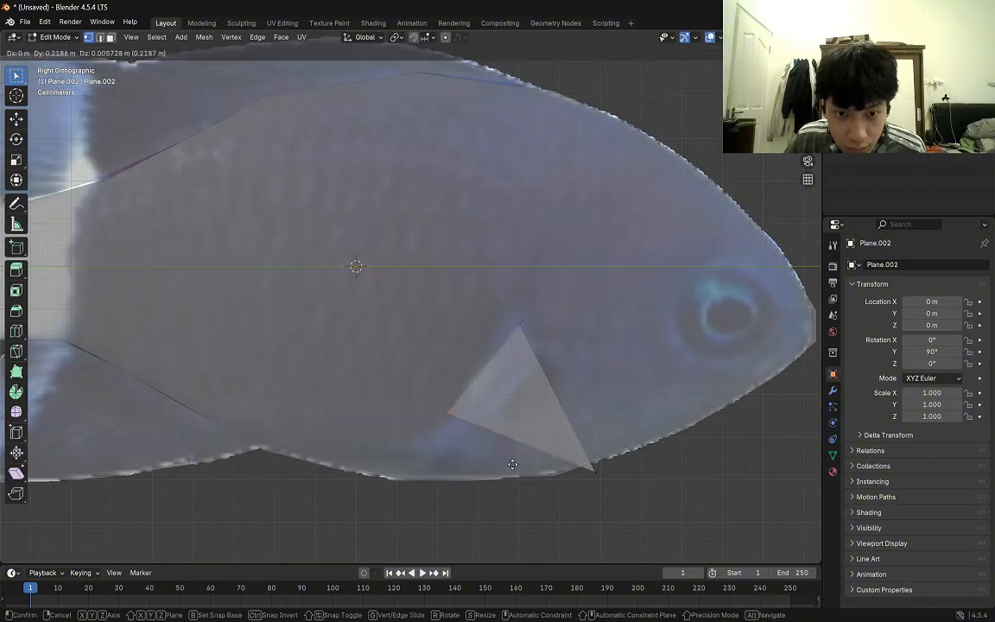
left_click(512, 464)
left_click(627, 503)
key("g")
left_click(609, 500)
Undo the plane's recent corner moves, stepping back and forth to the state with only the two upper corners placed.
key("ctrl+z")
key("ctrl+z")
key("ctrl+z")
key("ctrl+z")
key("ctrl+z")
key("ctrl+z")
key("ctrl+z")
key("ctrl+z")
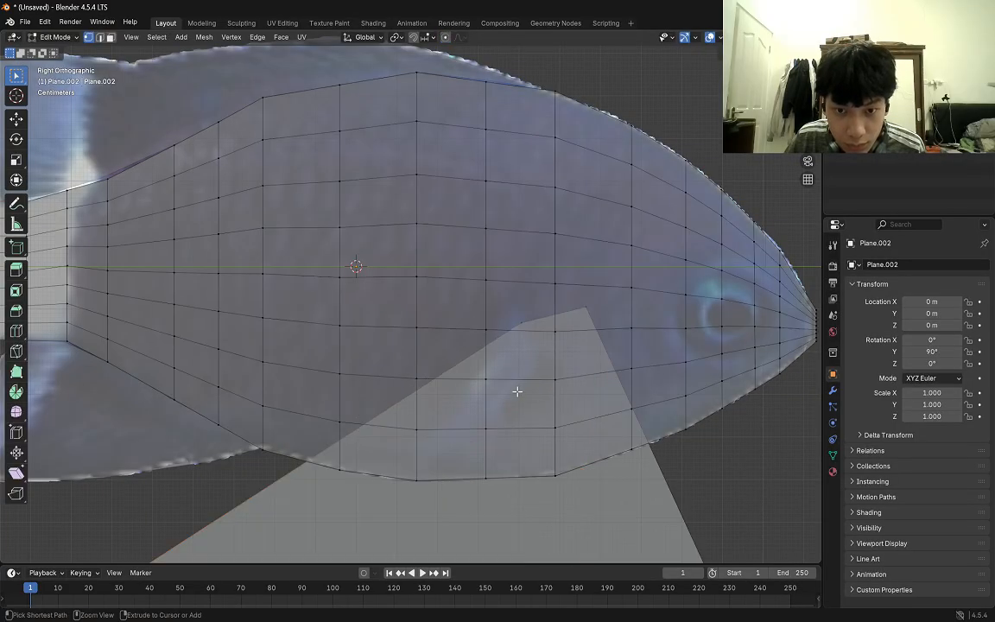
key("ctrl+shift+z")
key("ctrl+shift+z")
scroll(517, 391, "down", 1)
key("ctrl+shift+z")
key("ctrl+shift+z")
scroll(610, 415, "down", 3)
scroll(442, 377, "up", 1)
scroll(469, 300, "up", 1)
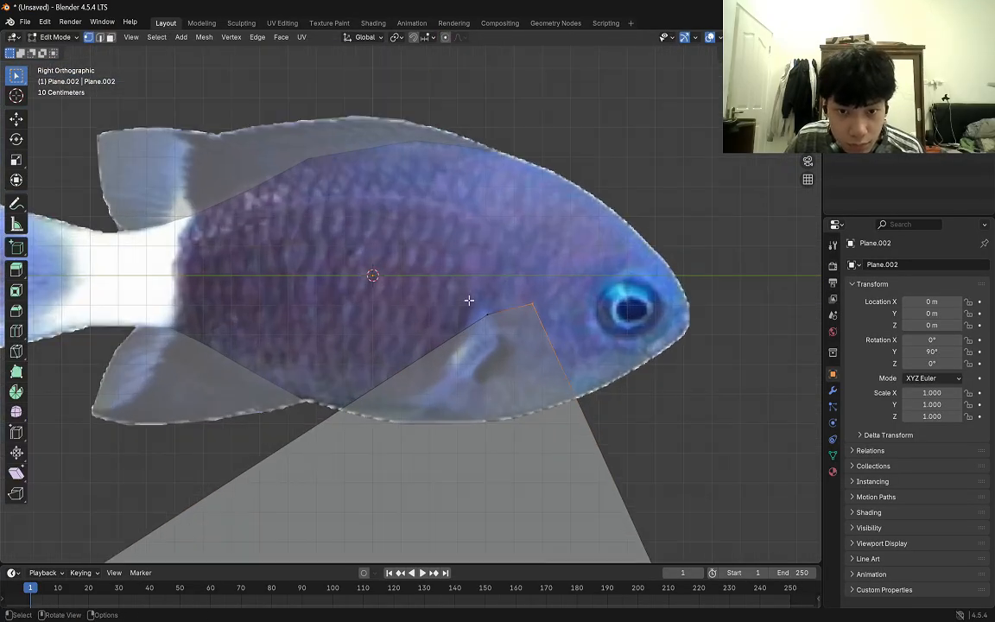
Move the plane's corners onto the outline of the pectoral fin in the reference.
key("g")
left_click_drag(501, 279, 566, 338)
scroll(510, 345, "down", 2)
left_click_drag(182, 471, 226, 505)
scroll(475, 373, "up", 6)
key("g")
left_click(639, 434)
key("g")
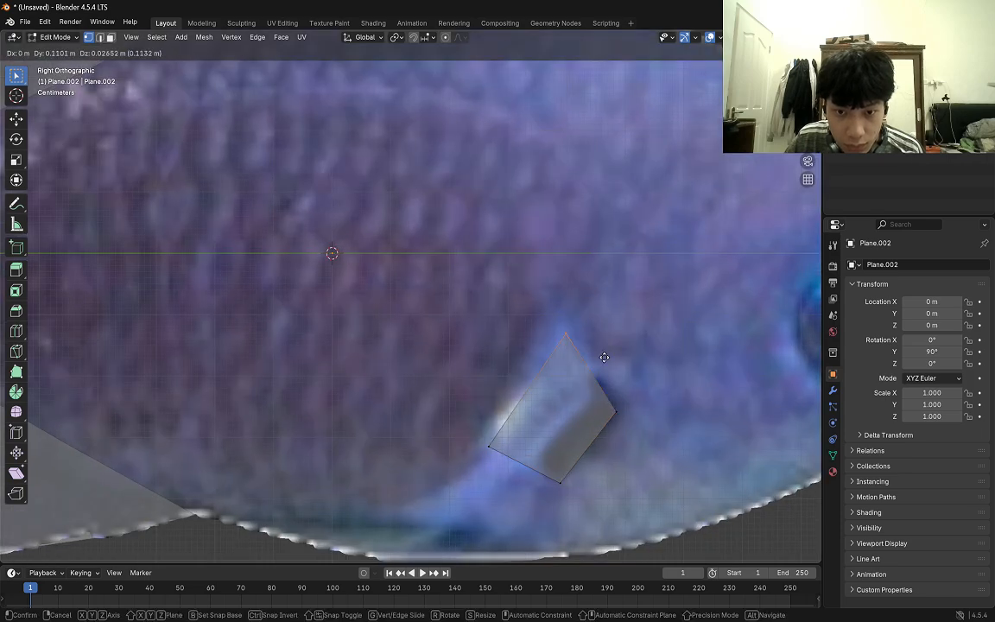
left_click(475, 417)
scroll(527, 344, "down", 3)
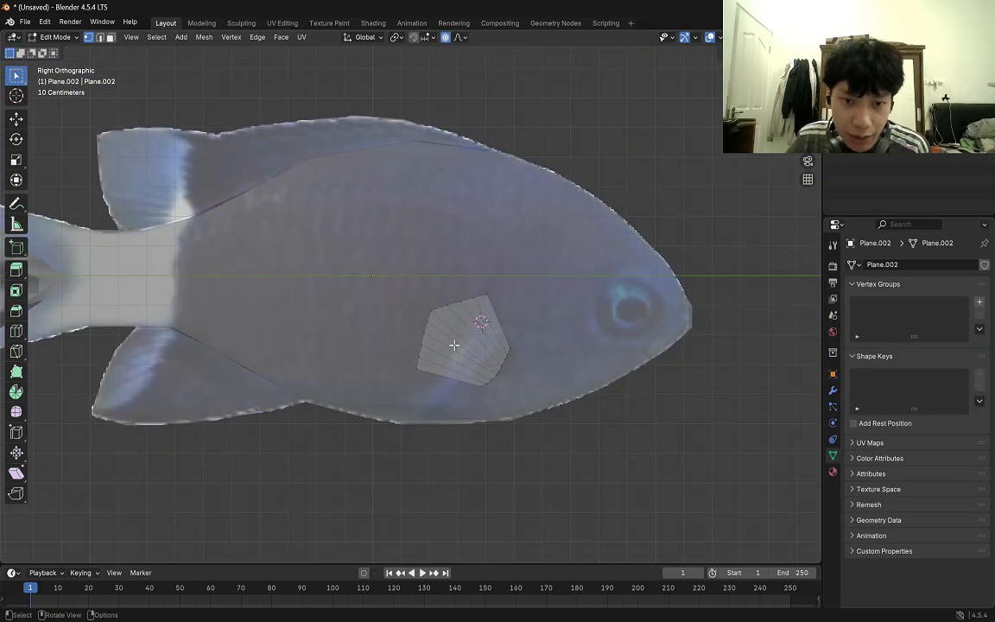
Examine the pectoral fin mesh against the fish body from several angles and leave Edit Mode.
middle_click_drag(448, 304, 587, 313)
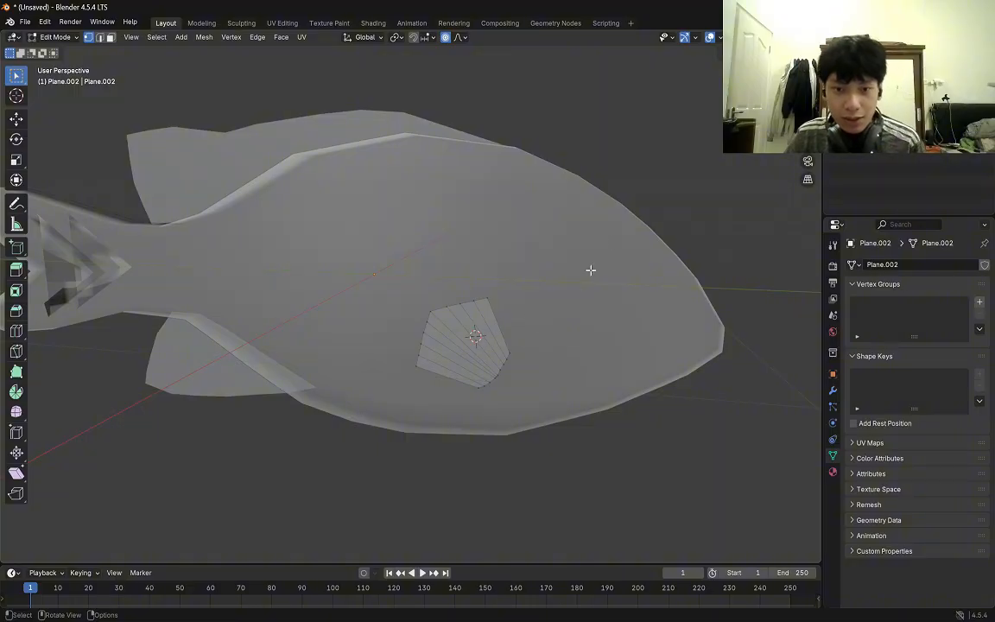
middle_click_drag(590, 268, 591, 303)
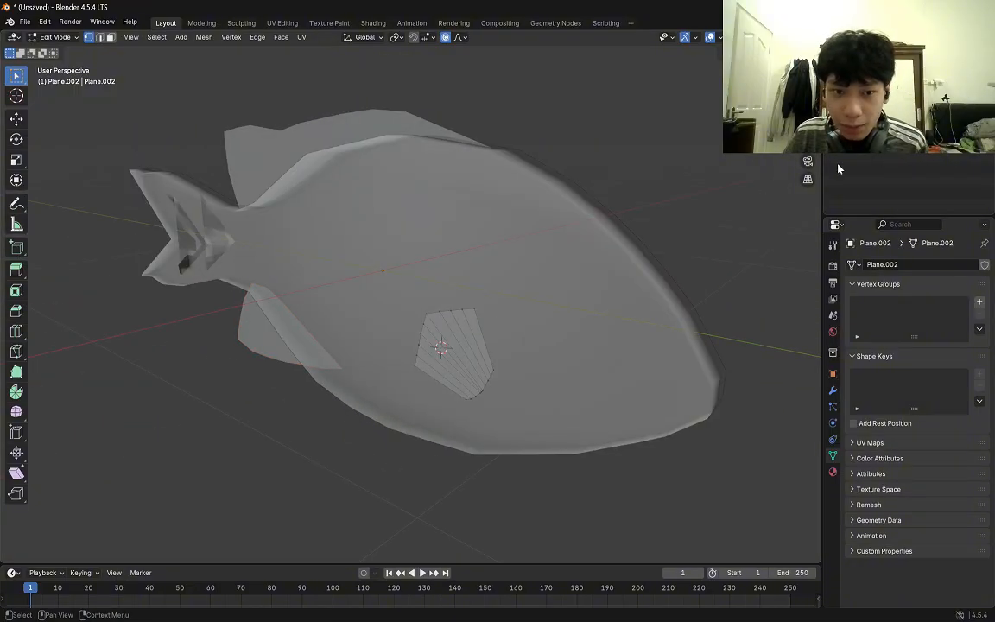
middle_click_drag(668, 205, 645, 203)
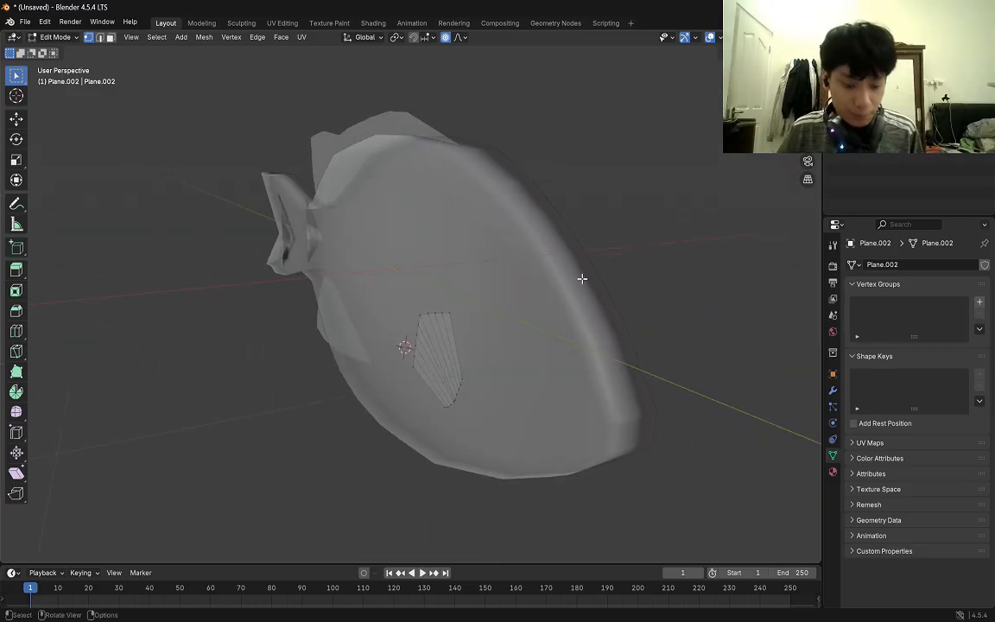
key("Tab")
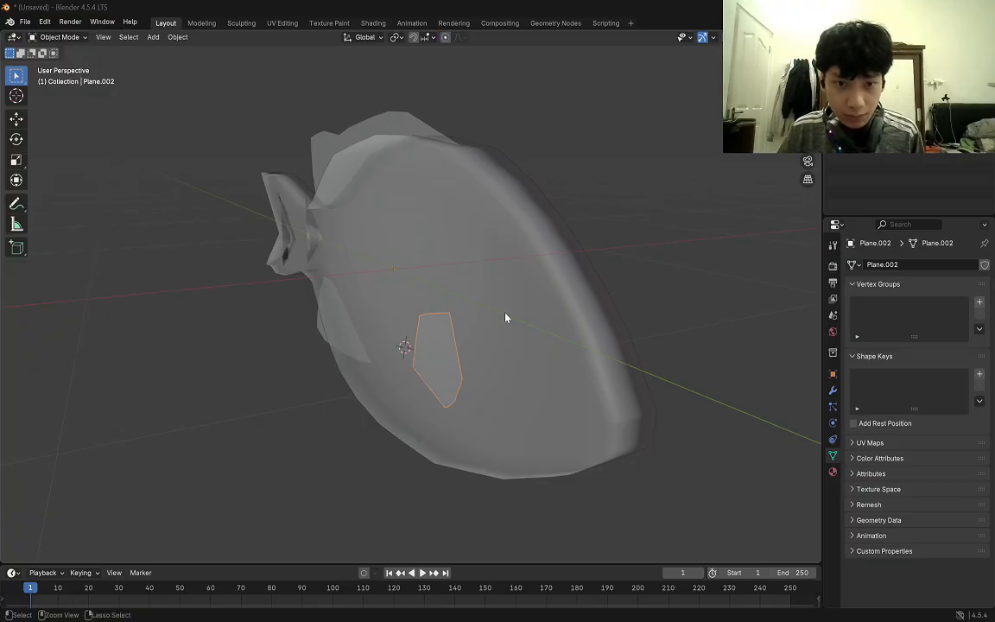
key("Tab")
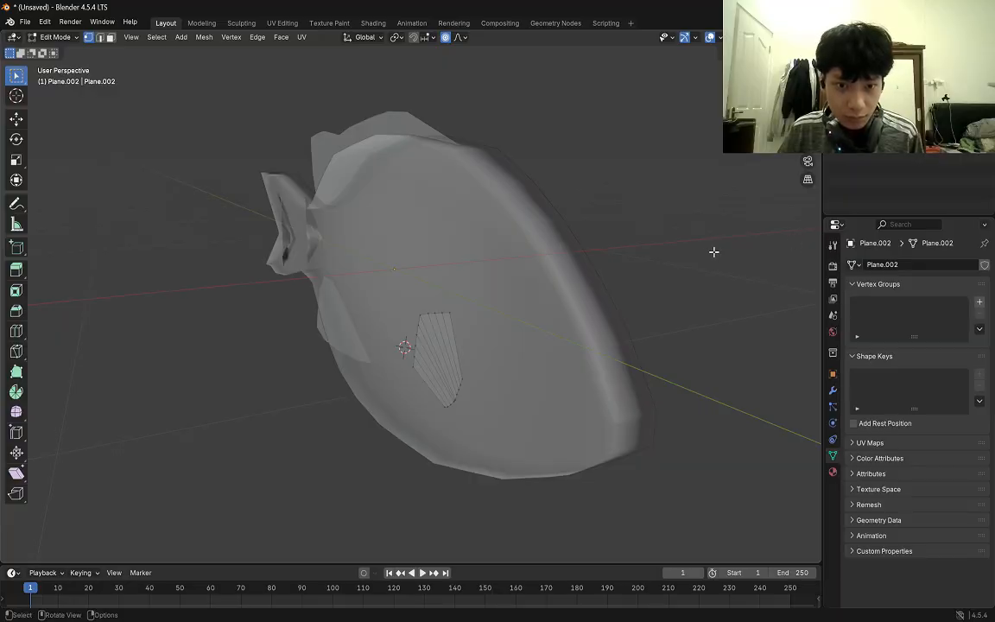
key("Tab")
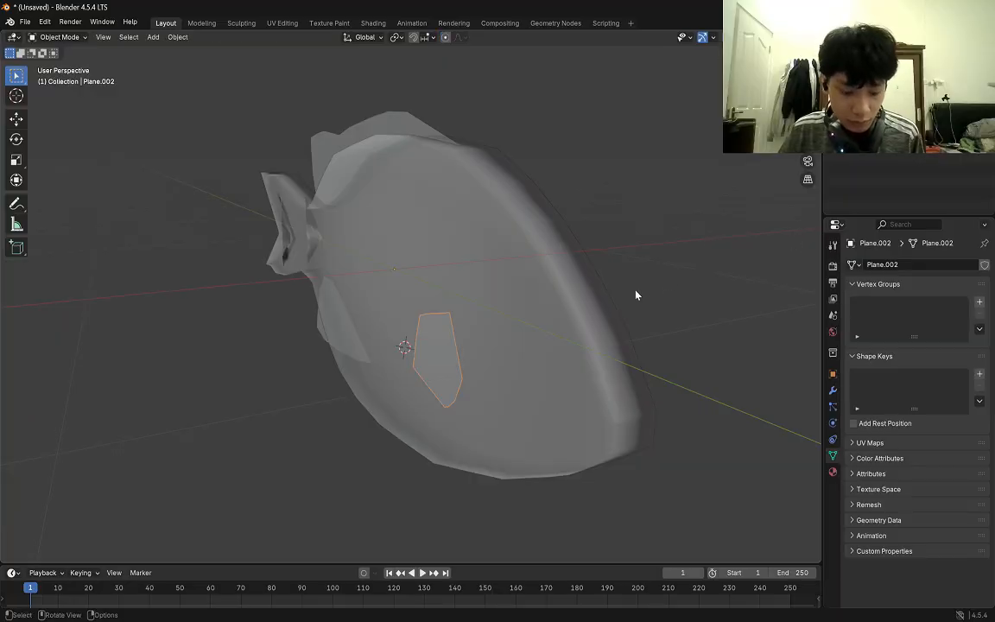
Try to scale the pectoral fin along the global Z axis.
key("s")
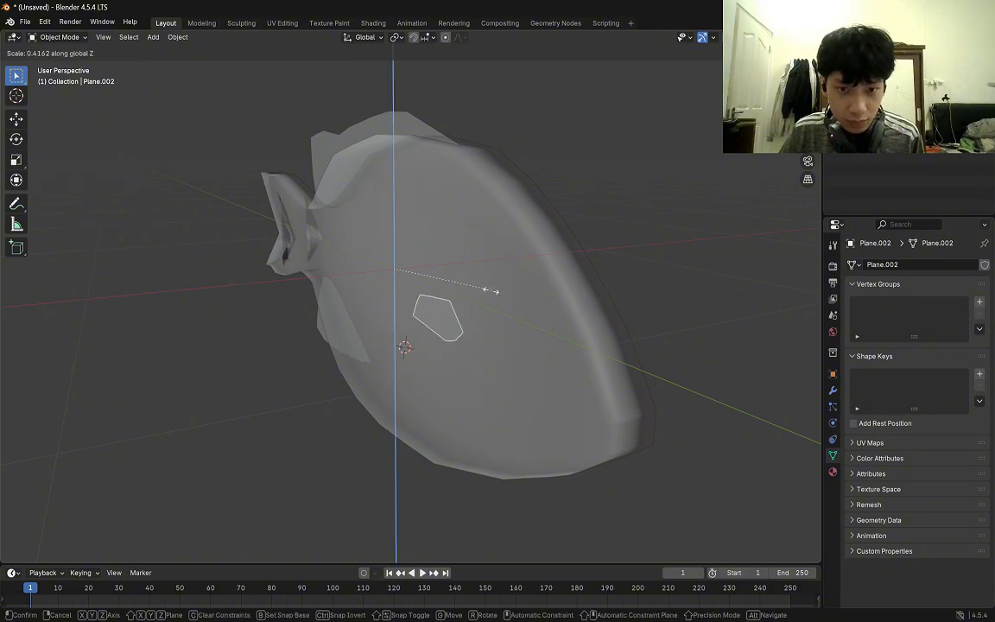
left_click(459, 295)
key("ctrl+z")
key("s")
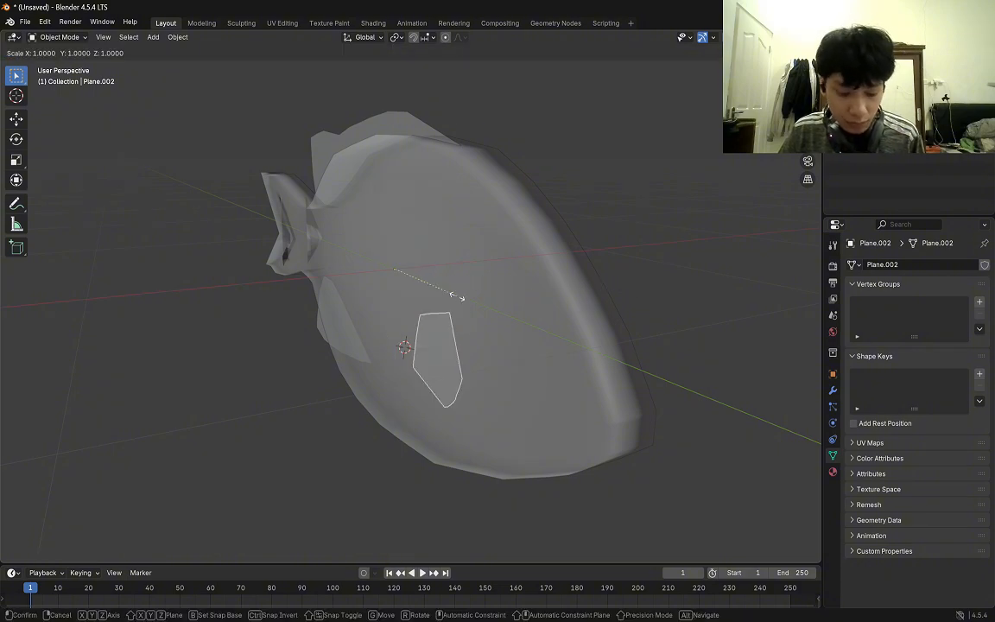
key("x")
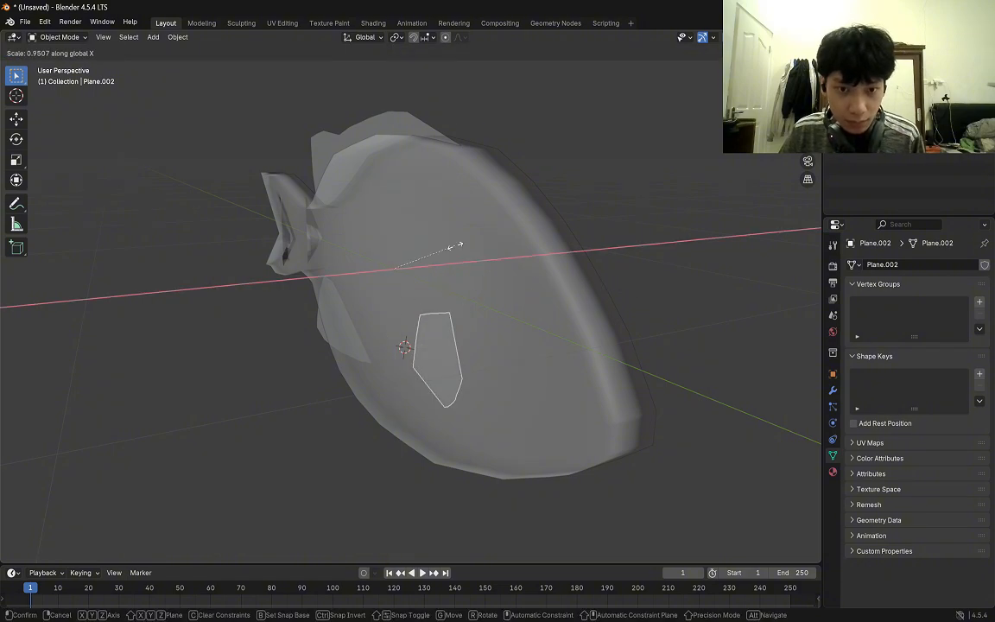
right_click(456, 247)
key("KP_3")
middle_click_drag(586, 248, 586, 311)
key("Tab")
key("a")
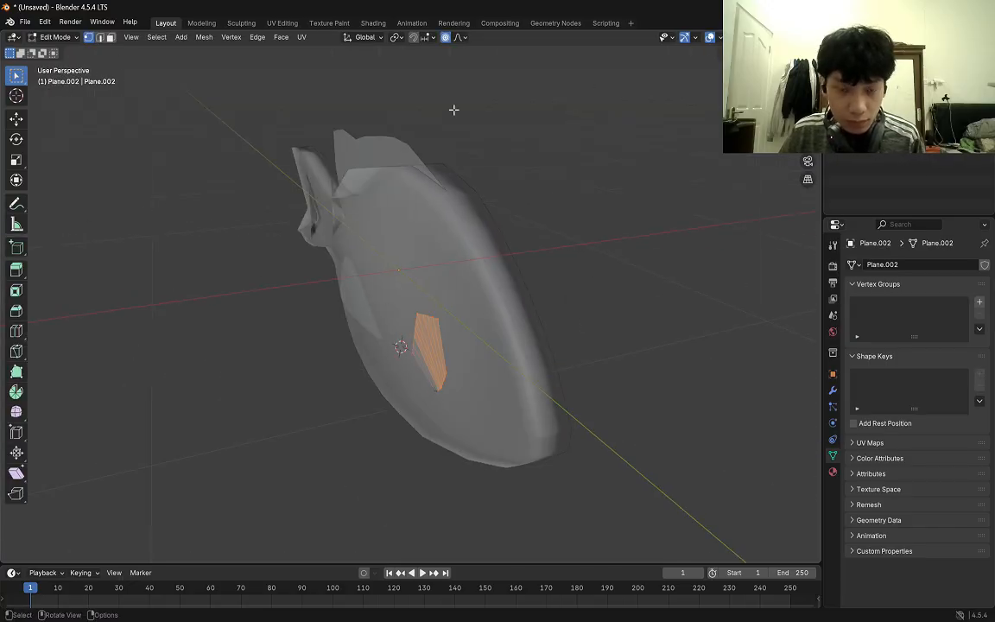
key("a")
key("Tab")
key("s")
key("y")
right_click(635, 254)
middle_click_drag(635, 255, 669, 283)
key("s")
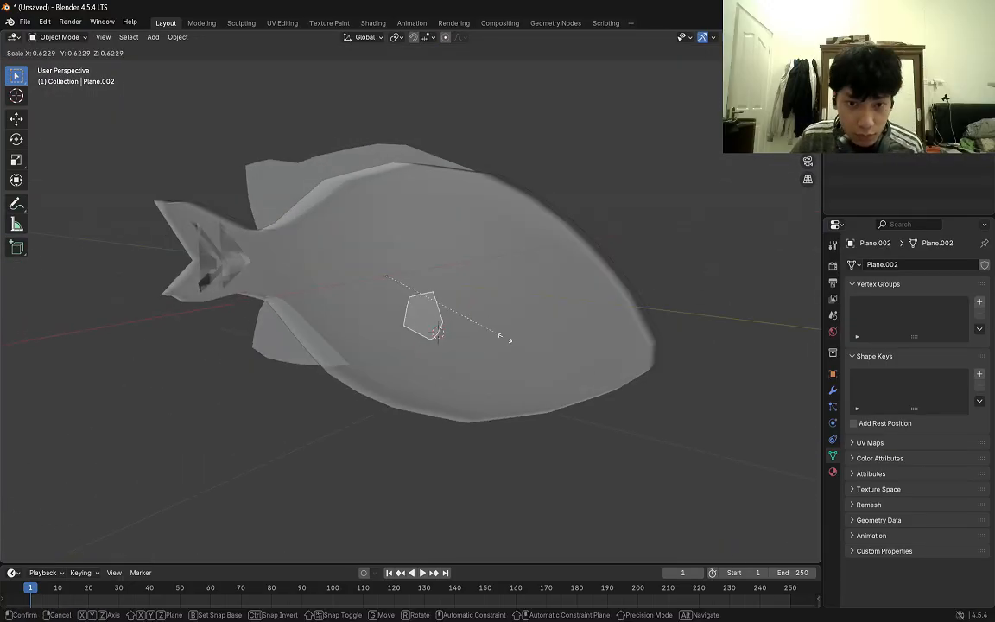
right_click(573, 348)
Offset the pectoral fin sideways from the body by setting its X location to about 0.19 m.
left_click(832, 373)
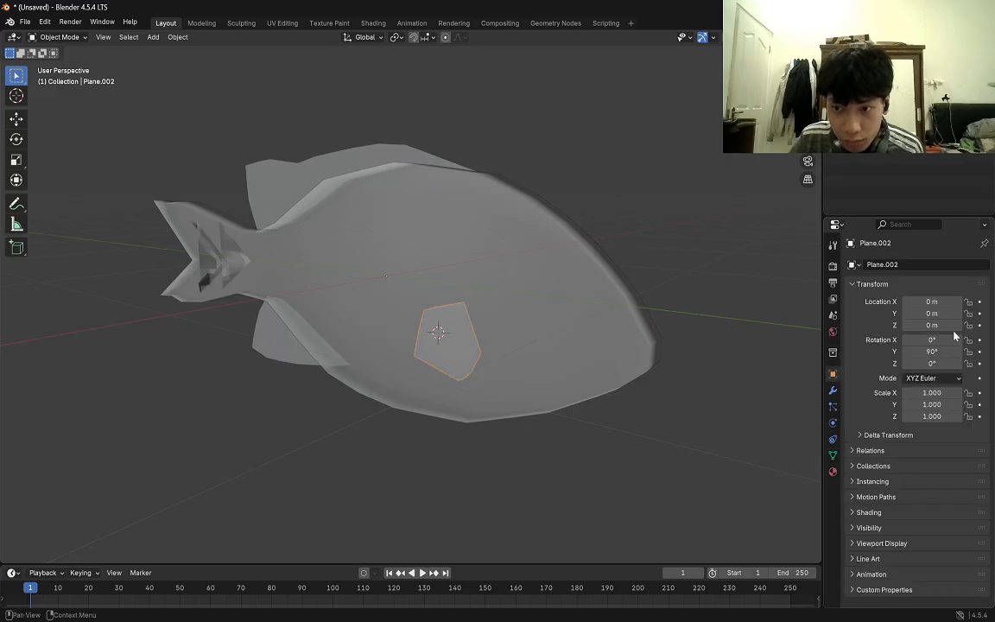
left_click_drag(930, 302, 953, 302)
middle_click_drag(743, 298, 669, 298)
left_click_drag(924, 303, 912, 303)
mouse_move(695, 292)
middle_mouse_down()
mouse_move(748, 289)
mouse_move(686, 290)
middle_mouse_up()
left_click_drag(923, 303, 925, 302)
middle_click_drag(742, 297, 753, 300)
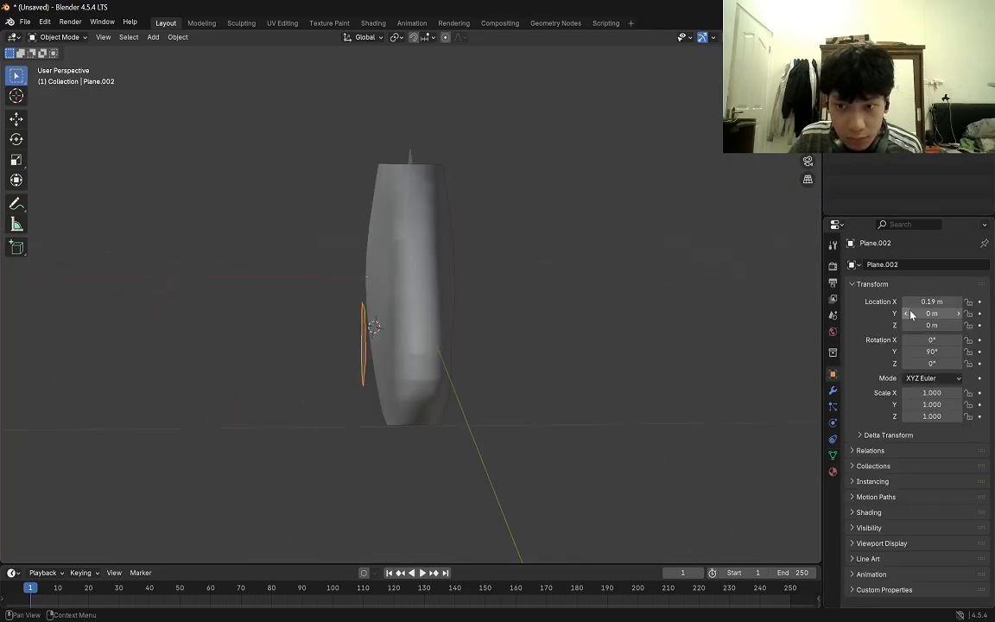
Try the pectoral fin at an X location of 0.01 m with a Z rotation of about -23°.
left_click_drag(920, 325, 929, 325)
mouse_move(922, 353)
left_mouse_down()
mouse_move(946, 352)
mouse_move(908, 363)
left_mouse_up()
middle_click_drag(701, 321, 725, 316)
left_click_drag(926, 302, 910, 302)
middle_click_drag(734, 311, 695, 315)
left_click_drag(922, 363, 928, 363)
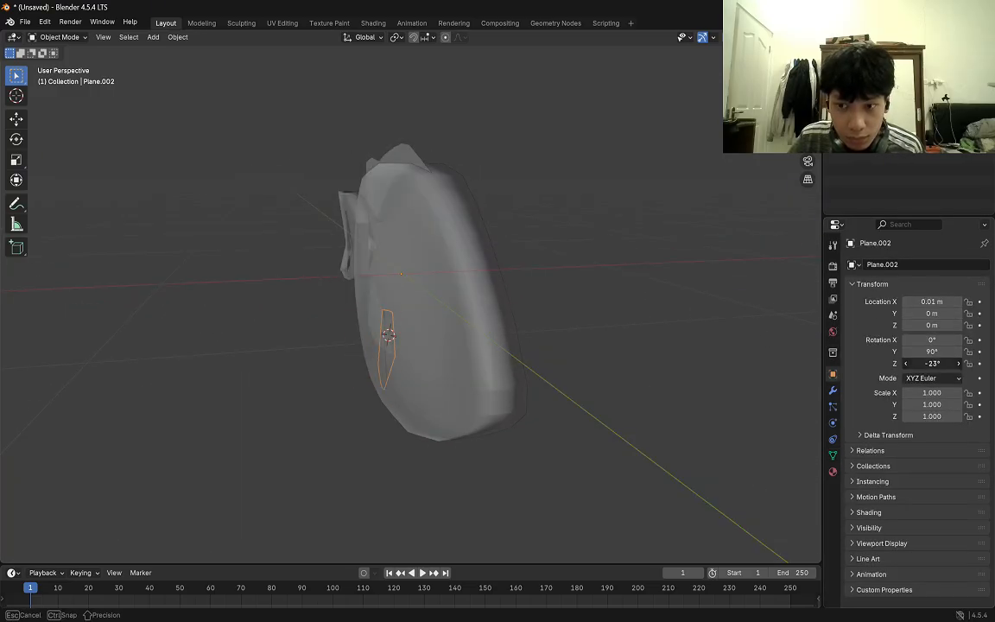
Angle the pectoral fin out from the body with an X location of 0.47 m and a Z rotation of 43°.
middle_click_drag(706, 307, 642, 319)
left_click_drag(935, 301, 945, 301)
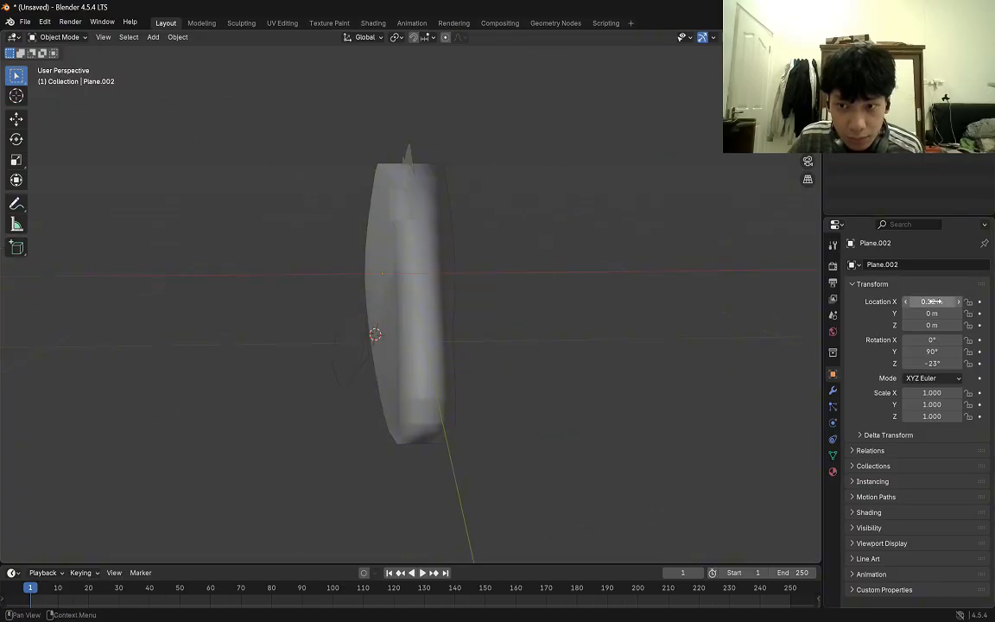
middle_click_drag(764, 302, 50, 361)
left_click(907, 303)
left_click(907, 303)
middle_click_drag(725, 315, 585, 307)
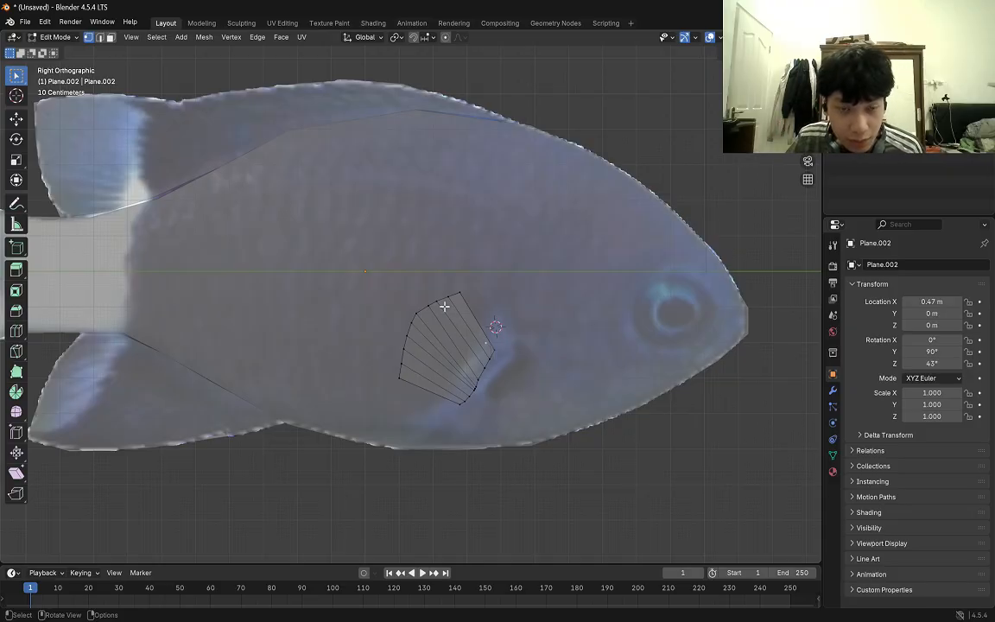
Join the pectoral fin into the fish body object and check it from the side.
key("Tab")
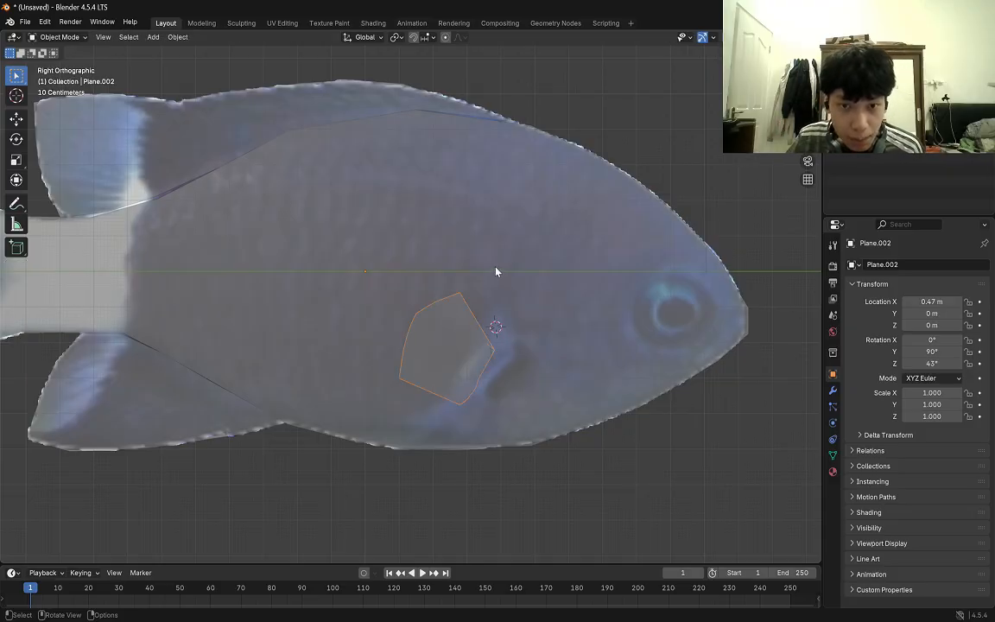
left_click(457, 219, "shift")
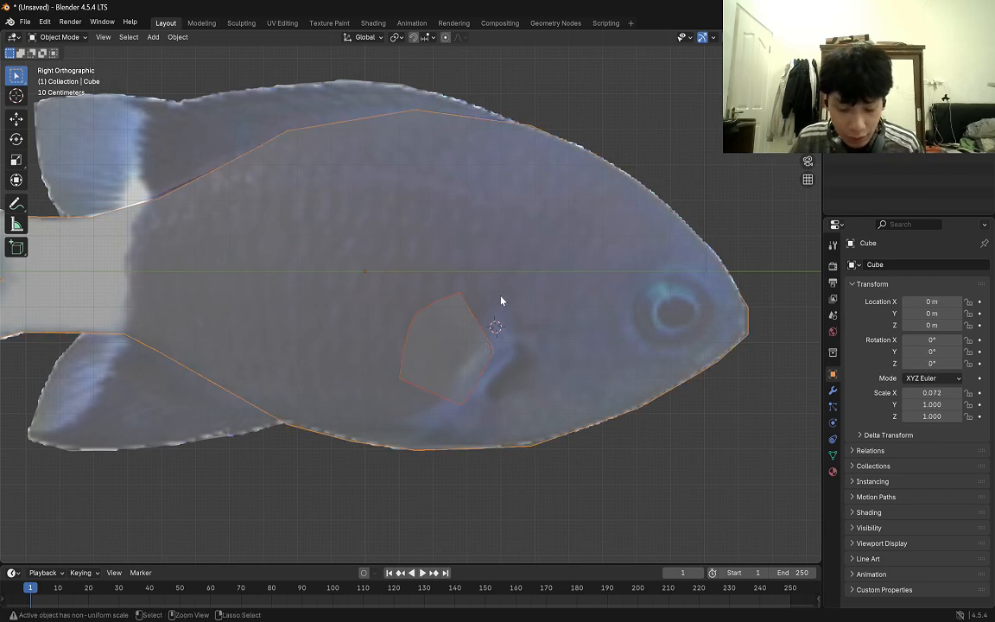
key("ctrl+j")
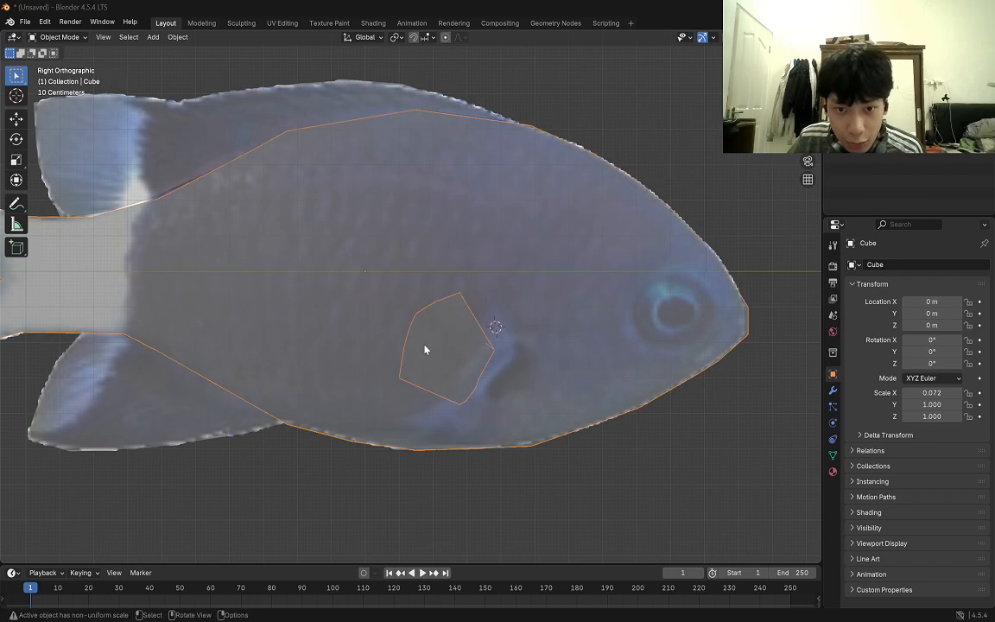
middle_click_drag(706, 191, 656, 367)
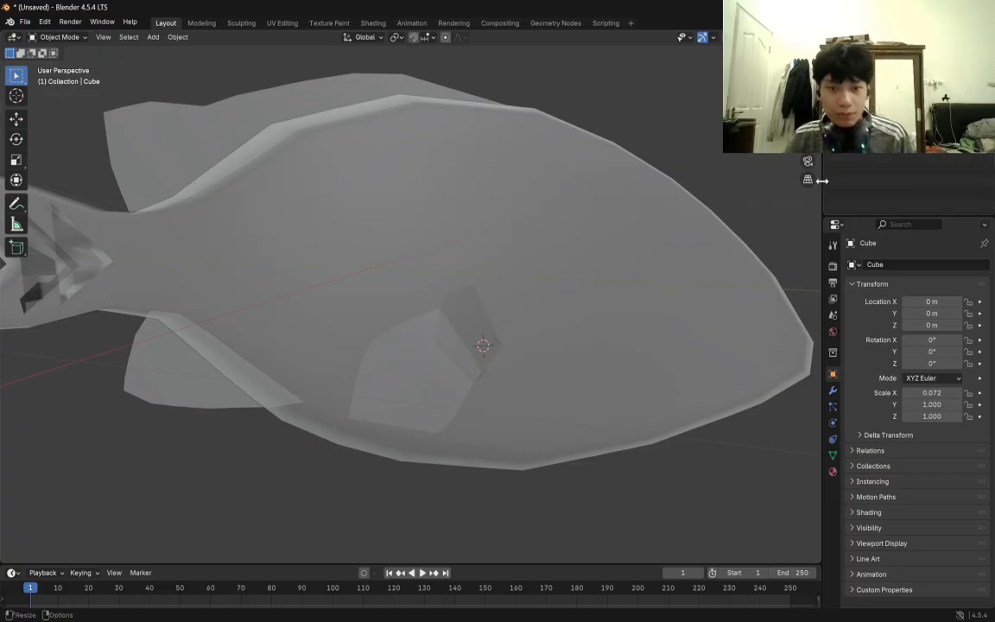
middle_click_drag(610, 193, 650, 193)
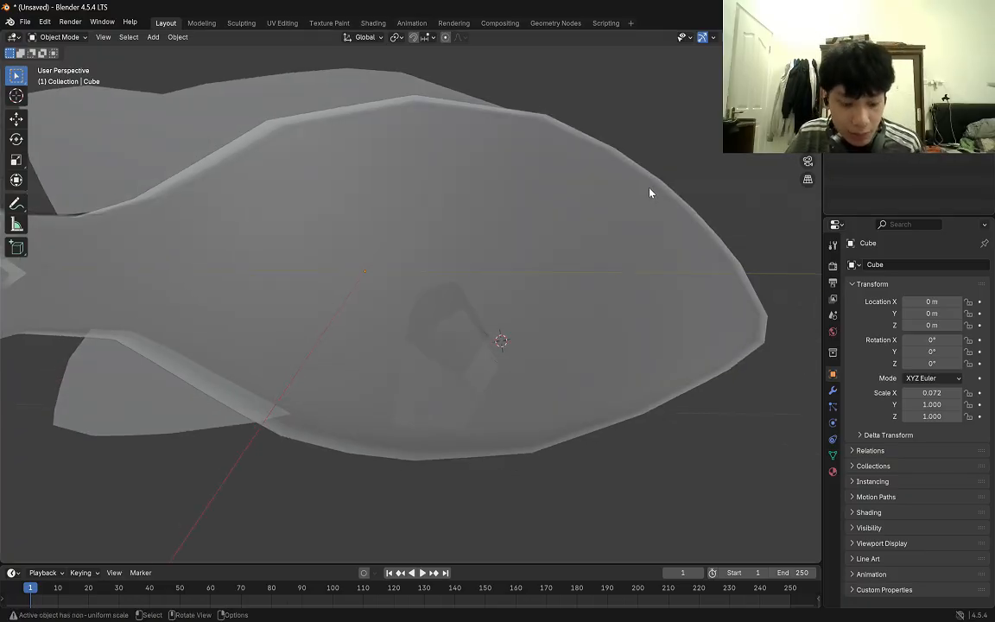
Try a Solidify modifier on the joined fish body, remove it and return to Object Mode.
key("Tab")
key("KP_3")
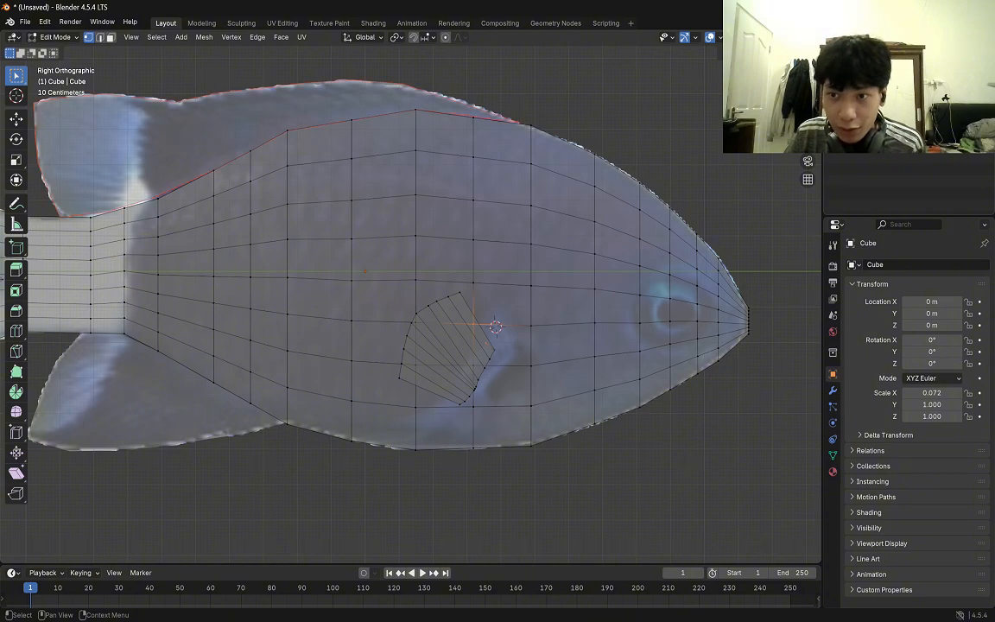
left_click(833, 392)
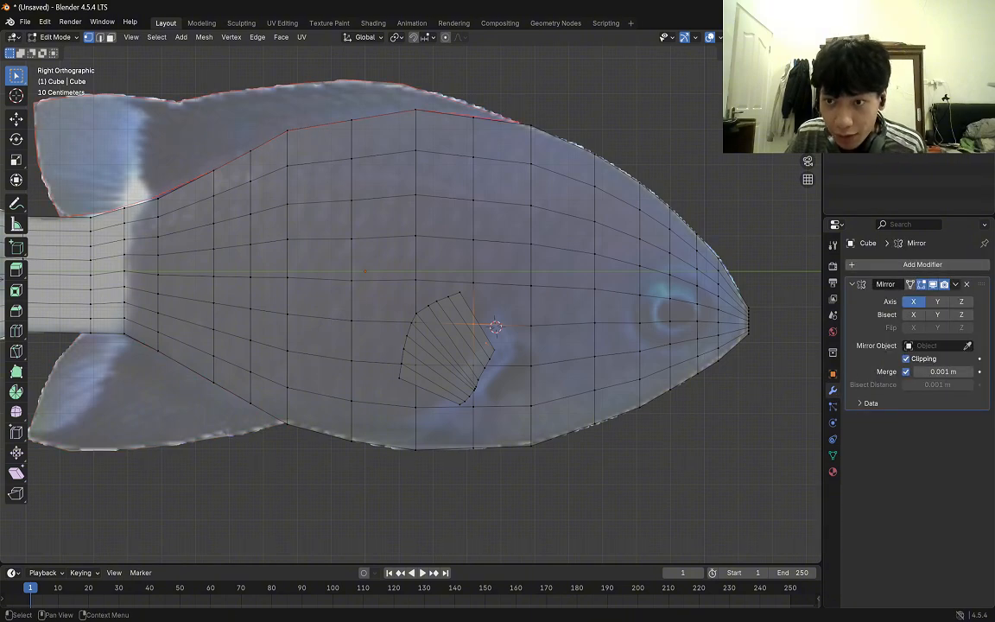
double_click(879, 91)
key("Escape")
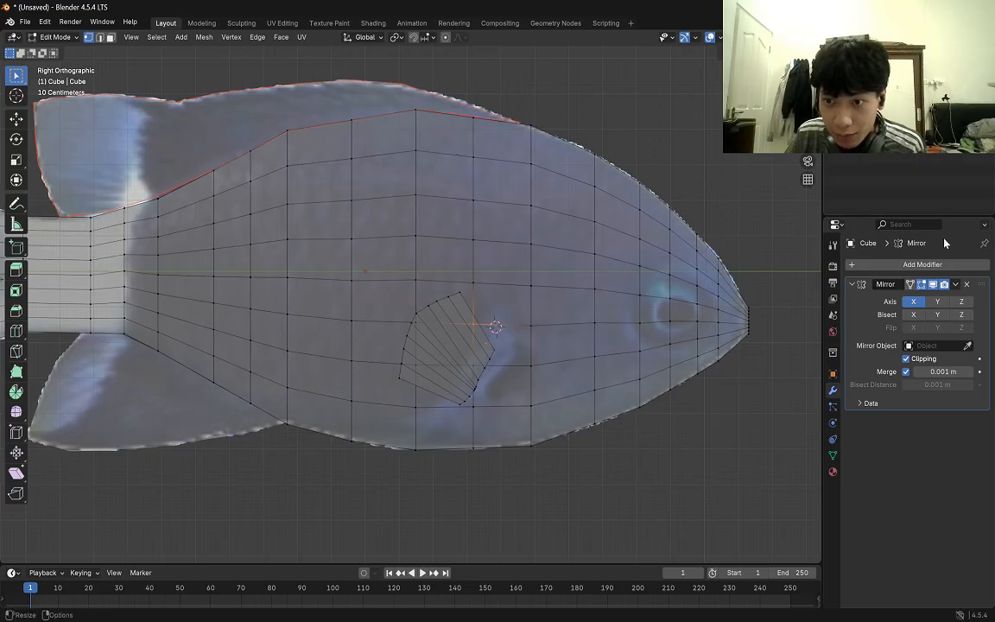
left_click(900, 266)
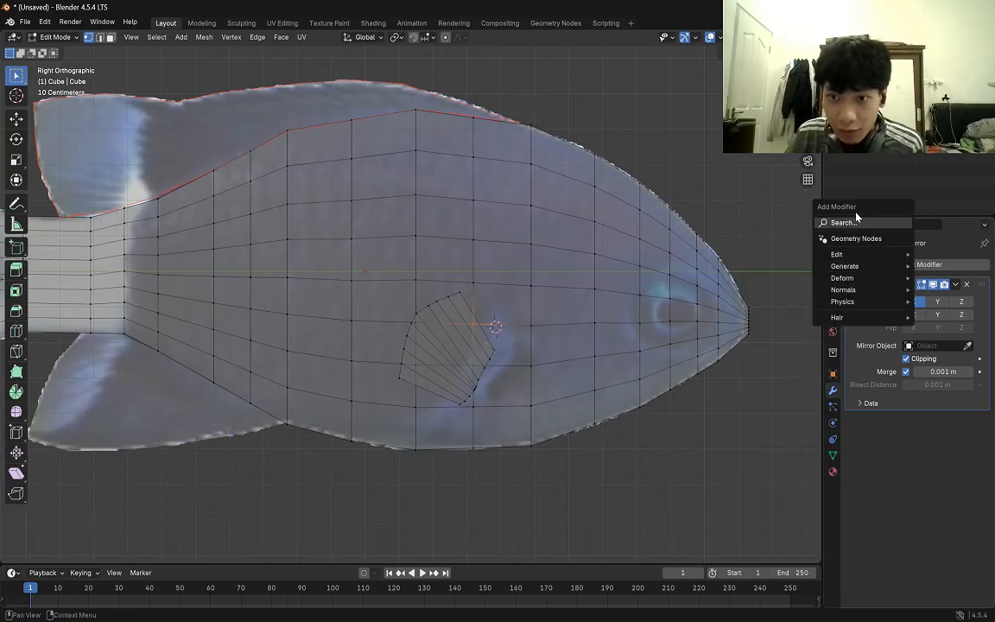
type("sol")
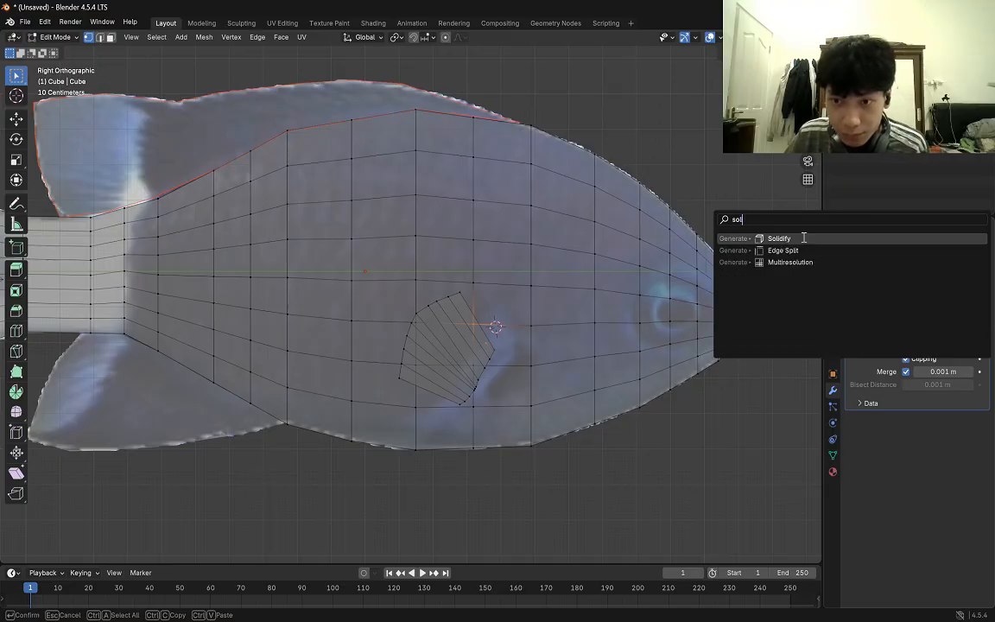
left_click(777, 238)
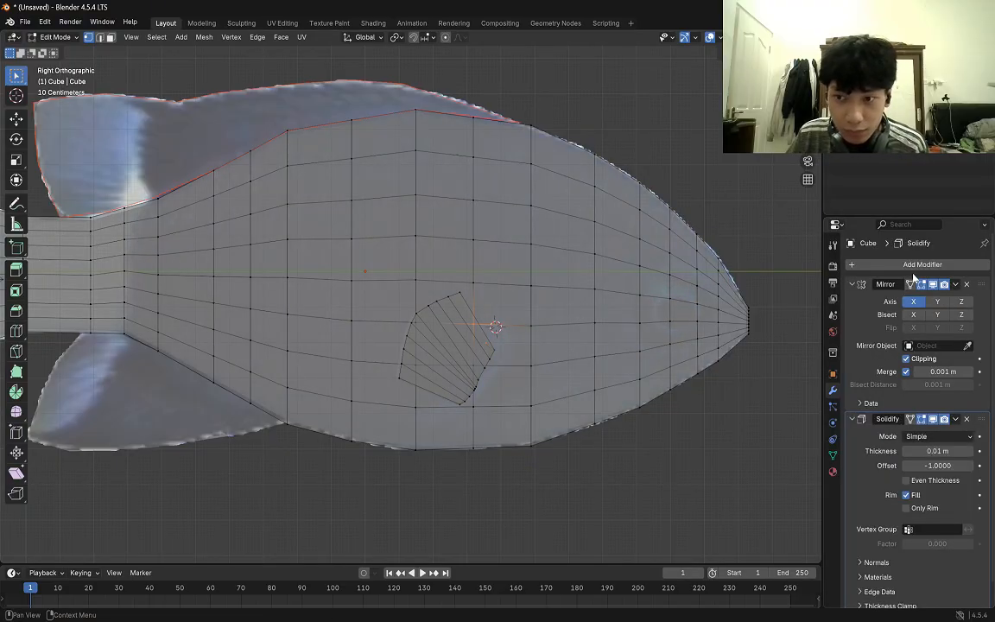
left_click(966, 419)
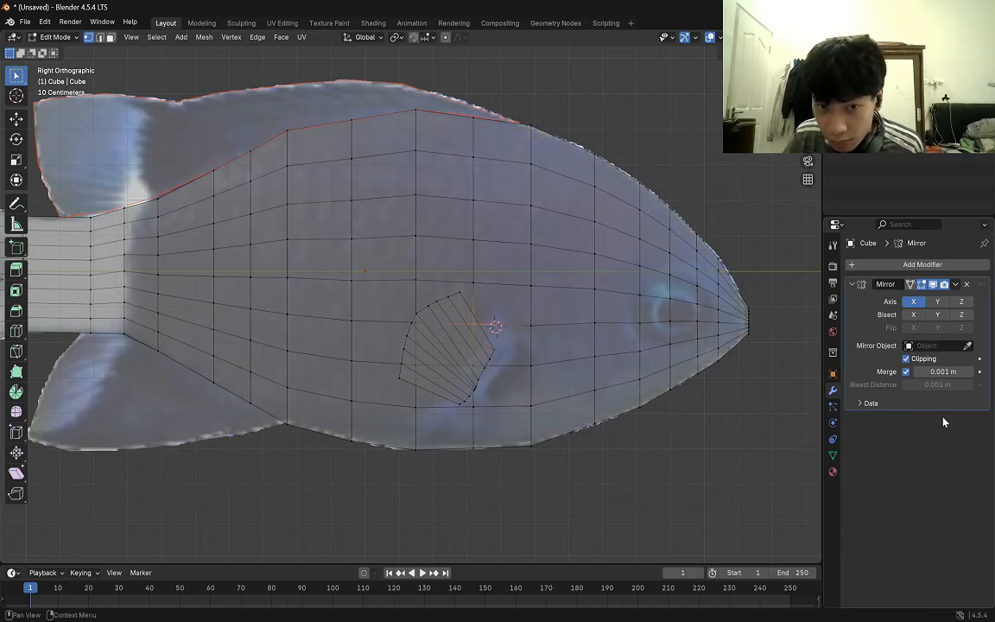
key("Tab")
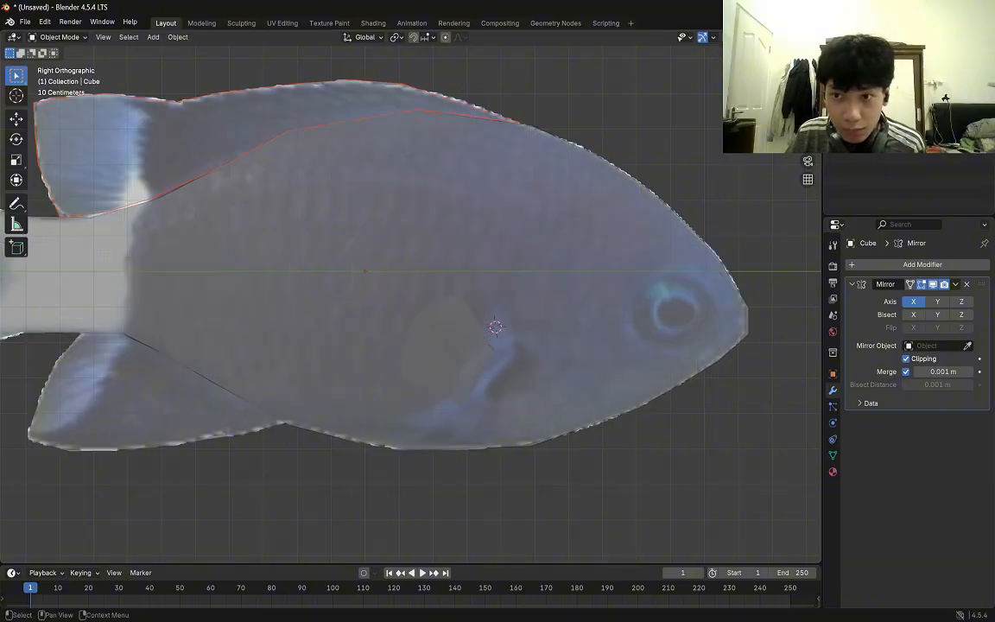
Add a Solidify modifier with a thickness of 0.02 m to the dorsal fin.
left_click(872, 101)
left_click(872, 114)
left_click(872, 101)
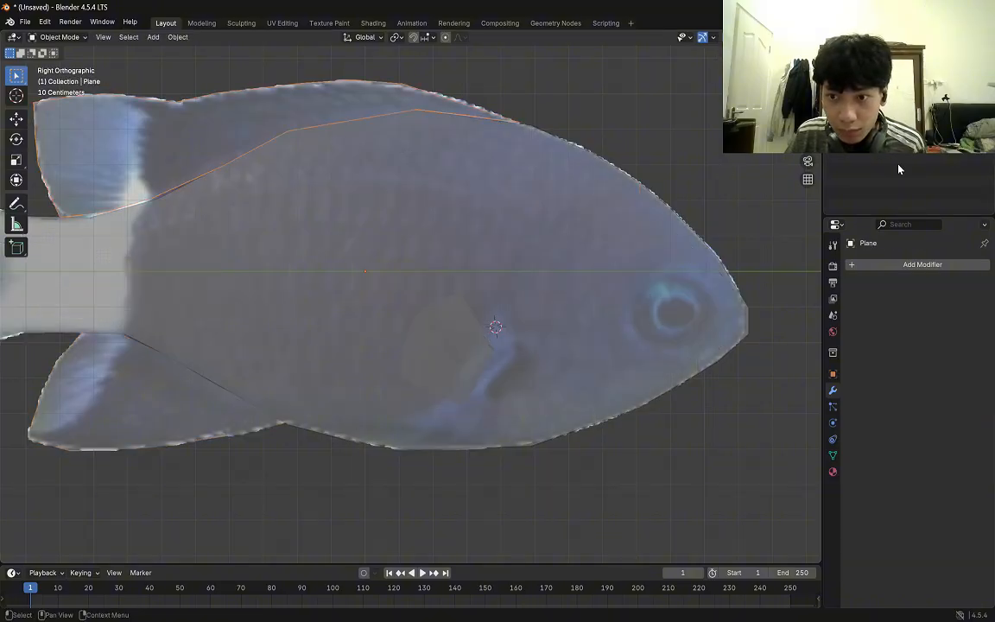
left_click(922, 264)
type("solid")
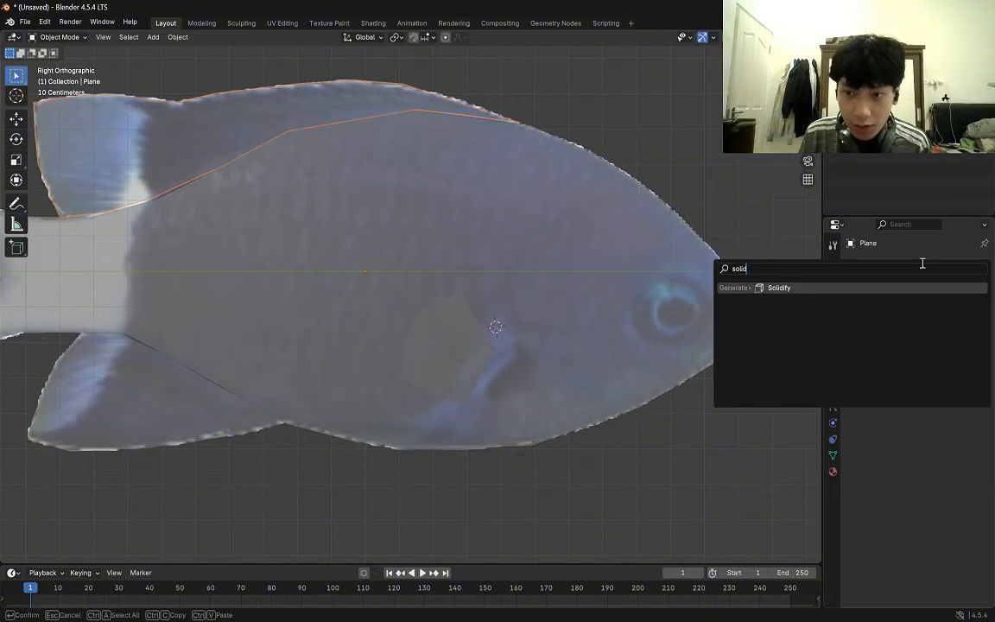
key("Return")
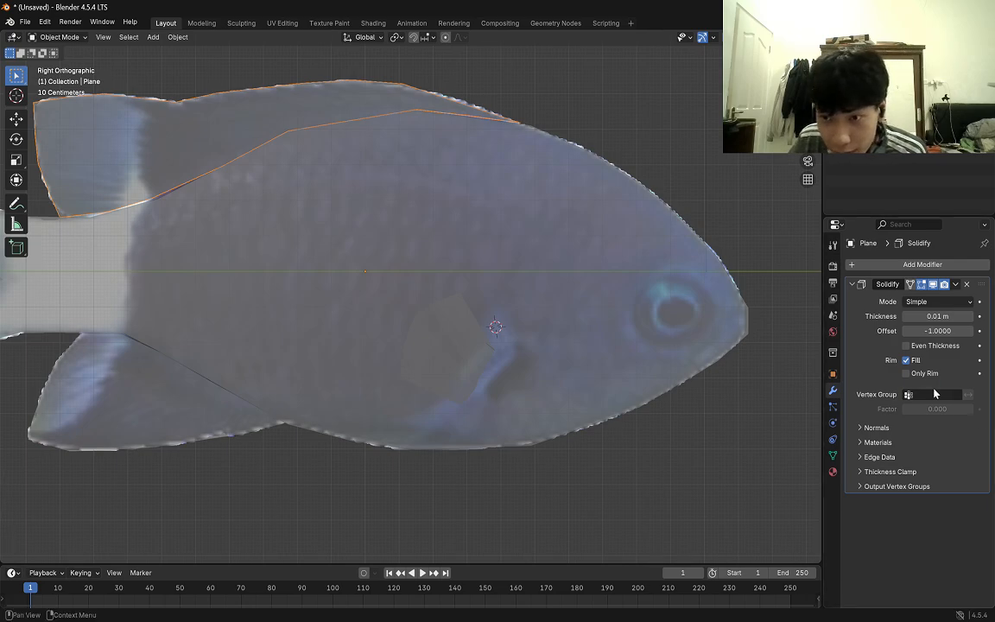
left_click(938, 301)
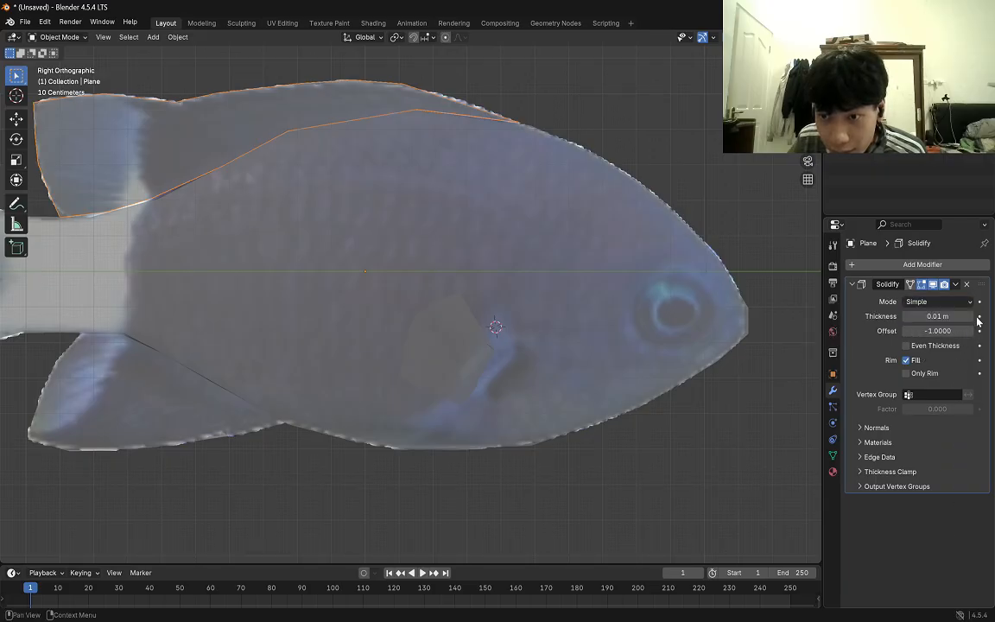
left_click(971, 317)
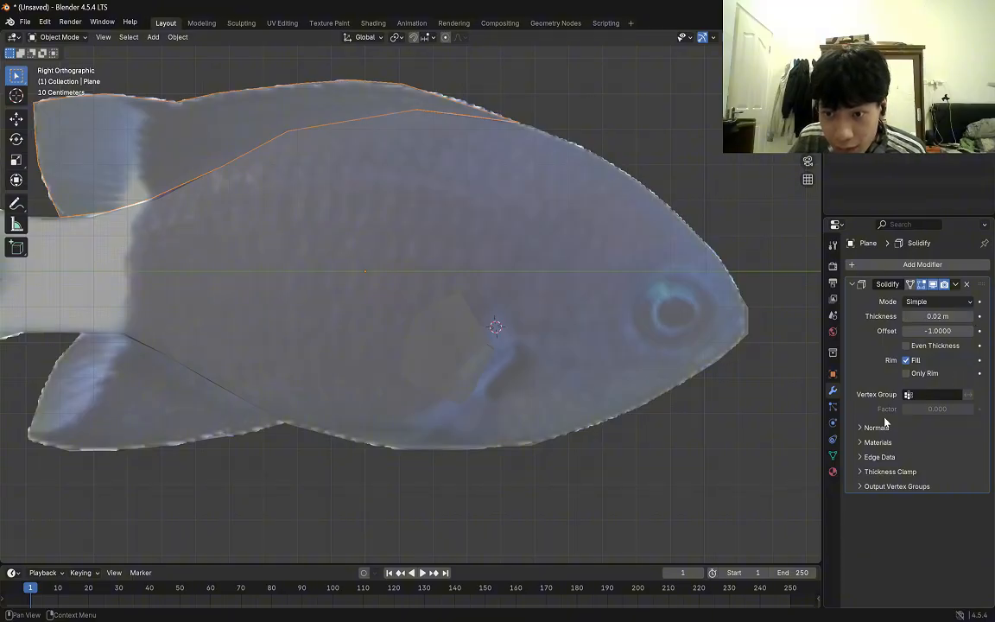
Apply Shade Smooth to the dorsal fin and the lower fin.
scroll(622, 302, "down", 2)
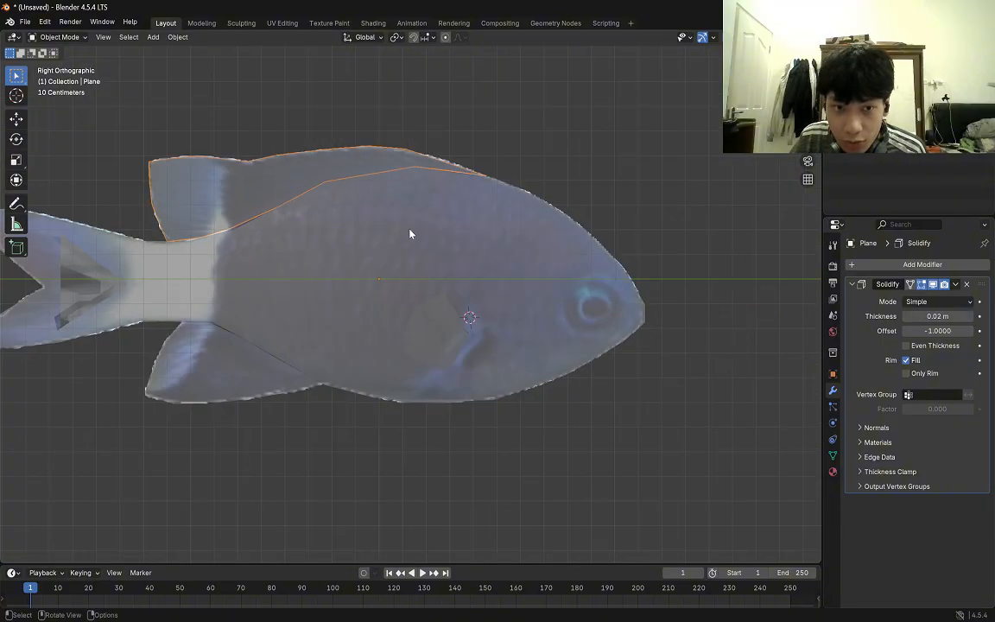
right_click(298, 169)
left_click(289, 171)
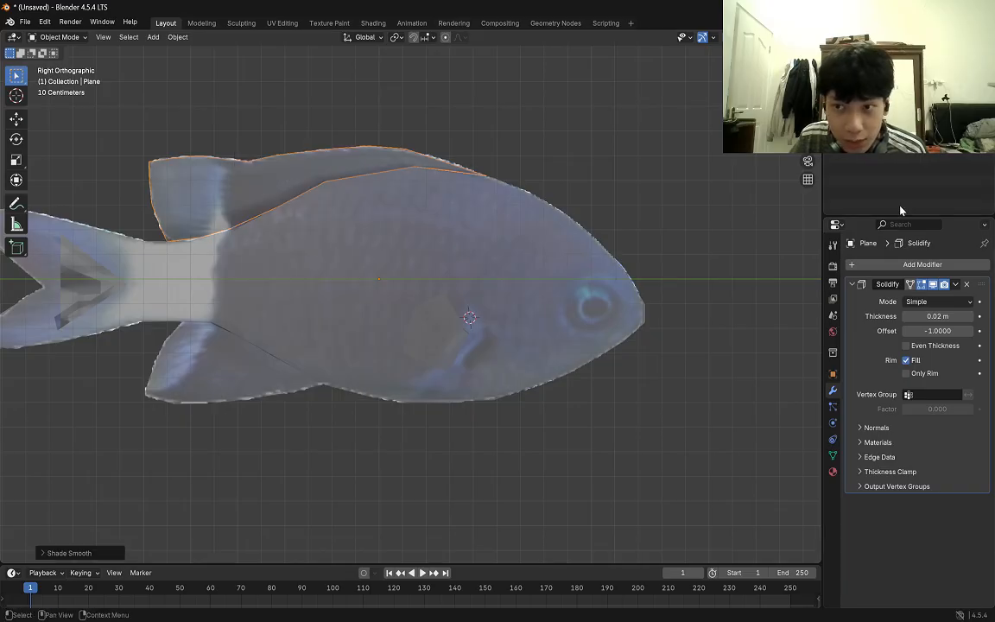
left_click(220, 367)
right_click(250, 378)
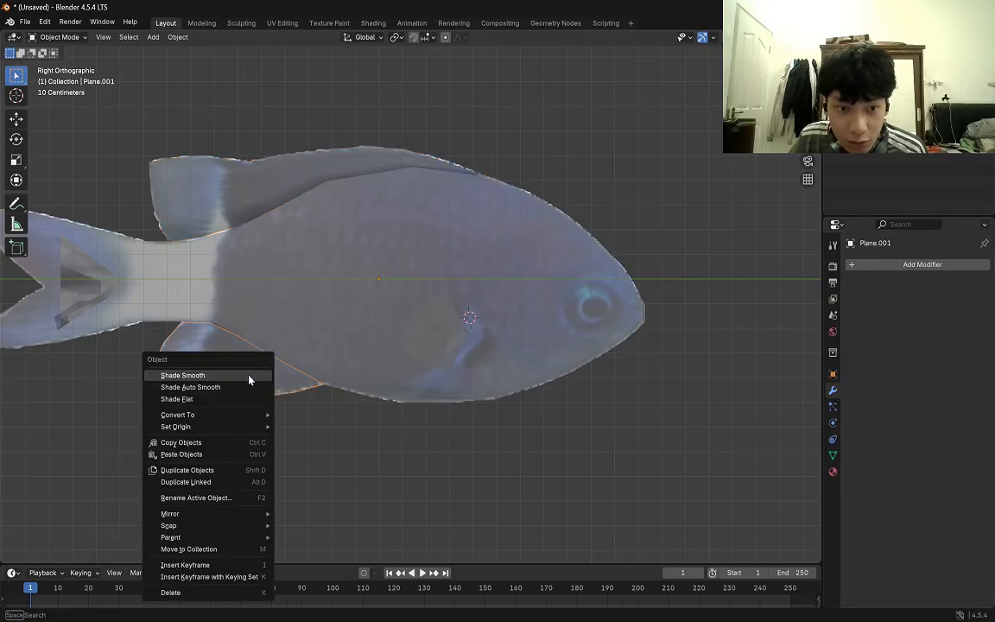
left_click(210, 381)
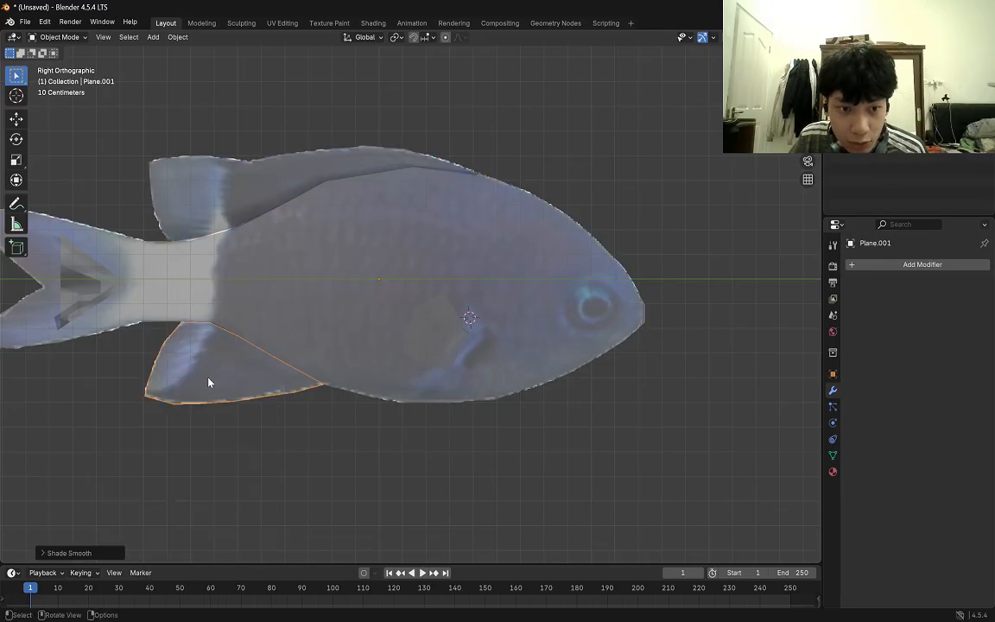
Add a Solidify modifier with a thickness of 0.02 m to the lower fin.
left_click(912, 266)
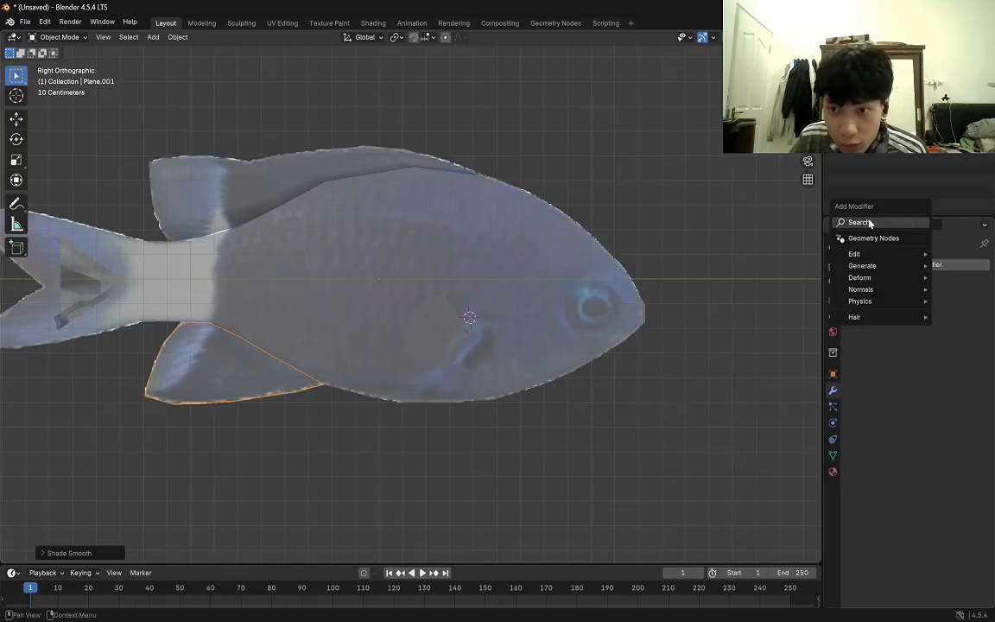
left_click(864, 221)
type("so")
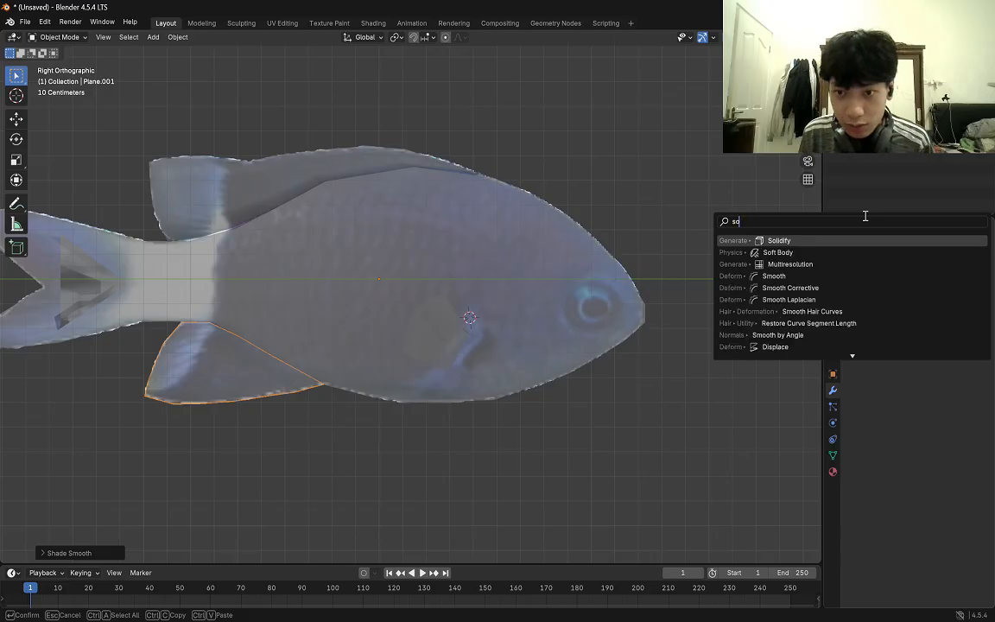
key("Return")
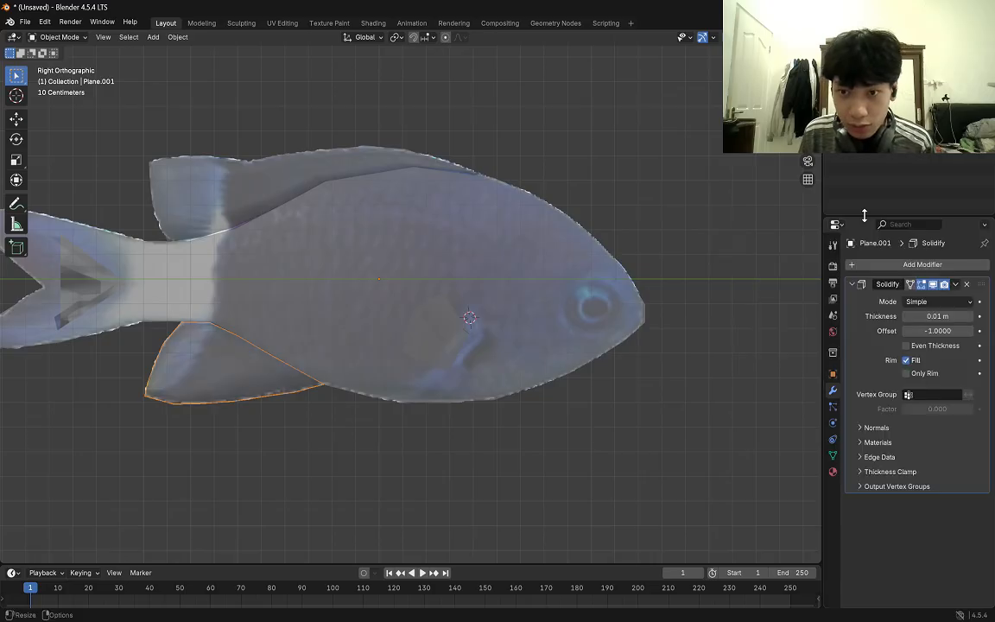
left_click(971, 317)
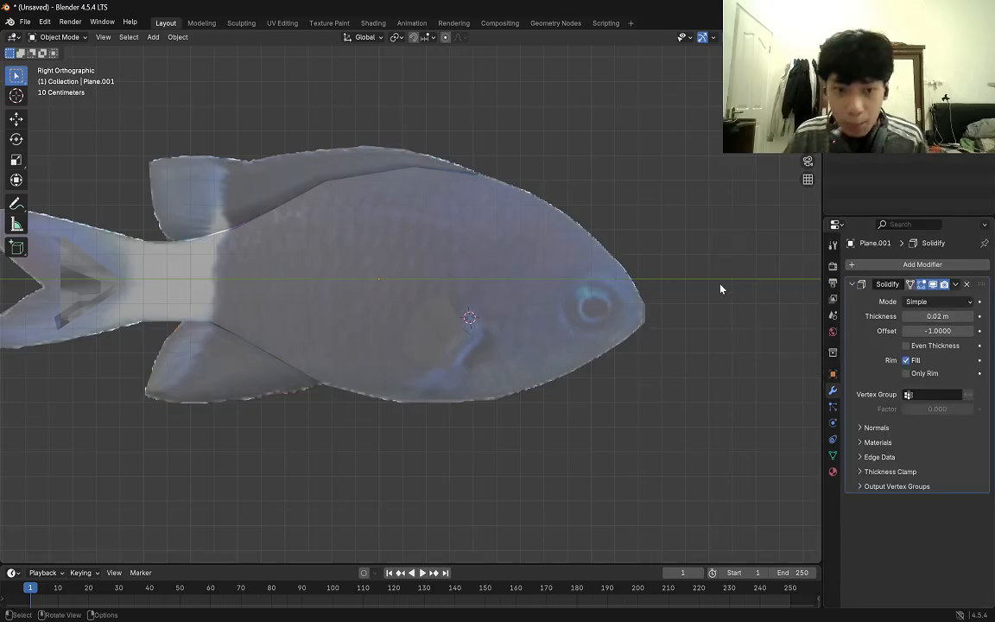
Examine the fish from the front, checking the reference empty, the dorsal fin and the body's modifiers.
middle_click_drag(720, 287, 691, 290)
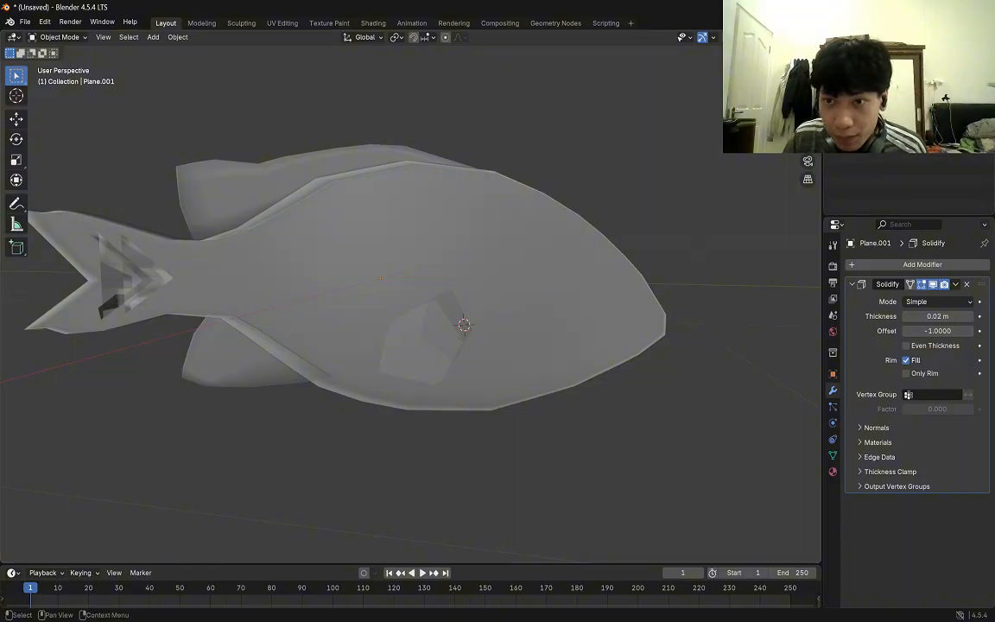
left_click(872, 104)
middle_click_drag(746, 184, 646, 160)
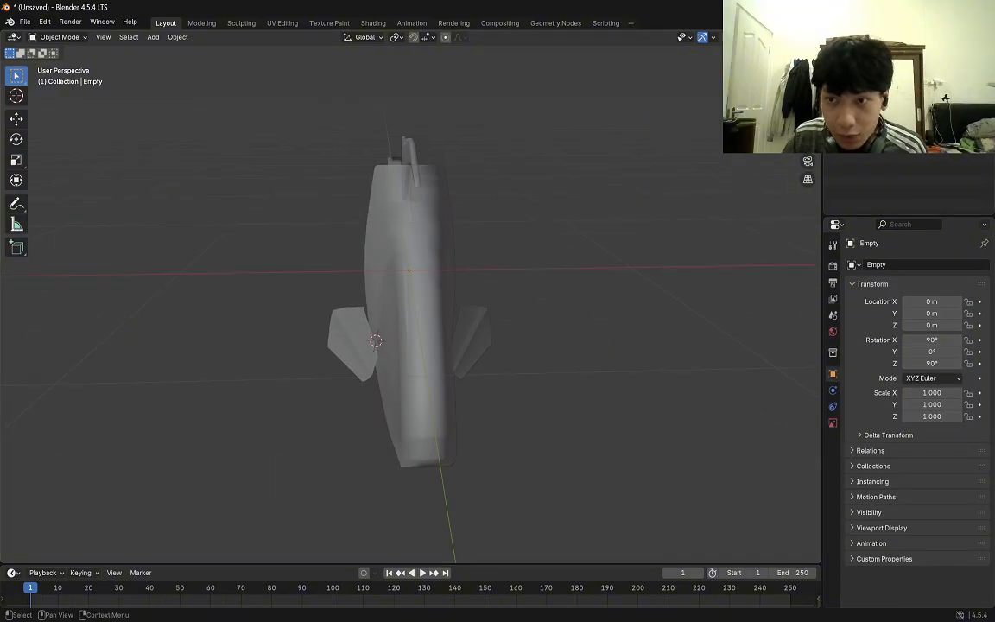
left_click(872, 91)
left_click(872, 116)
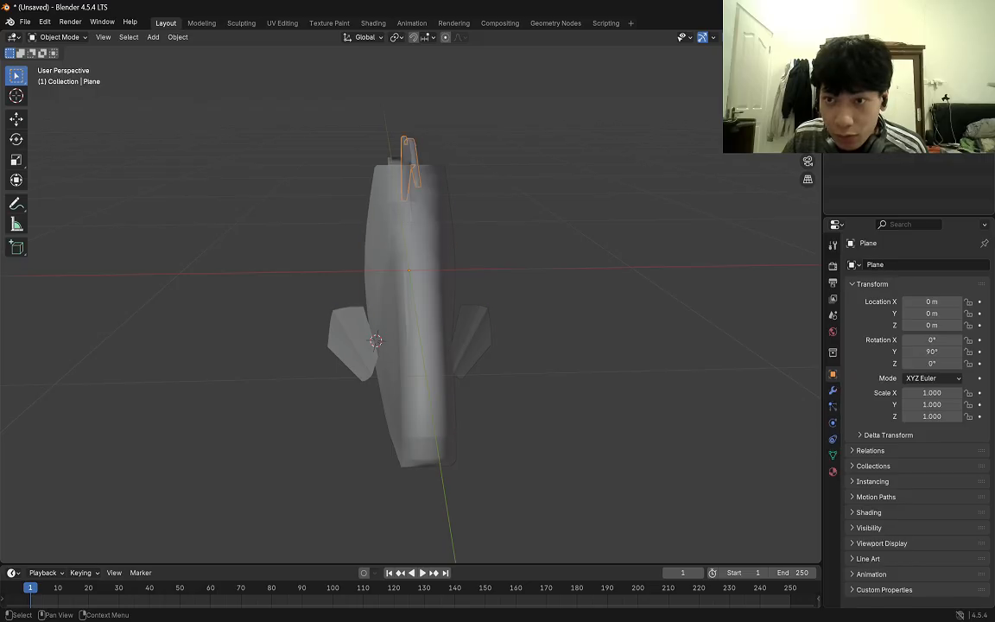
left_click(872, 91)
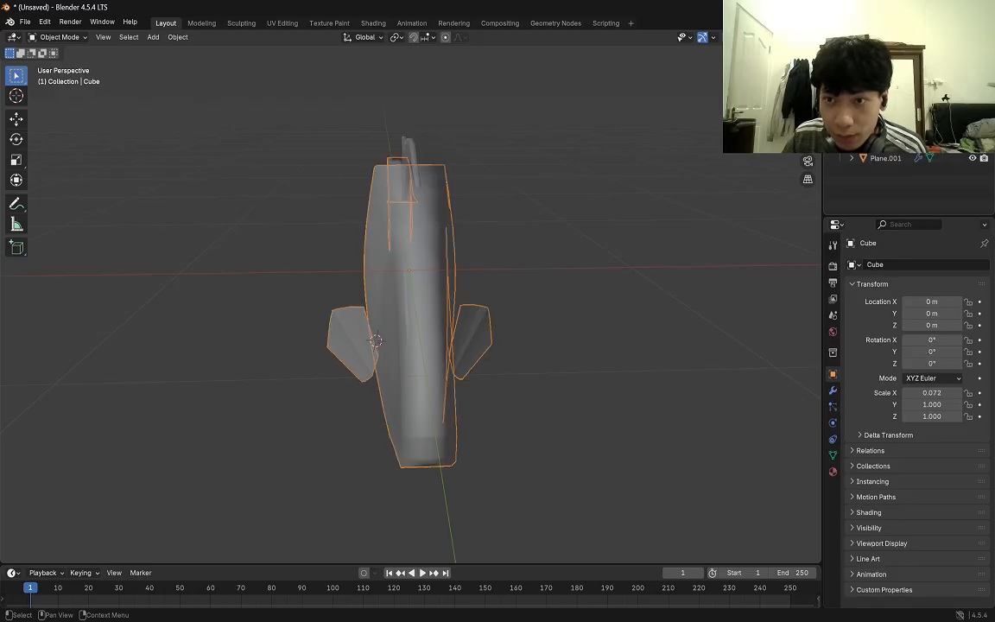
scroll(907, 173, "up", 1)
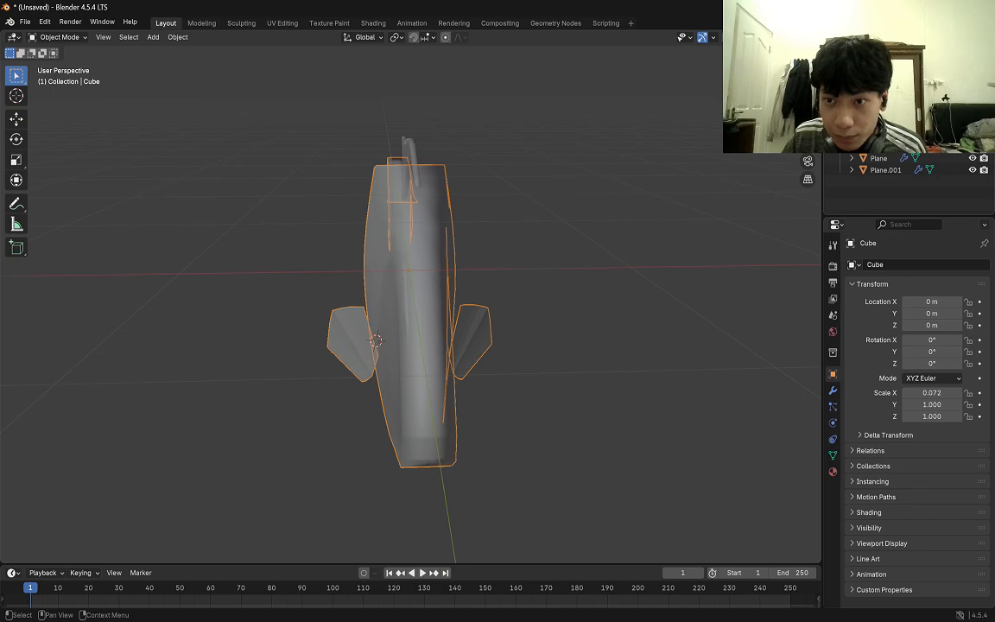
scroll(907, 164, "down", 1)
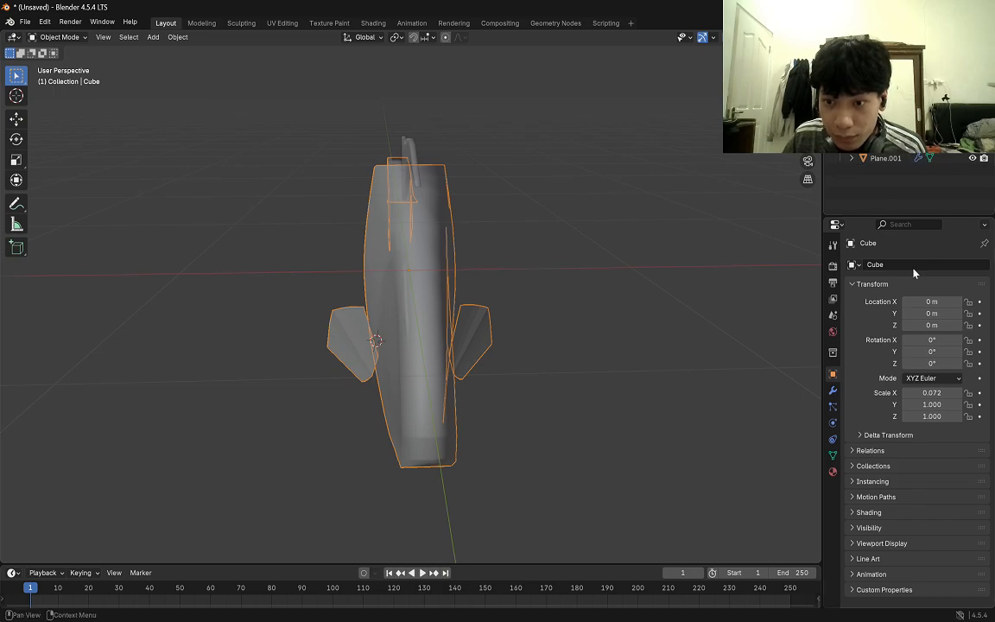
left_click(832, 390)
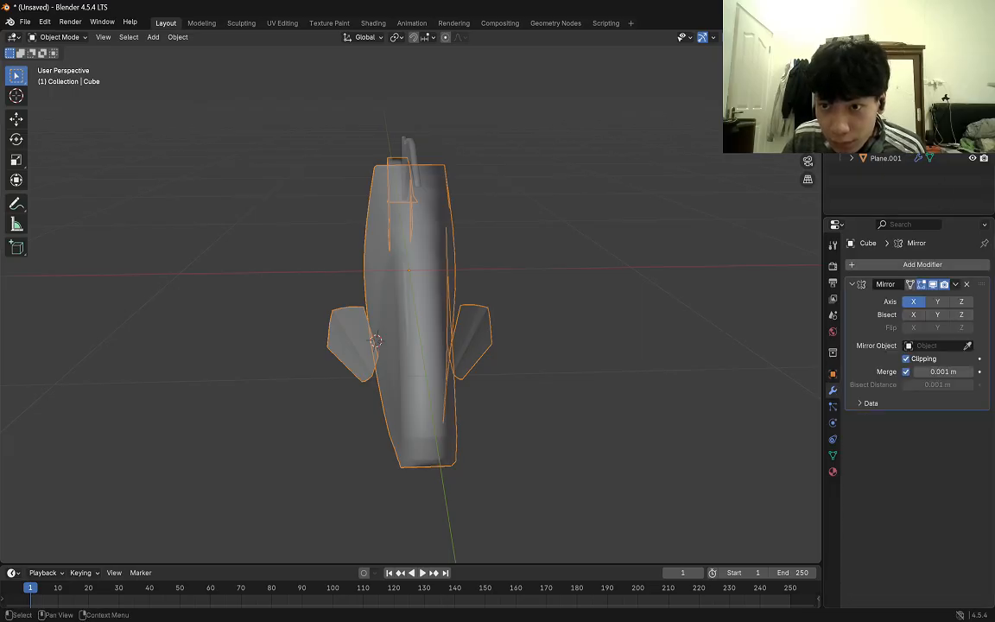
left_click(851, 105)
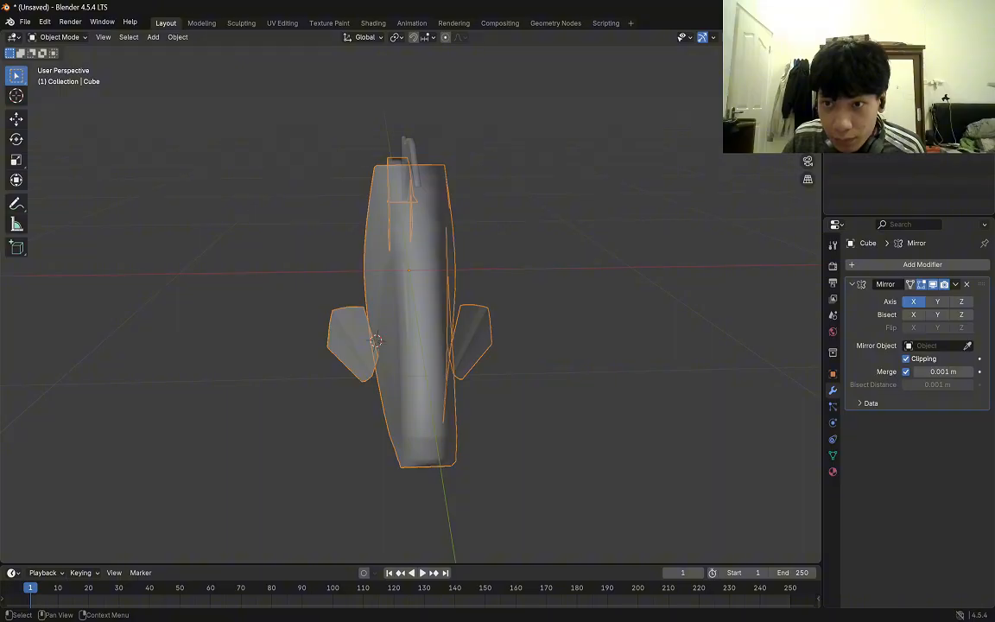
left_click(870, 109)
Join the dorsal fin and the lower fin to the fish body as one object, keeping the body active.
middle_click_drag(646, 215, 757, 204)
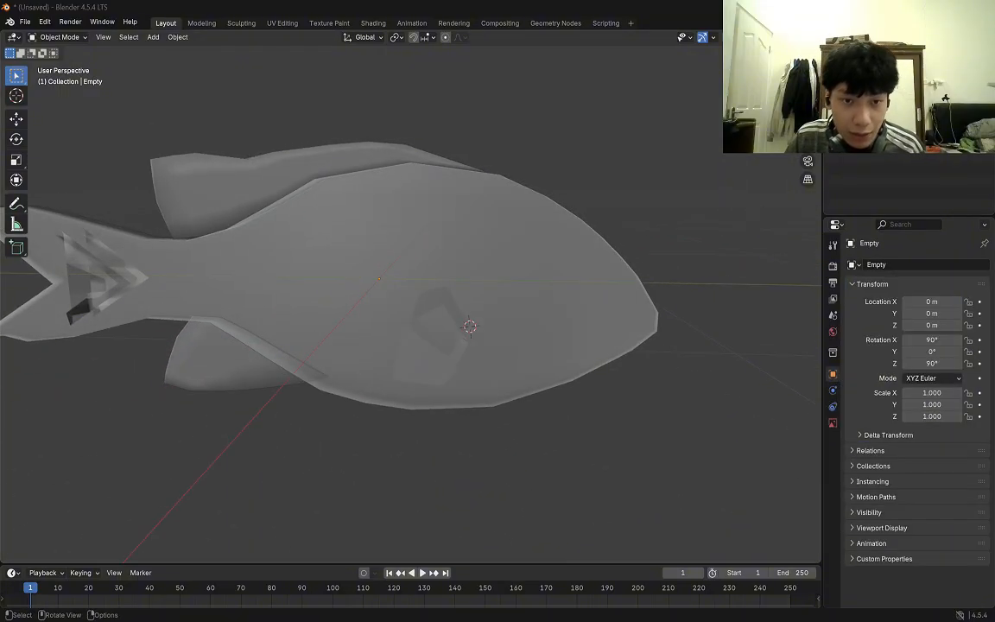
left_click(300, 157)
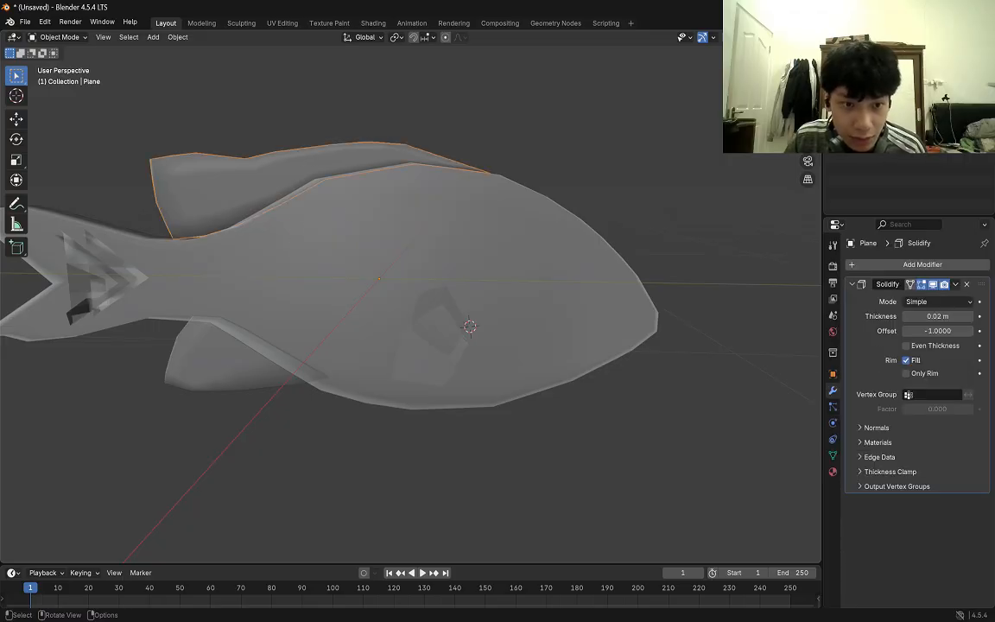
left_click(199, 361, "shift")
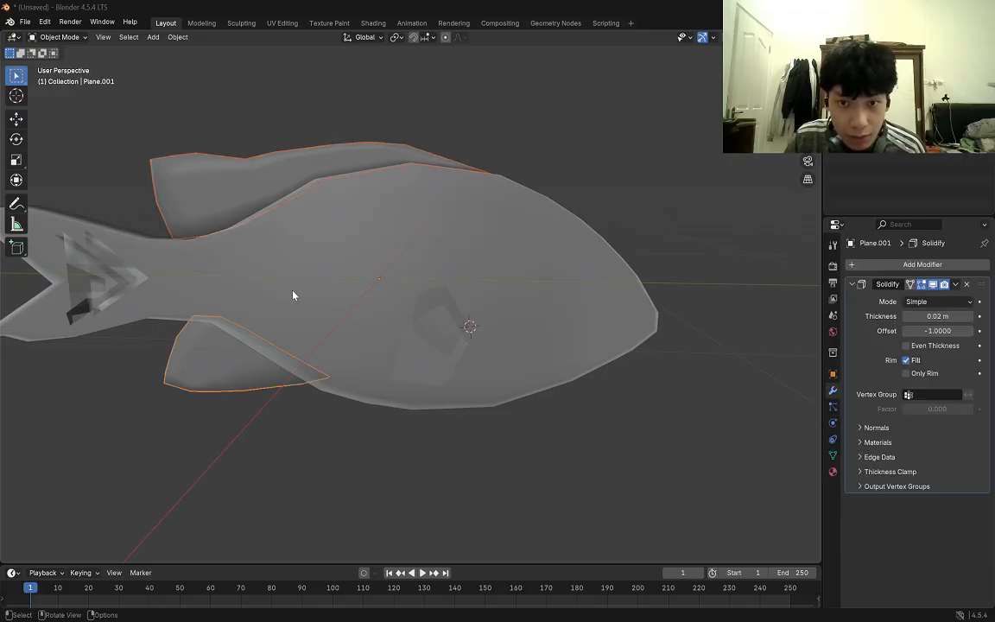
left_click(329, 268, "shift")
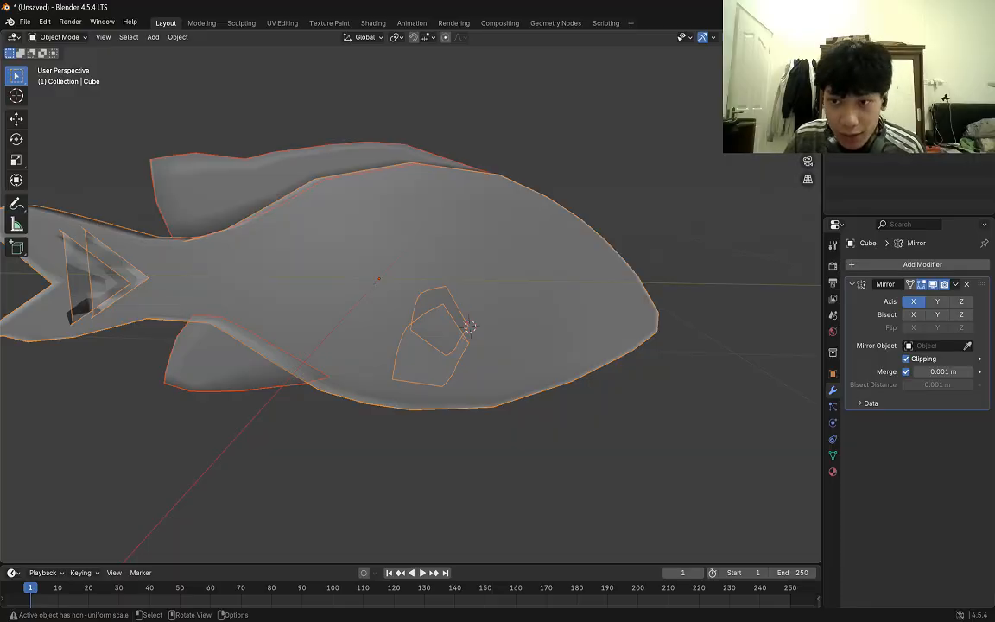
key("ctrl+j")
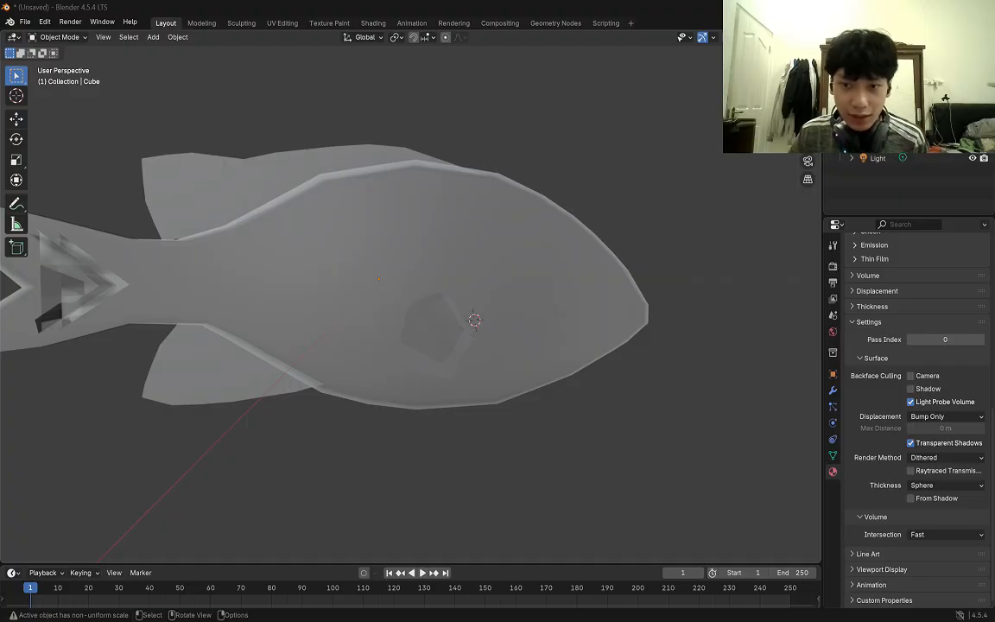
middle_click_drag(483, 293, 530, 292)
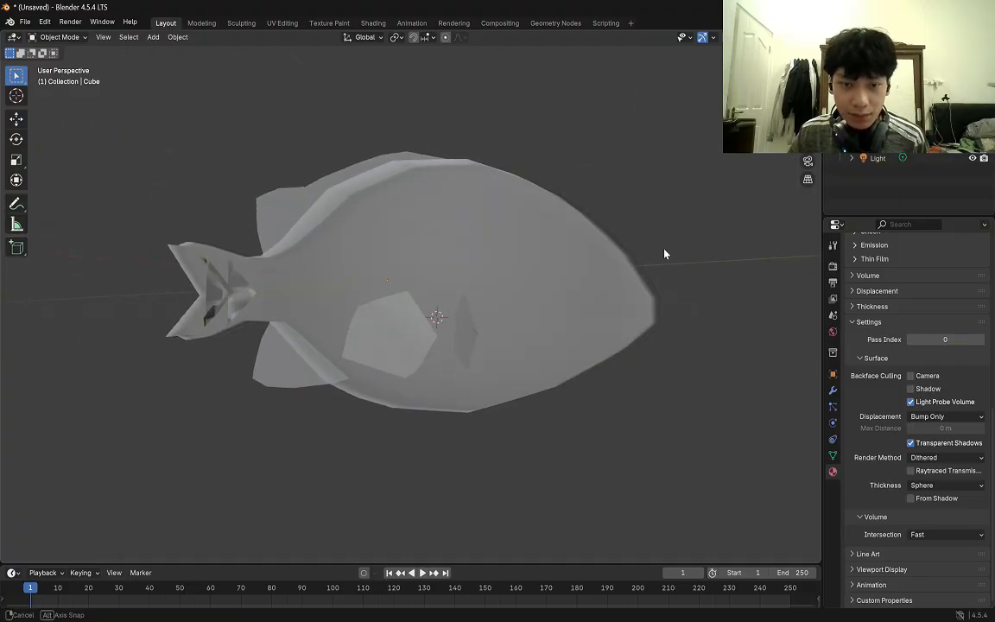